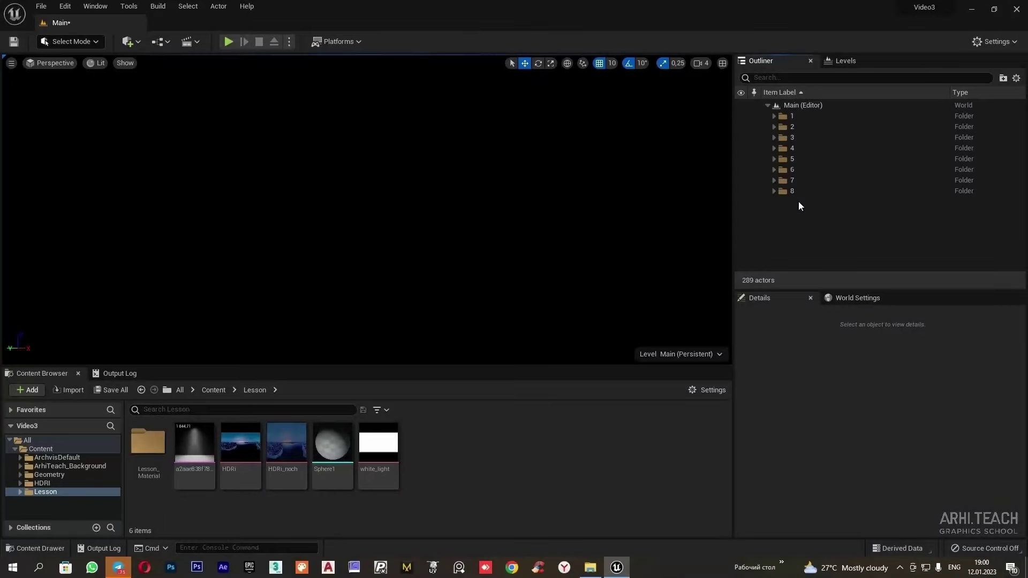
# Add a Sky Light, set its source type to SLS Specified Cubemap and assign the white_light cubemap.
pyautogui.click(130, 41)
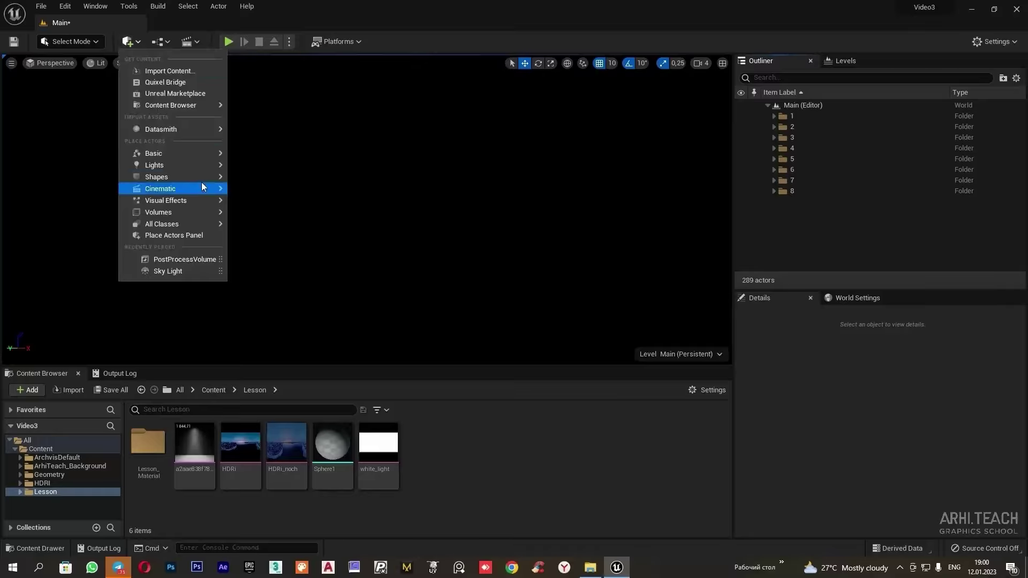
pyautogui.moveTo(155, 161)
pyautogui.click(286, 225)
pyautogui.click(901, 500)
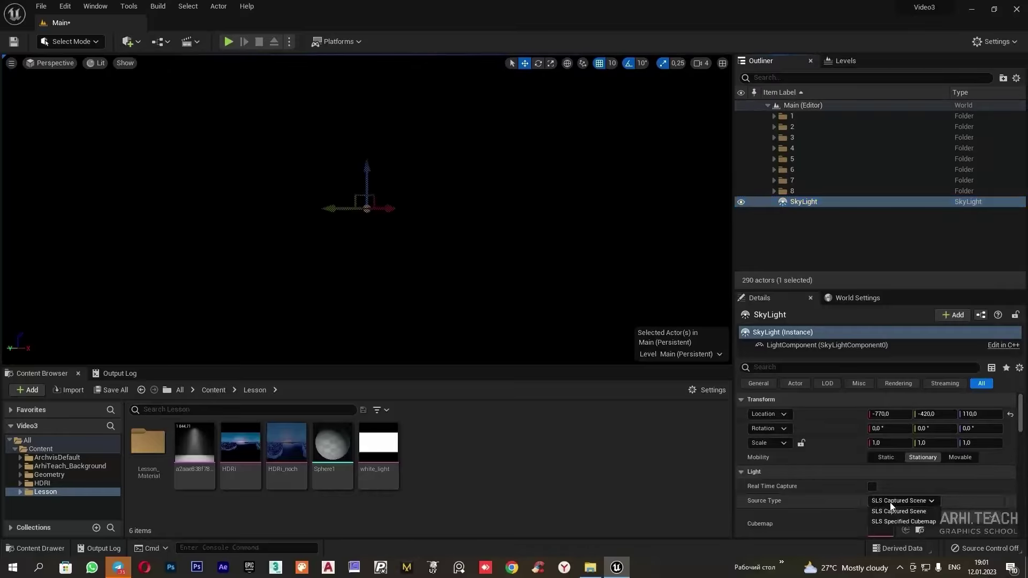
pyautogui.click(897, 515)
pyautogui.moveTo(375, 446); pyautogui.dragTo(883, 523)
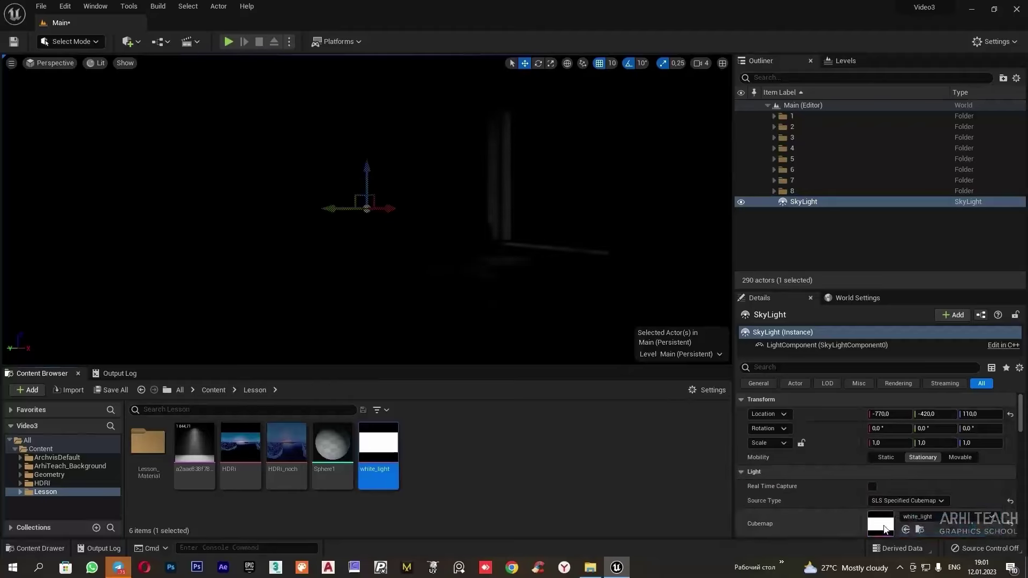
# Add a PostProcessVolume to the level and enable Infinite Extent (Unbound) for it.
pyautogui.click(138, 41)
pyautogui.moveTo(192, 201)
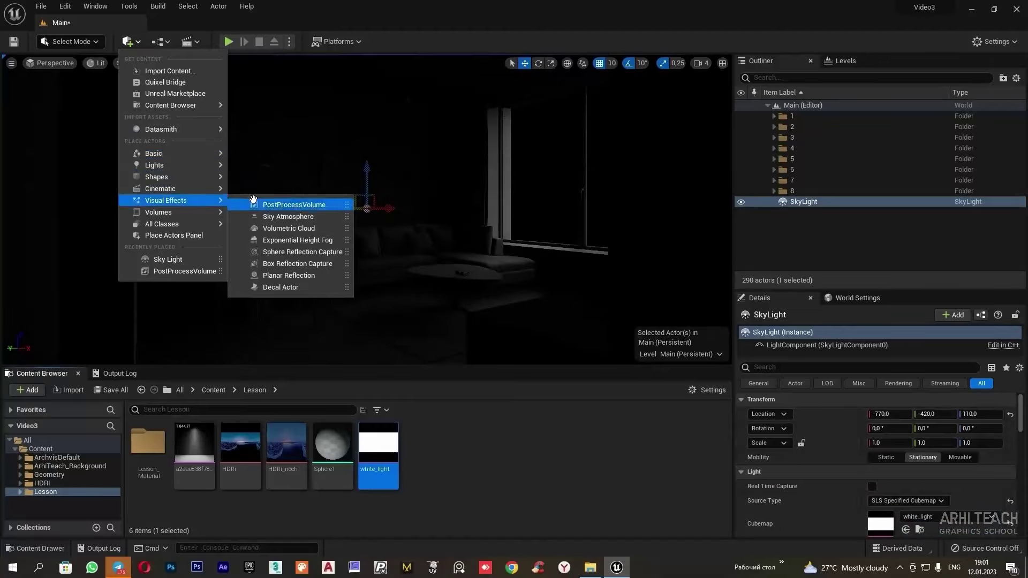
pyautogui.click(294, 205)
pyautogui.click(771, 368)
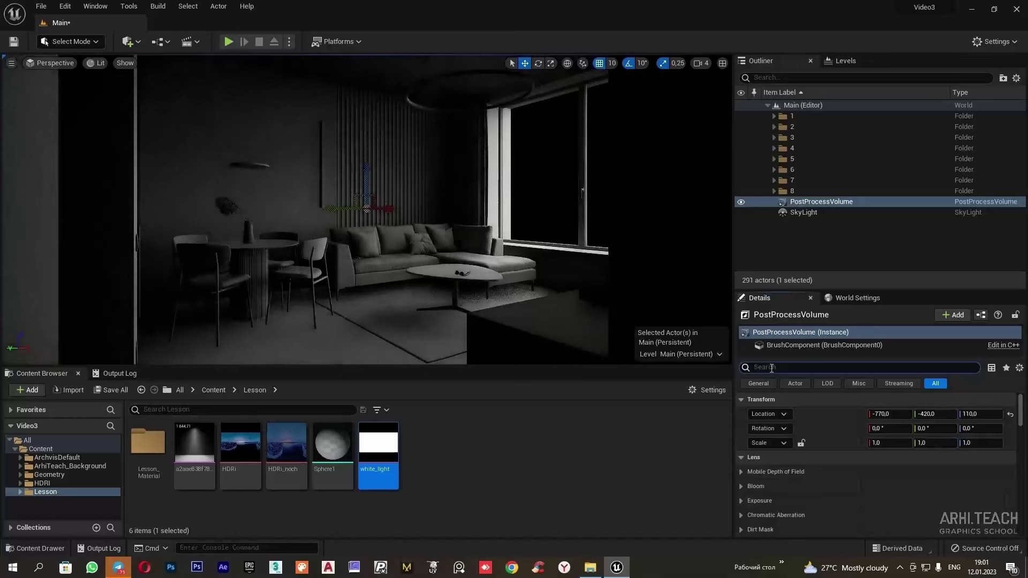
pyautogui.write('infi')
pyautogui.click(872, 414)
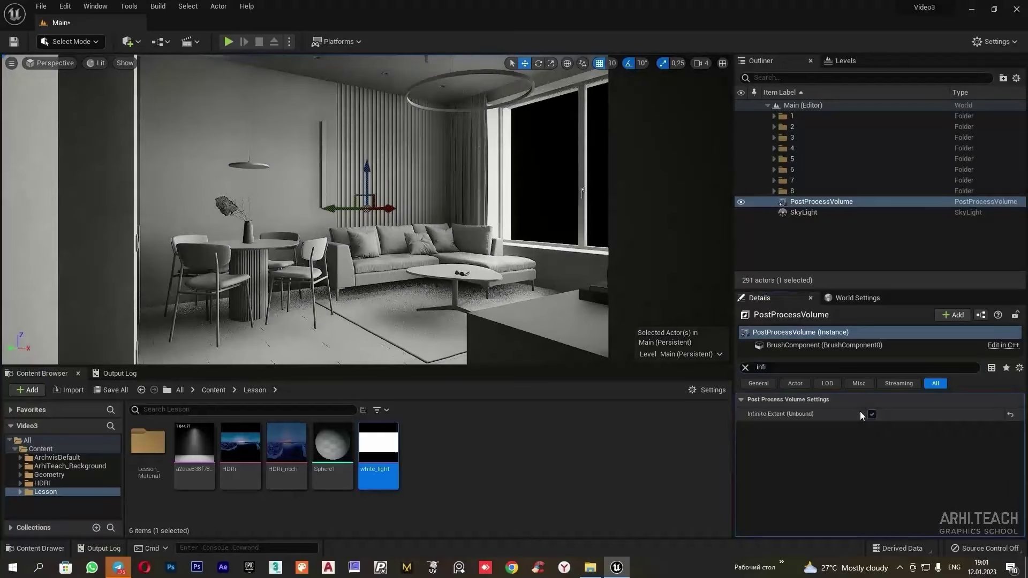
# Override the post-process volume's Bloom Intensity and set it to 0.
pyautogui.click(745, 367)
pyautogui.write('bloom')
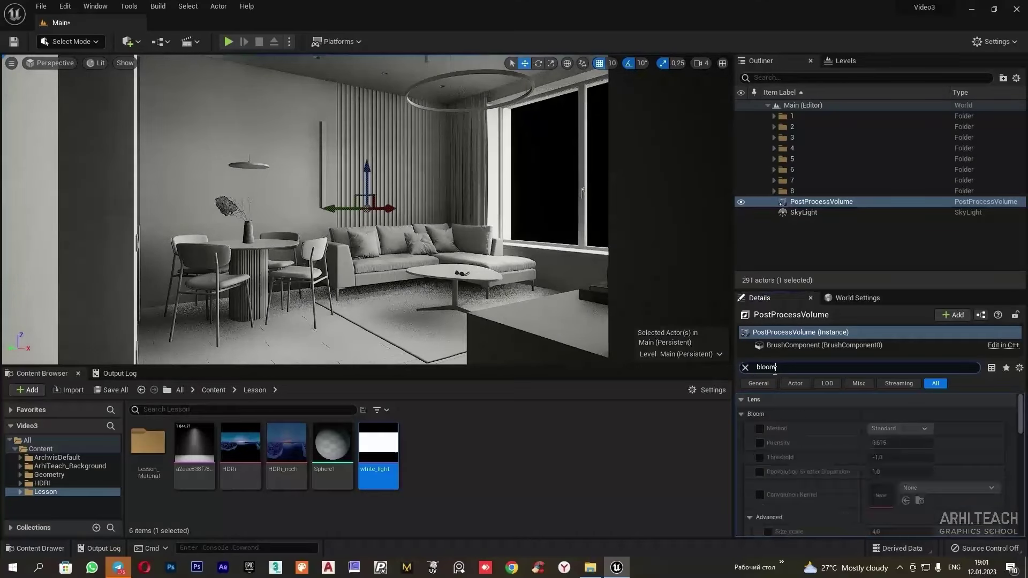
pyautogui.click(759, 443)
pyautogui.click(874, 443)
pyautogui.write('0')
pyautogui.press('Return')
# Set exposure Metering Mode to Manual, override Apply Physical Camera Exposure to off, and set Exposure Compensation to about 6.52.
pyautogui.click(782, 368)
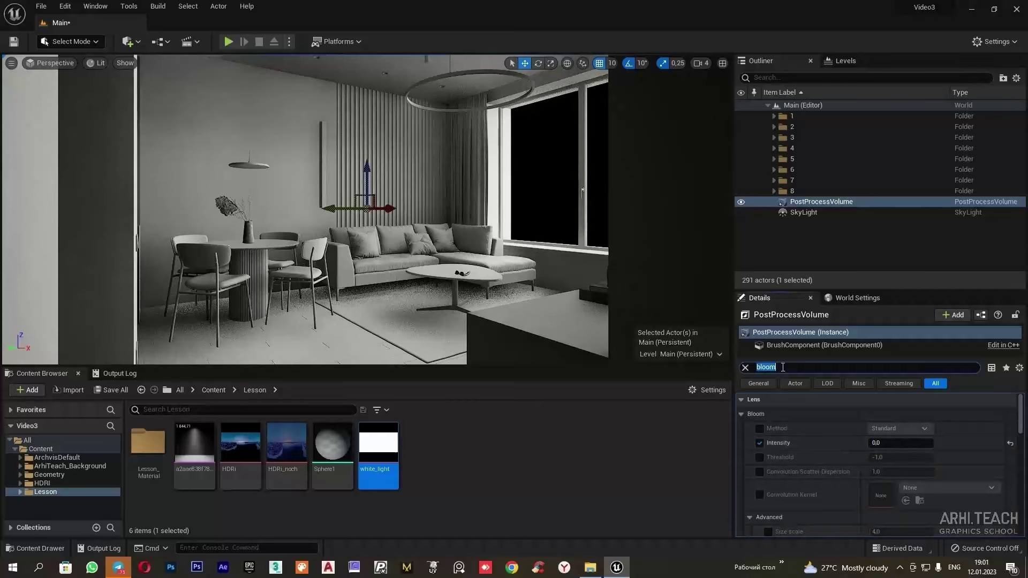
pyautogui.write('exp')
pyautogui.click(758, 429)
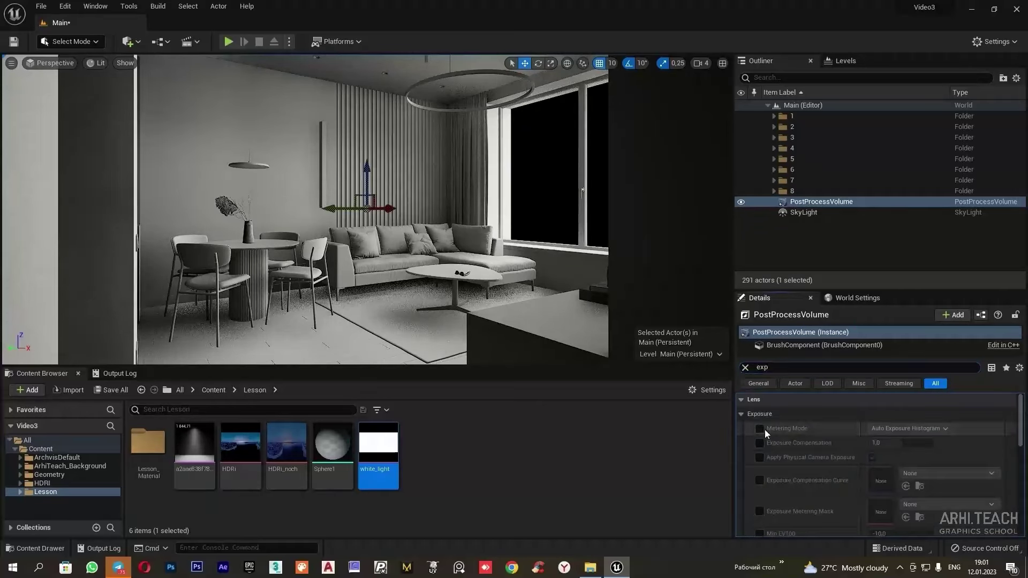
pyautogui.click(899, 428)
pyautogui.click(889, 451)
pyautogui.click(759, 442)
pyautogui.click(759, 457)
pyautogui.click(871, 457)
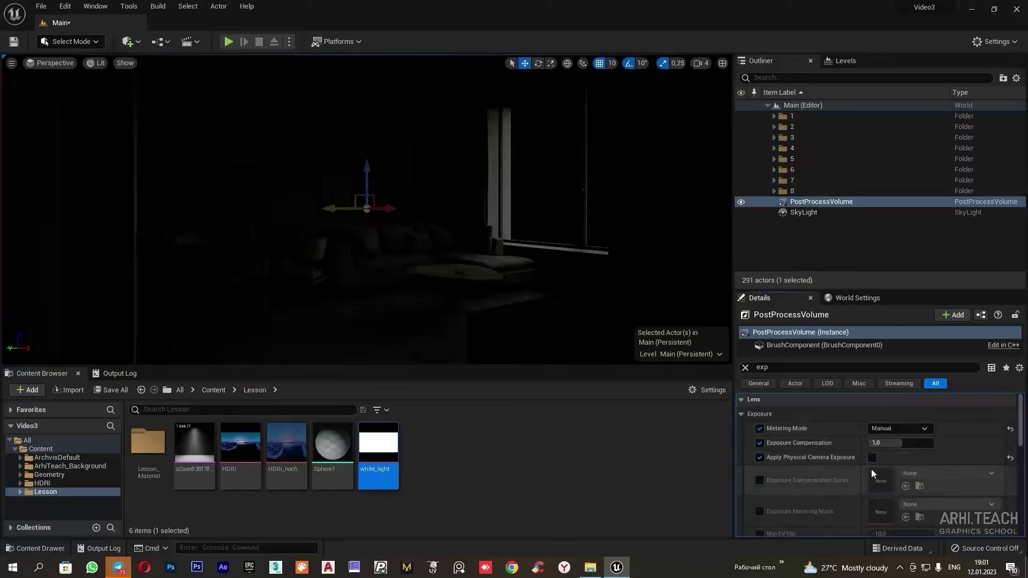
pyautogui.moveTo(872, 442); pyautogui.dragTo(901, 443)
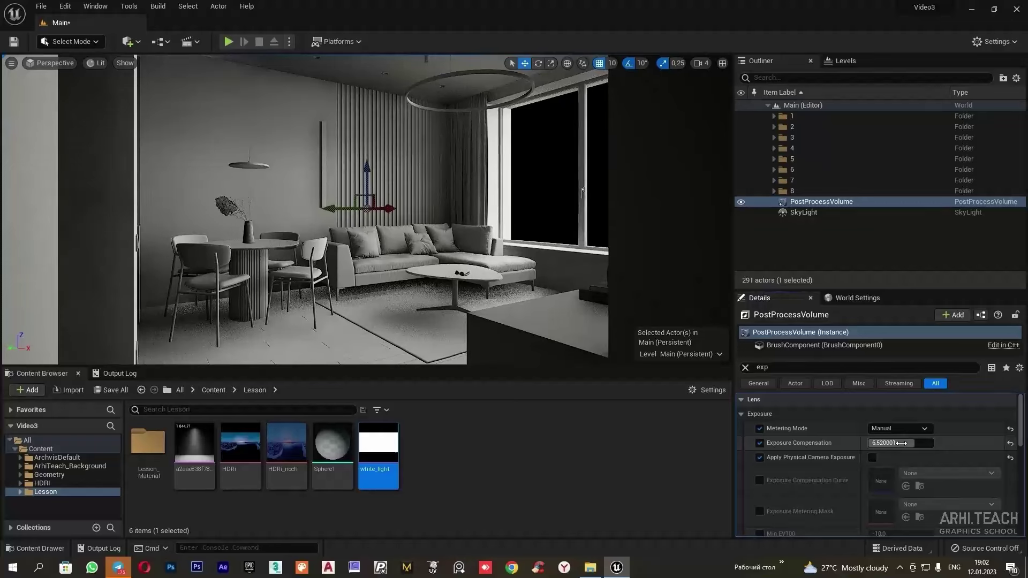
# Open the MI_Base_gray material instance from the Lesson_Material folder and set its base colour's brightness value to about 0.12.
pyautogui.doubleClick(152, 444)
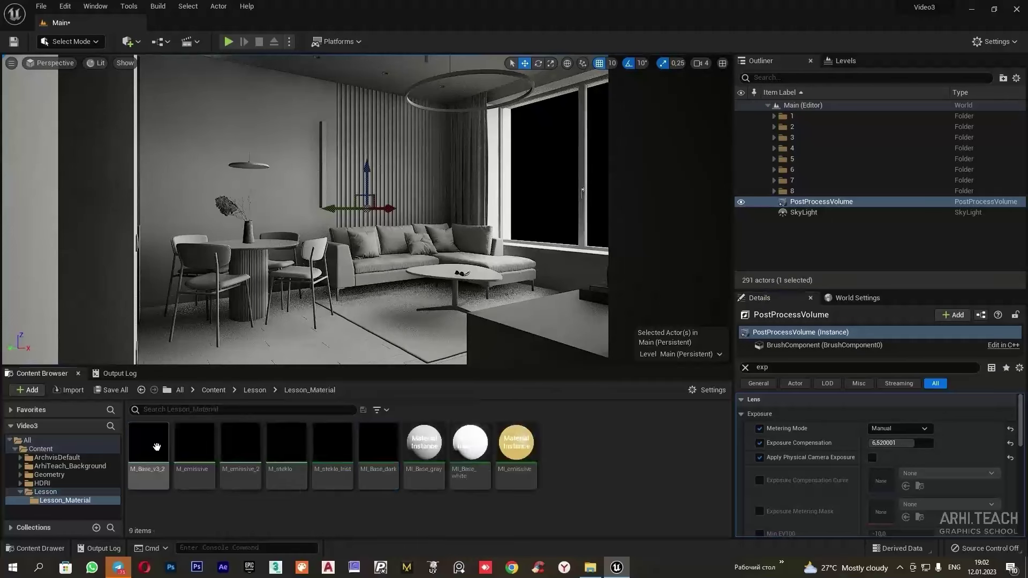
pyautogui.doubleClick(421, 447)
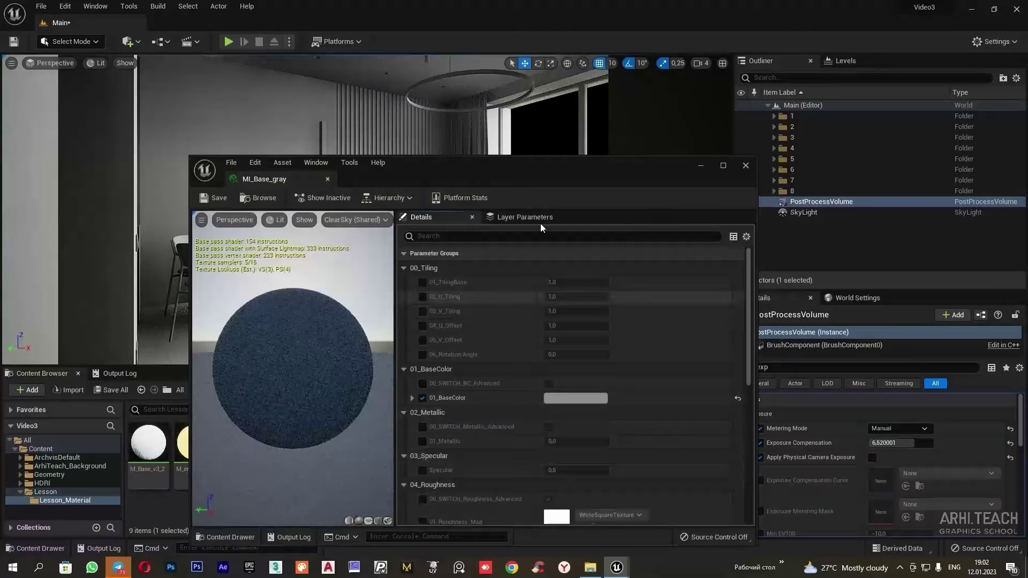
pyautogui.moveTo(486, 162); pyautogui.dragTo(683, 134)
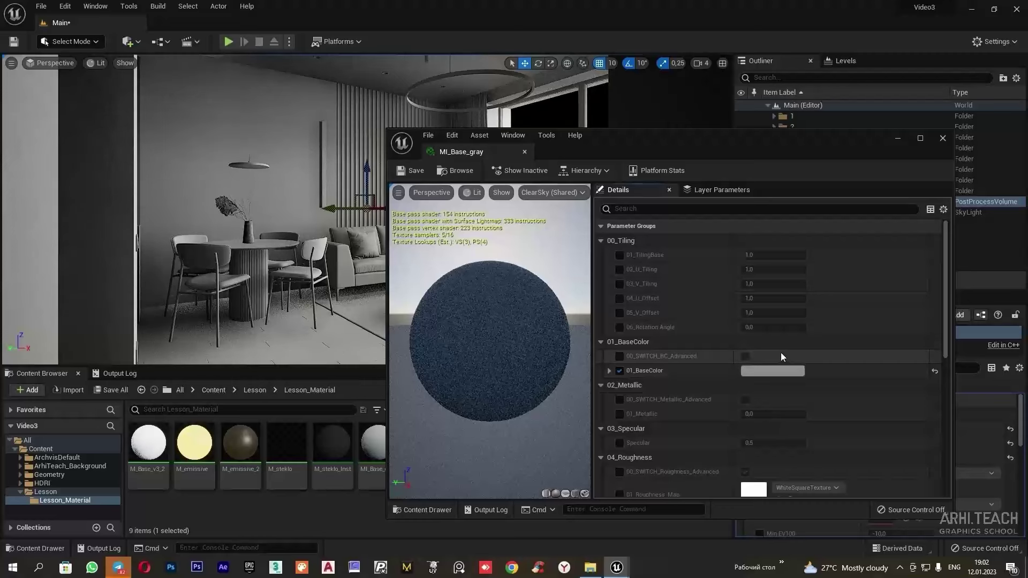
pyautogui.moveTo(388, 251); pyautogui.dragTo(609, 244)
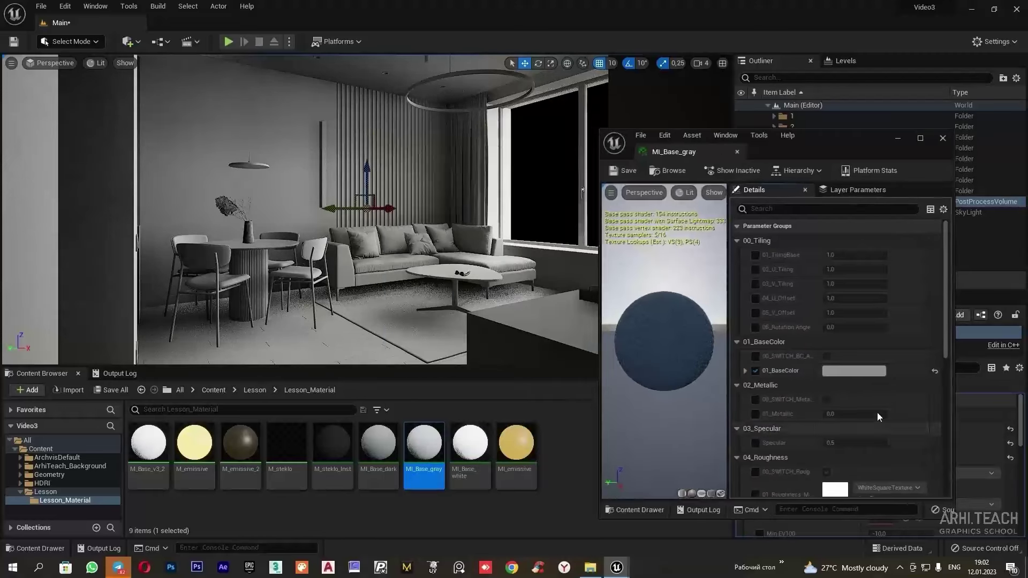
pyautogui.click(848, 370)
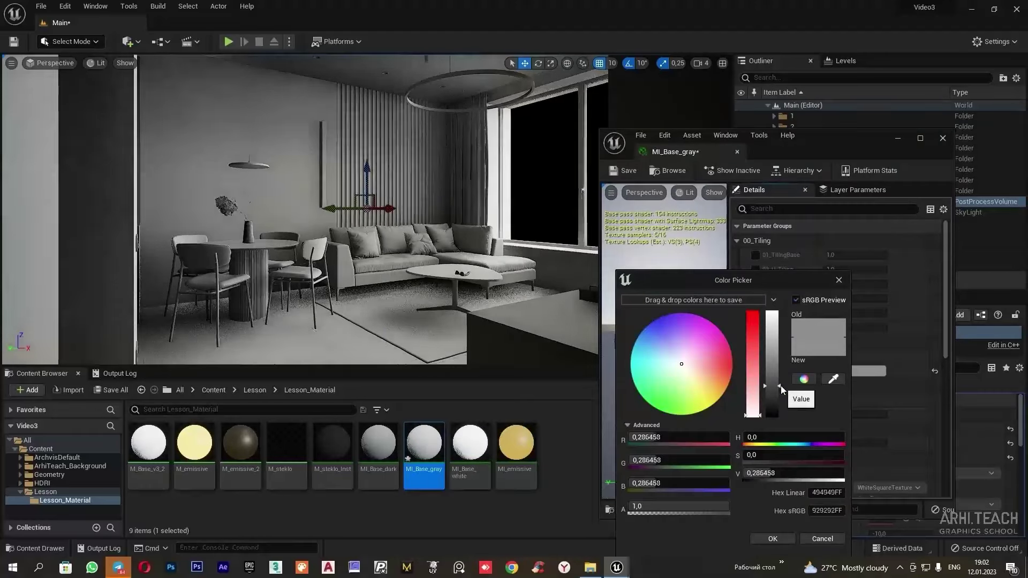
pyautogui.moveTo(781, 386); pyautogui.dragTo(785, 344)
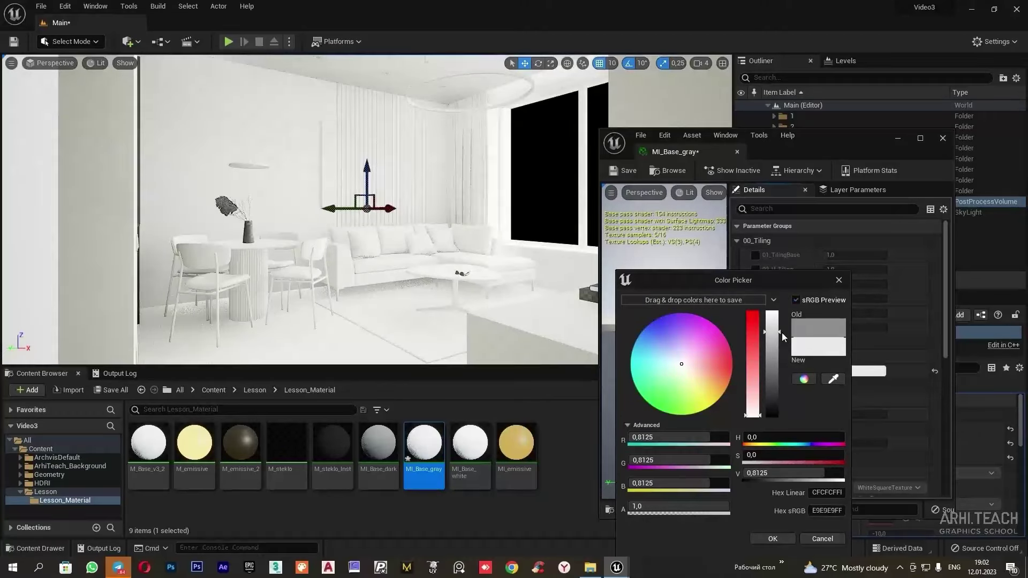
pyautogui.moveTo(779, 336); pyautogui.dragTo(780, 405)
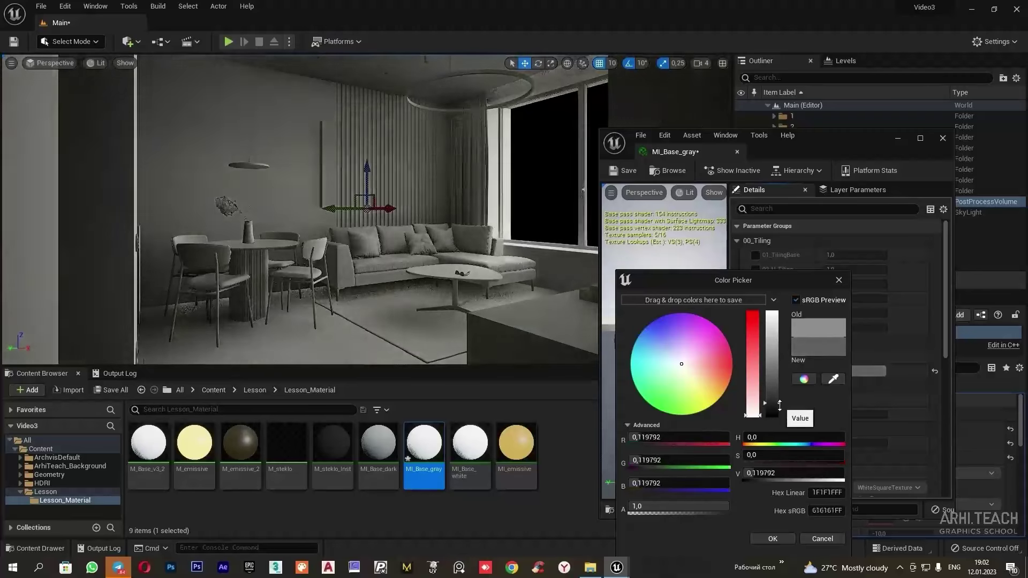
pyautogui.click(772, 538)
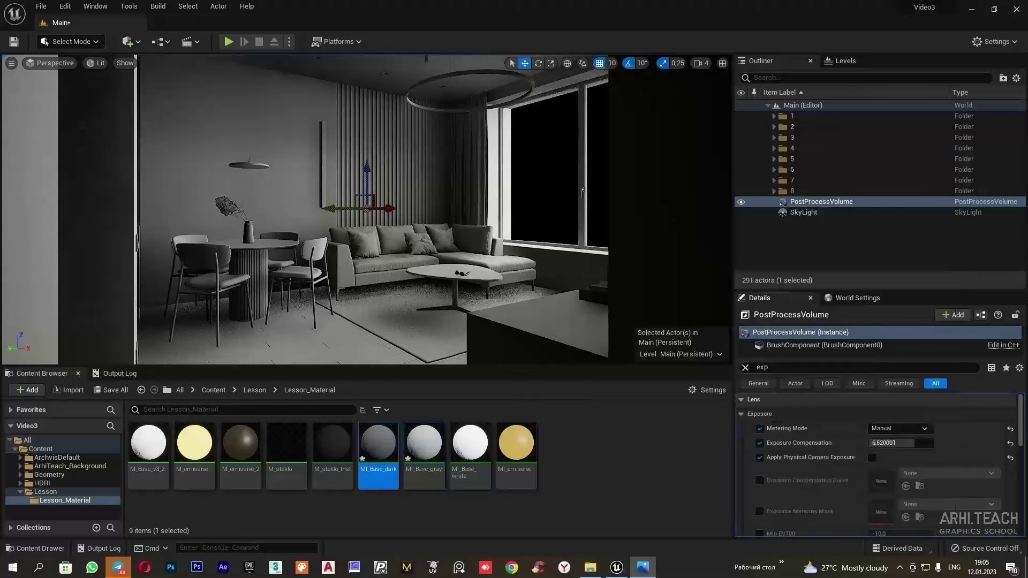
# Assign MI_Base_dark to all sofa meshes from SM_livingroom_sofa_01 through SM_livingroom_sofa_10.
pyautogui.moveTo(1, 99); pyautogui.dragTo(455, 69)
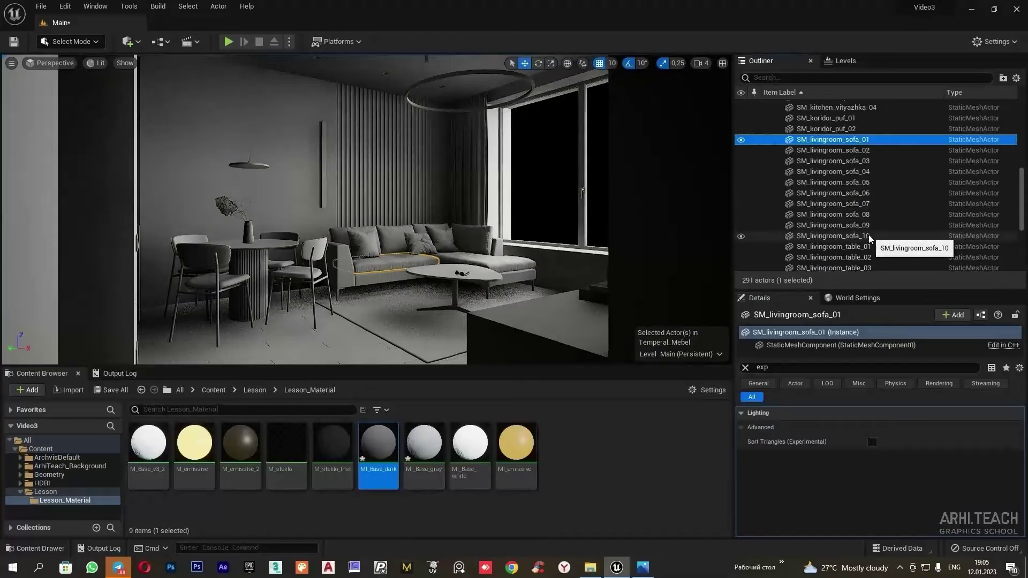
pyautogui.keyDown('shift'); pyautogui.click(834, 236); pyautogui.keyUp('shift')
pyautogui.click(744, 328)
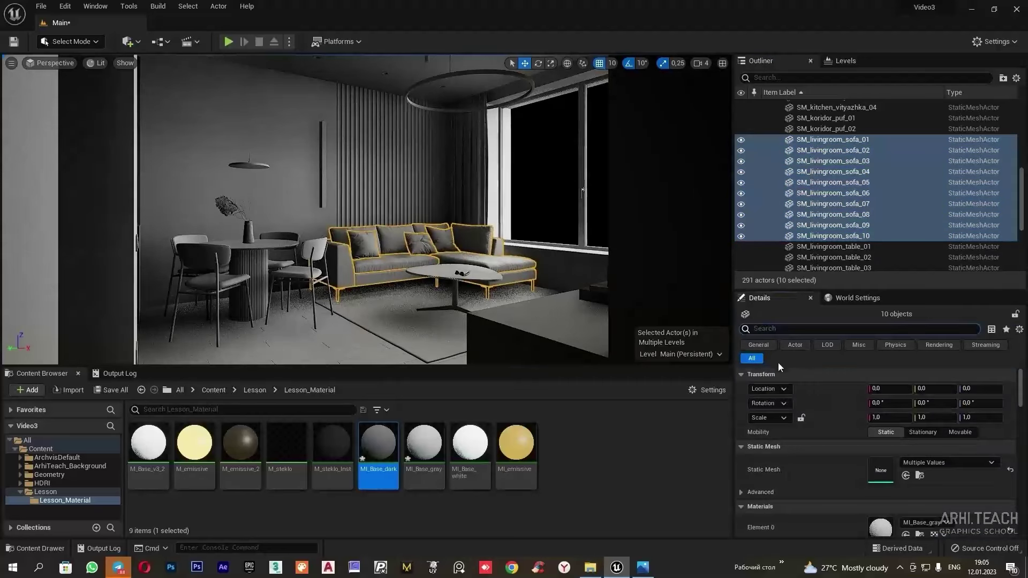
pyautogui.moveTo(387, 441); pyautogui.dragTo(913, 505)
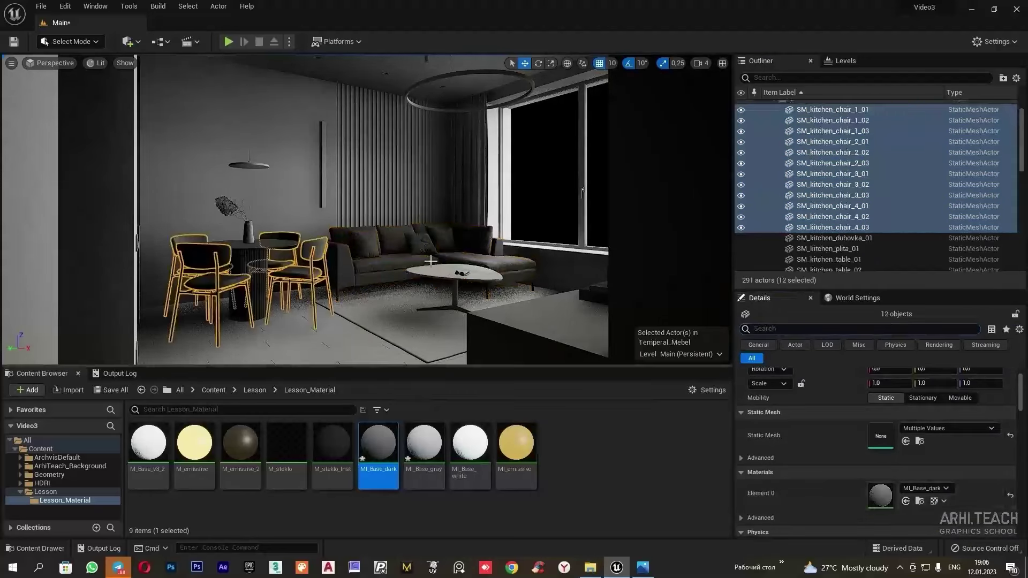
# Select the wall meshes for material assignment, starting from SM_walls_01.
pyautogui.click(835, 202)
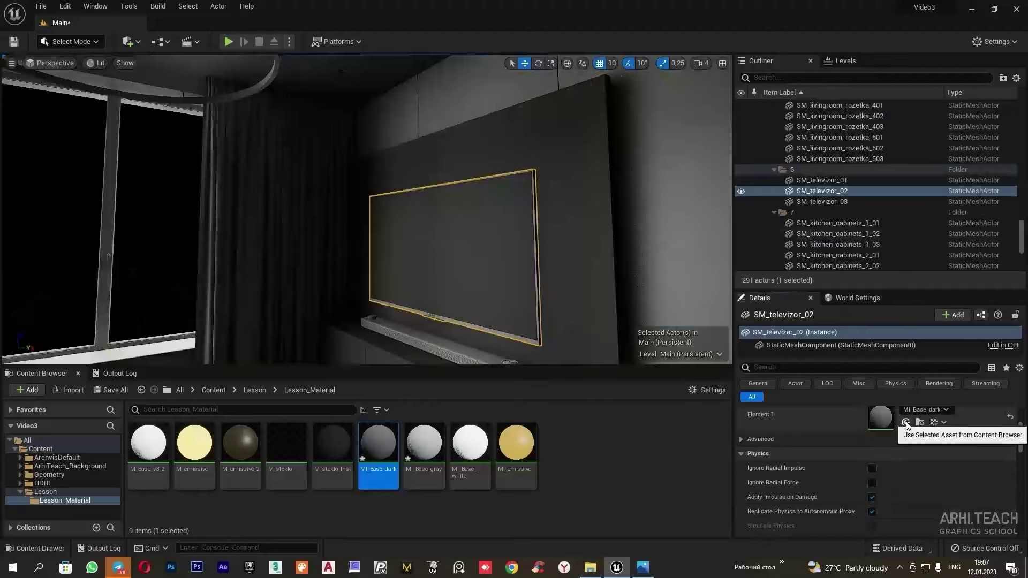
pyautogui.moveTo(479, 307); pyautogui.dragTo(409, 277, button='right')
pyautogui.click(408, 277)
pyautogui.click(827, 178)
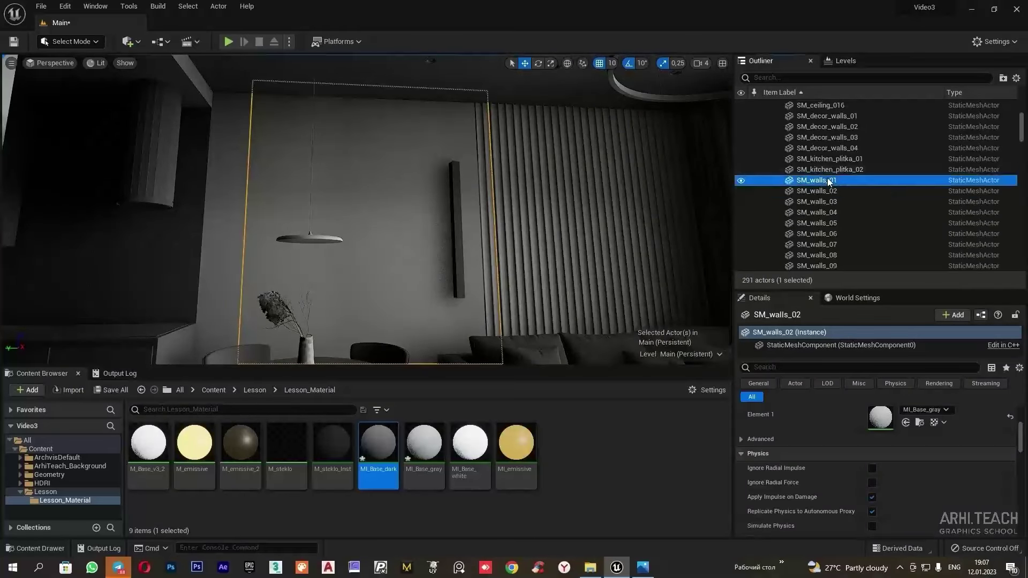
pyautogui.scroll(-3, 831, 201)
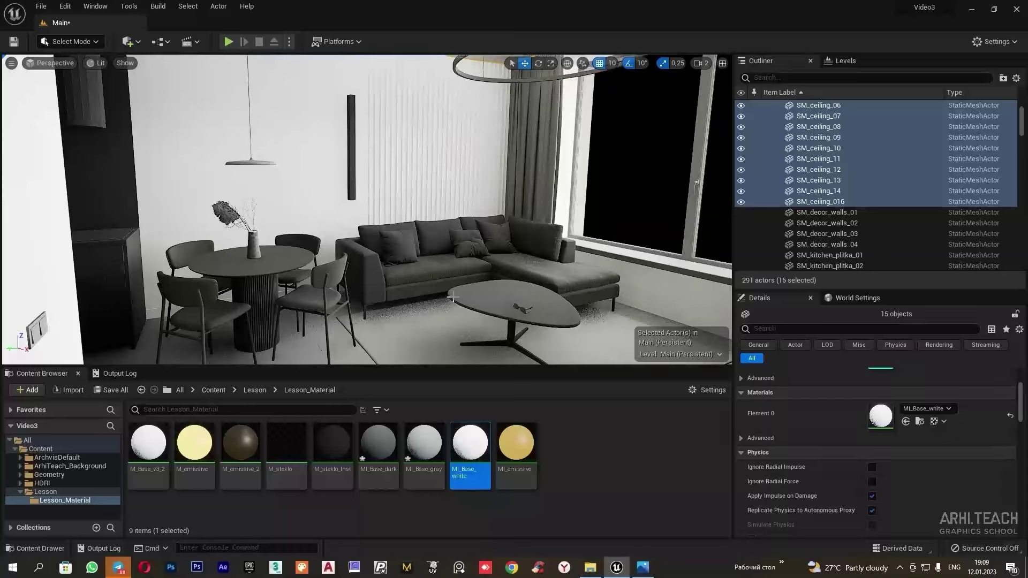
# Lower the PostProcessVolume's Exposure Compensation to about 4.36 to darken the room.
pyautogui.moveTo(1023, 123); pyautogui.dragTo(1023, 257)
pyautogui.click(821, 254)
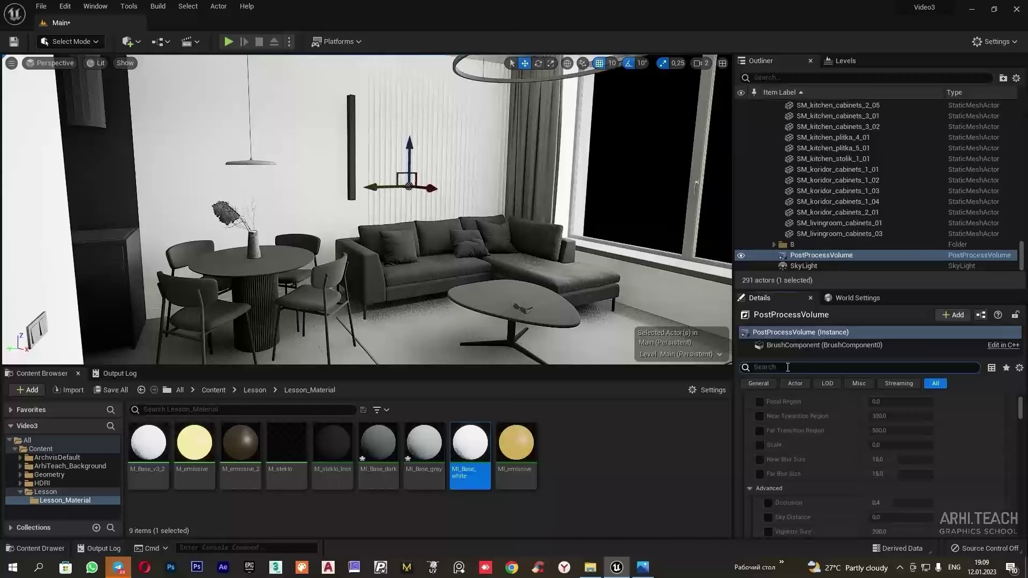
pyautogui.click(787, 367)
pyautogui.write('exp')
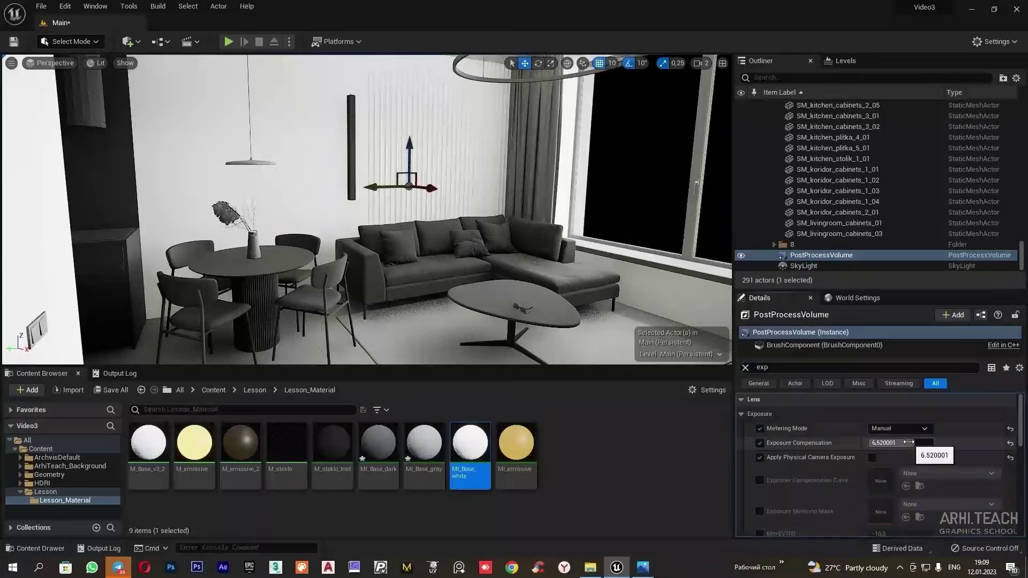
pyautogui.moveTo(908, 442); pyautogui.dragTo(904, 442)
pyautogui.moveTo(535, 241)
pyautogui.mouseDown(button='right')
pyautogui.moveTo(551, 233)
pyautogui.moveTo(545, 242)
pyautogui.moveTo(537, 215)
pyautogui.moveTo(525, 240)
pyautogui.mouseUp(button='right')
pyautogui.press('s')
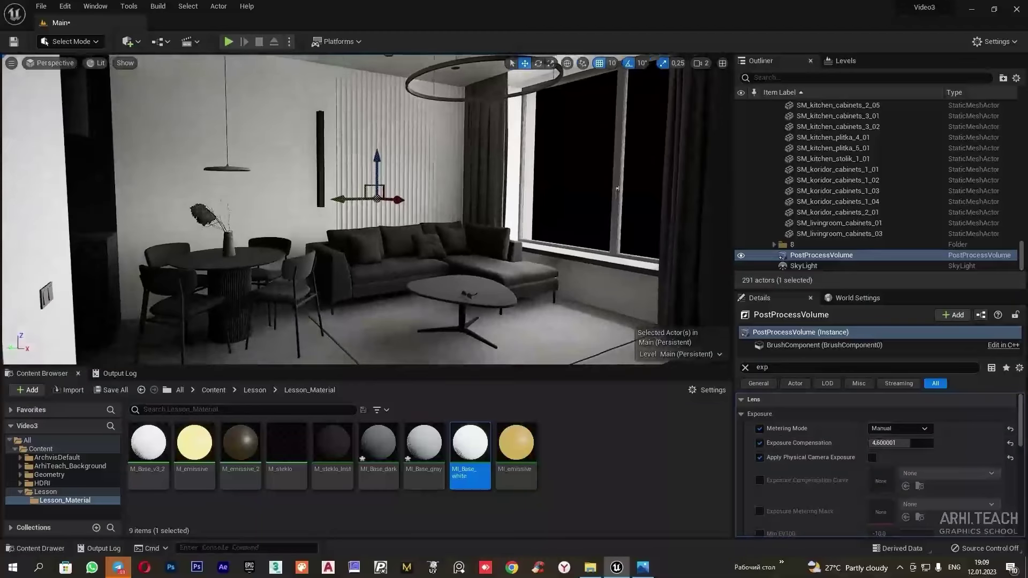
pyautogui.moveTo(909, 442); pyautogui.dragTo(905, 443)
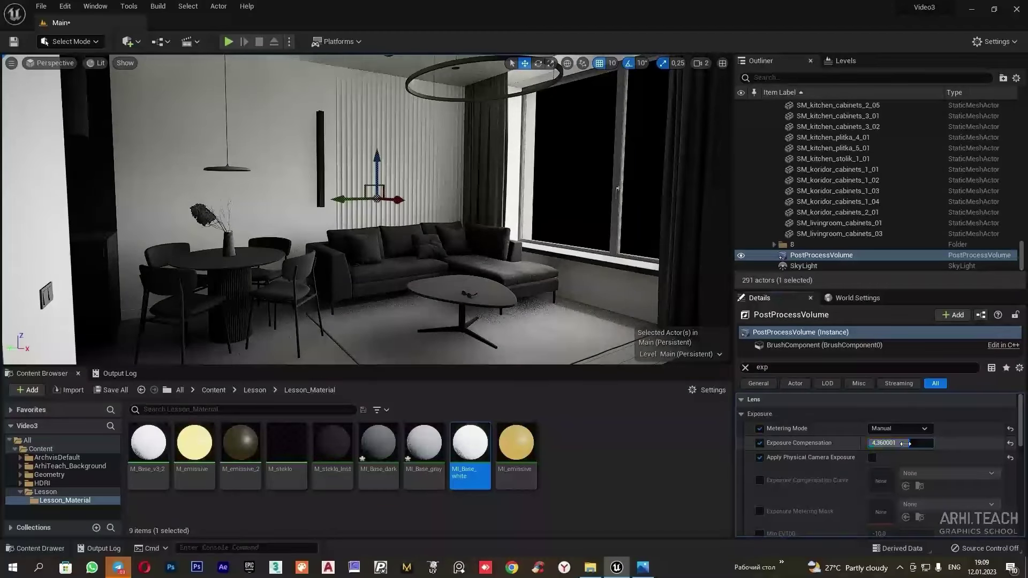
pyautogui.moveTo(570, 339); pyautogui.dragTo(569, 329, button='right')
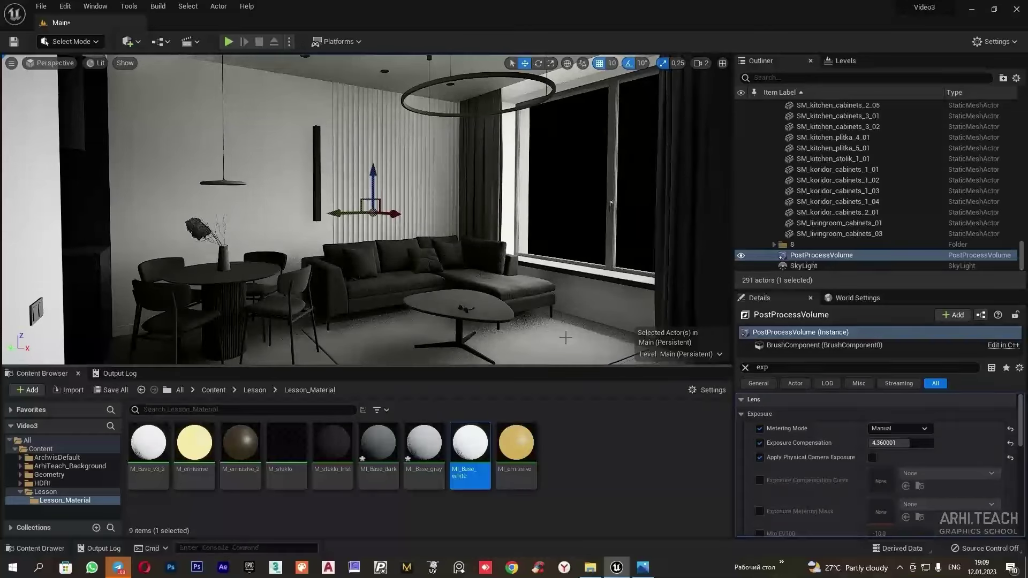
# Change the SkyLight's light colour to a dark blue, hex sRGB 2F5681FF.
pyautogui.click(802, 266)
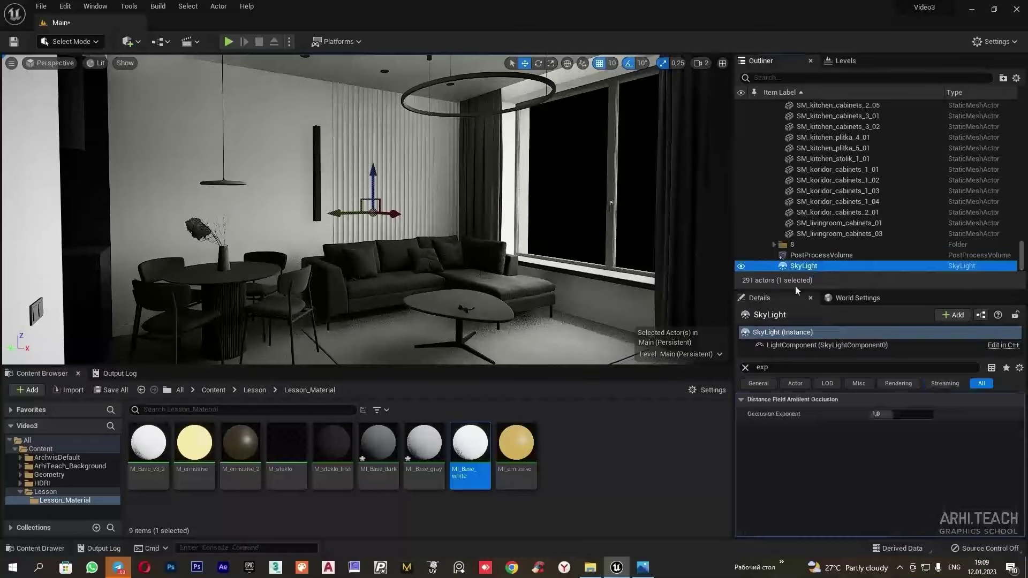
pyautogui.click(744, 367)
pyautogui.scroll(-3, 878, 428)
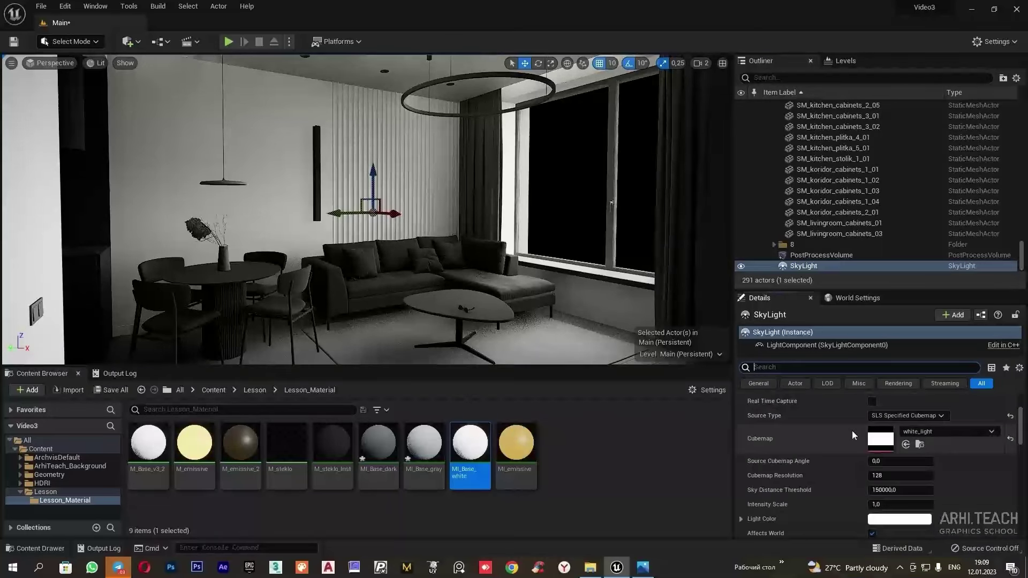
pyautogui.click(898, 519)
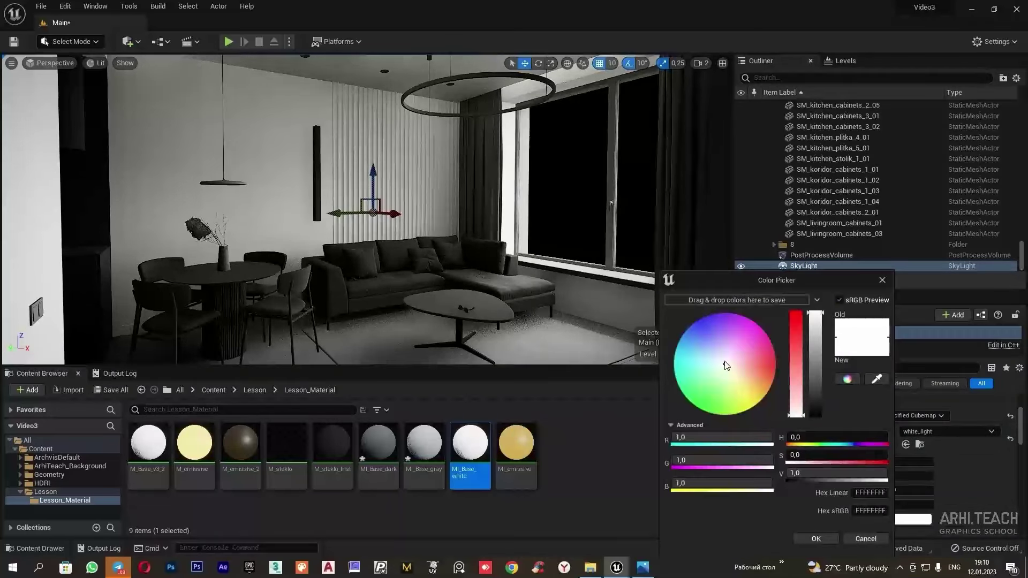
pyautogui.moveTo(720, 354)
pyautogui.mouseDown()
pyautogui.moveTo(708, 334)
pyautogui.moveTo(691, 345)
pyautogui.moveTo(698, 336)
pyautogui.mouseUp()
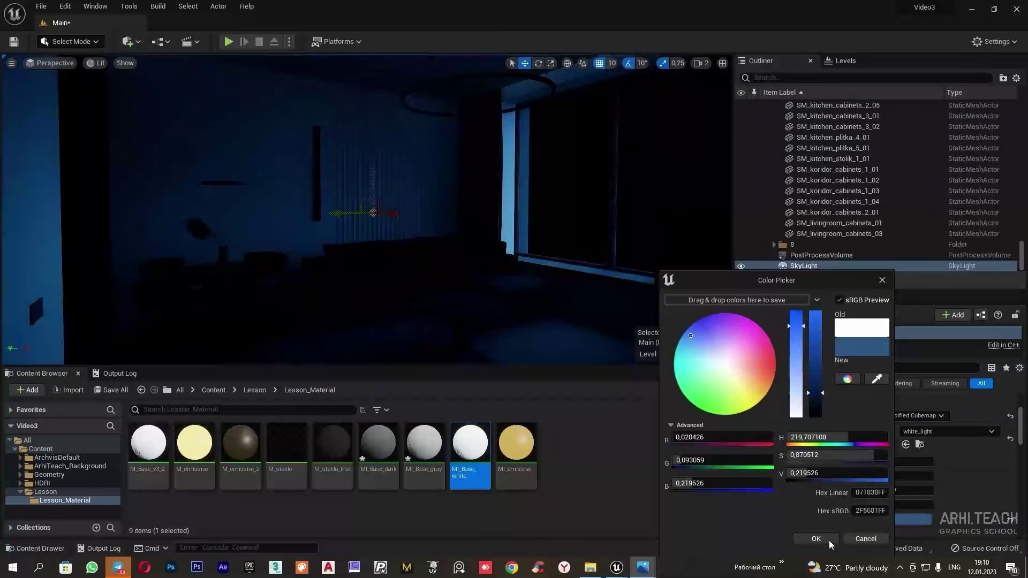
pyautogui.click(824, 539)
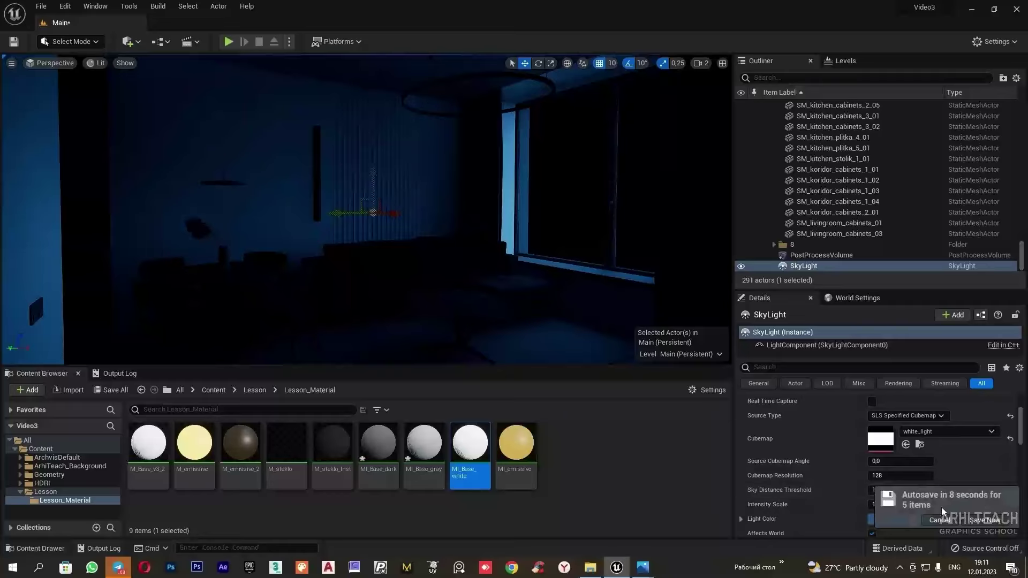
# Change the SkyLight's Lower Hemisphere Color from its advanced light settings to a dark blue and enlarge the viewport slightly.
pyautogui.scroll(-1, 938, 474)
pyautogui.scroll(-6, 946, 477)
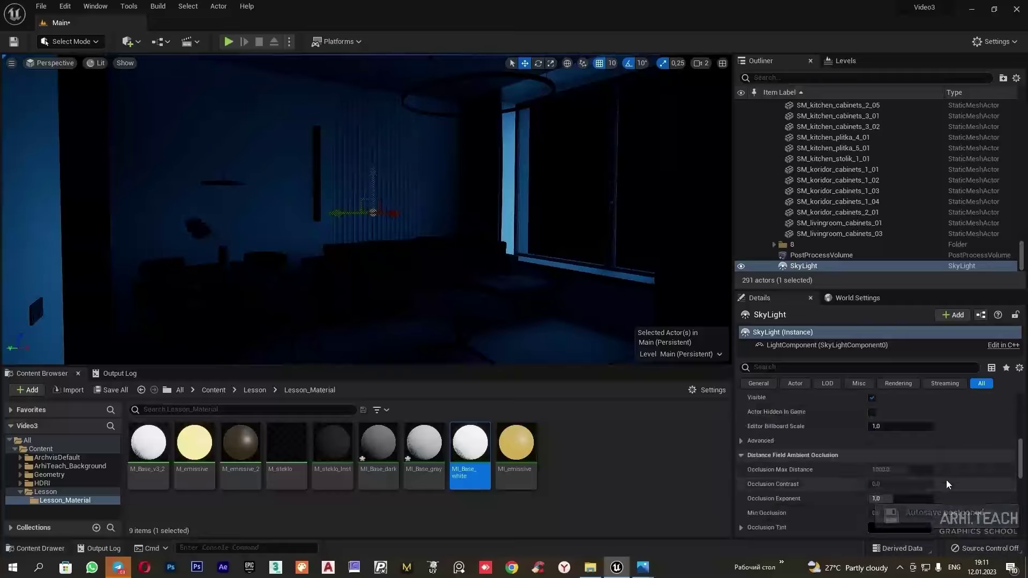
pyautogui.click(743, 441)
pyautogui.scroll(3, 850, 460)
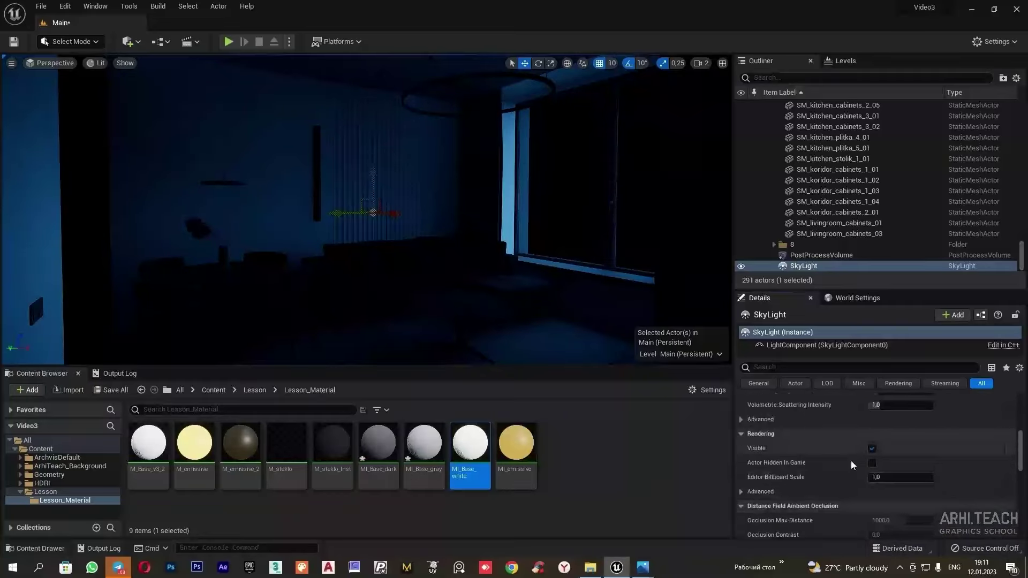
pyautogui.click(823, 423)
pyautogui.scroll(1, 878, 450)
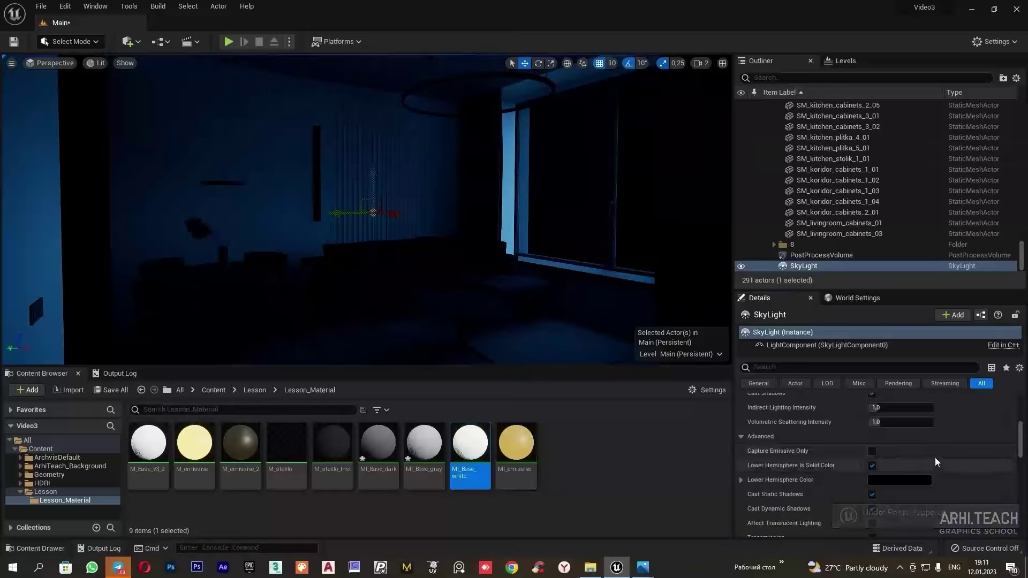
pyautogui.click(911, 482)
pyautogui.click(830, 370)
pyautogui.moveTo(733, 362); pyautogui.dragTo(708, 341)
pyautogui.click(836, 538)
pyautogui.moveTo(471, 366); pyautogui.dragTo(471, 386)
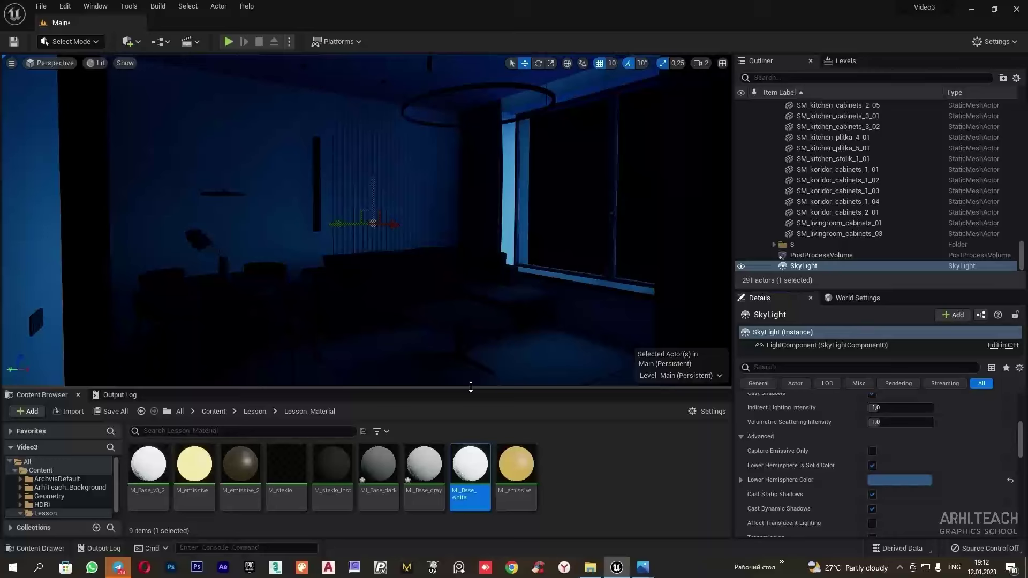
# Override the PostProcessVolume's Global Illumination Method and set it to None.
pyautogui.click(820, 255)
pyautogui.click(784, 366)
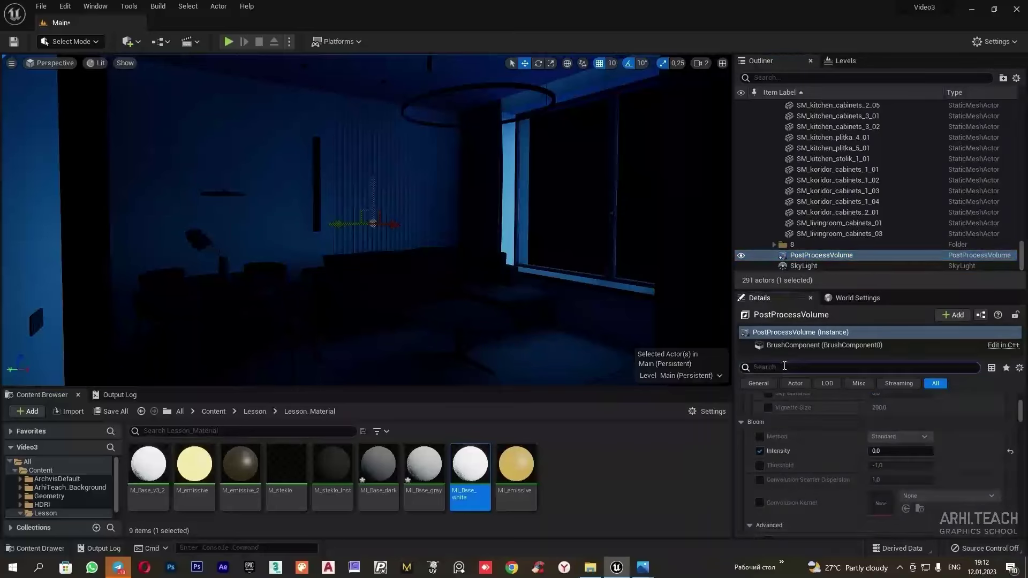
pyautogui.write('global')
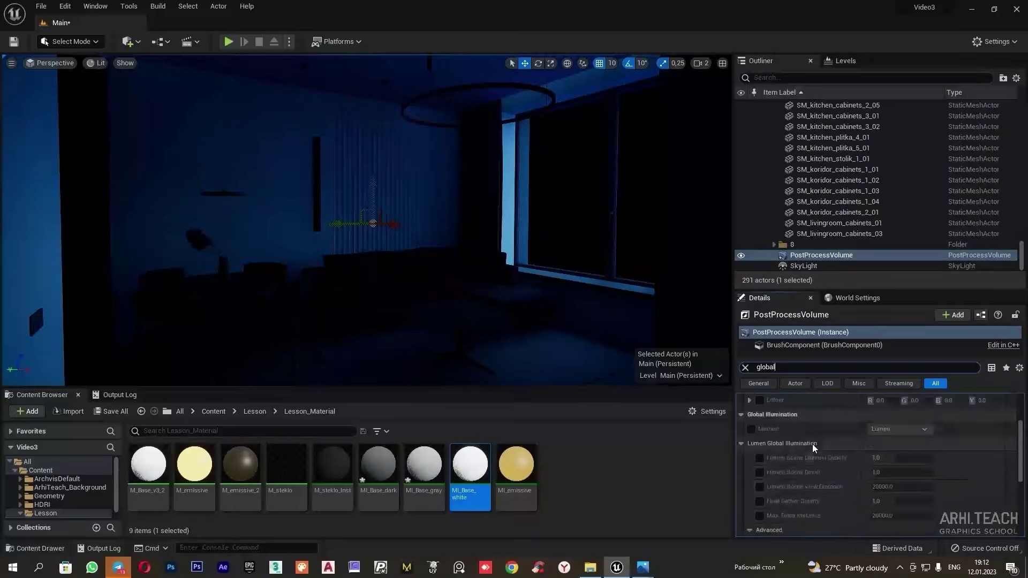
pyautogui.click(751, 429)
pyautogui.click(904, 429)
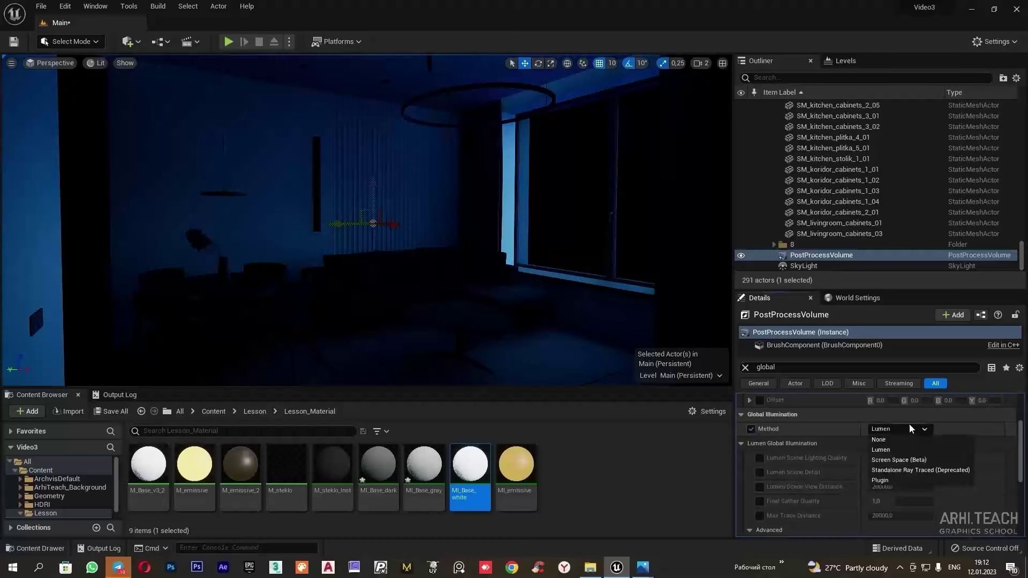
pyautogui.click(878, 439)
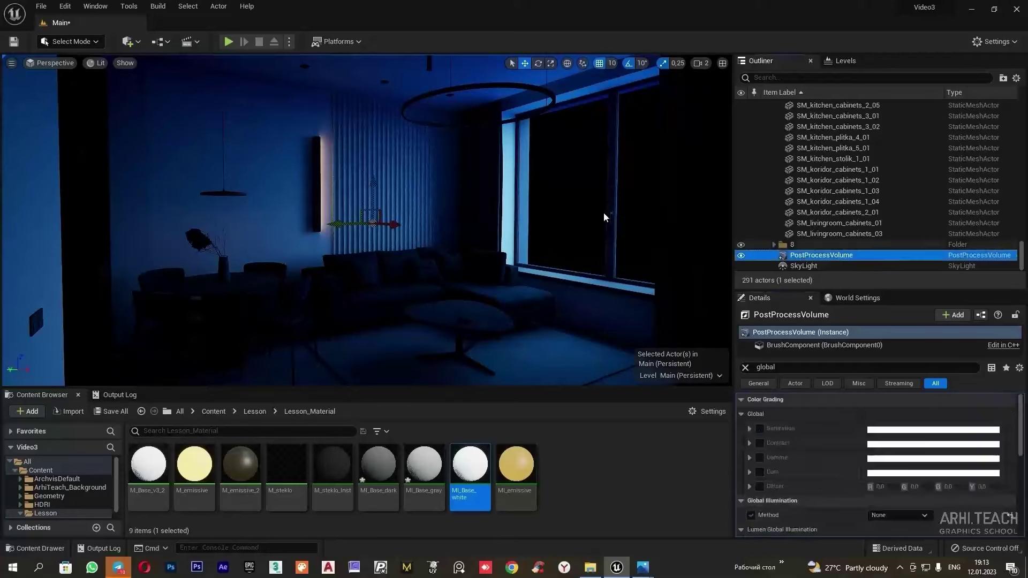
# Set the SkyLight's mobility to Static and its Cast Ray Traced Shadows option to Disabled.
pyautogui.click(794, 267)
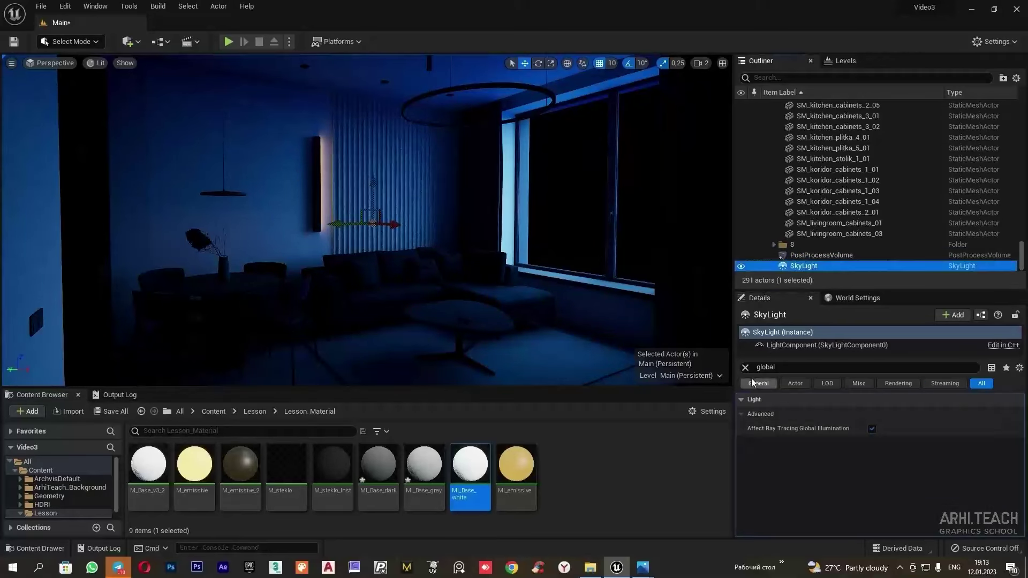
pyautogui.click(745, 367)
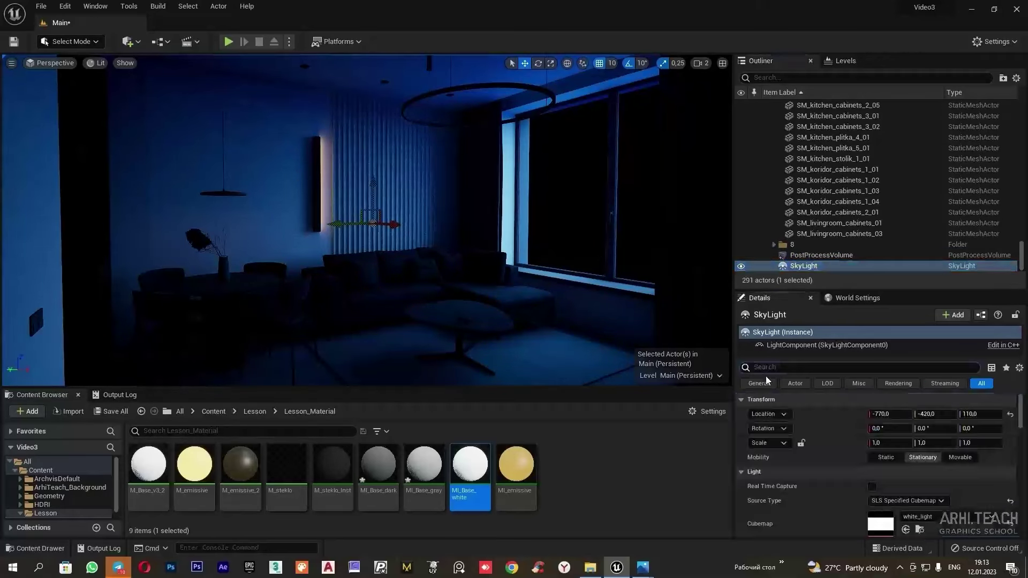
pyautogui.click(885, 459)
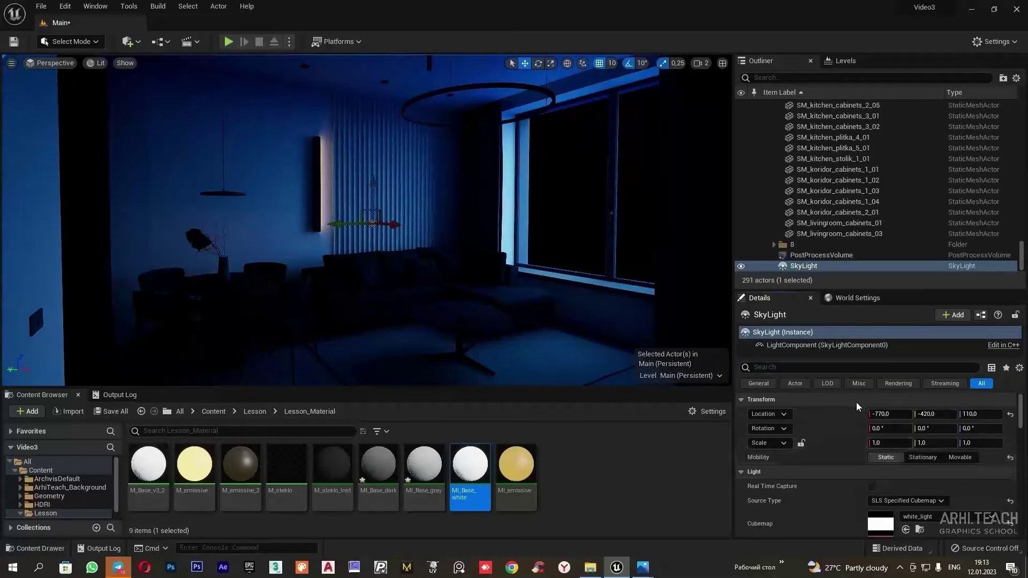
pyautogui.click(794, 368)
pyautogui.write('ray tra')
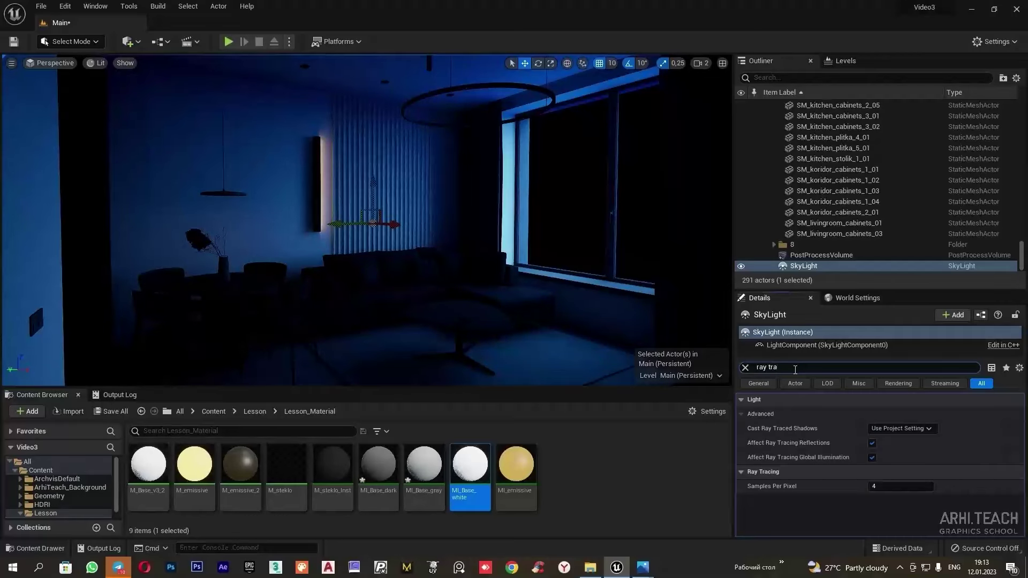
pyautogui.click(901, 428)
pyautogui.click(890, 438)
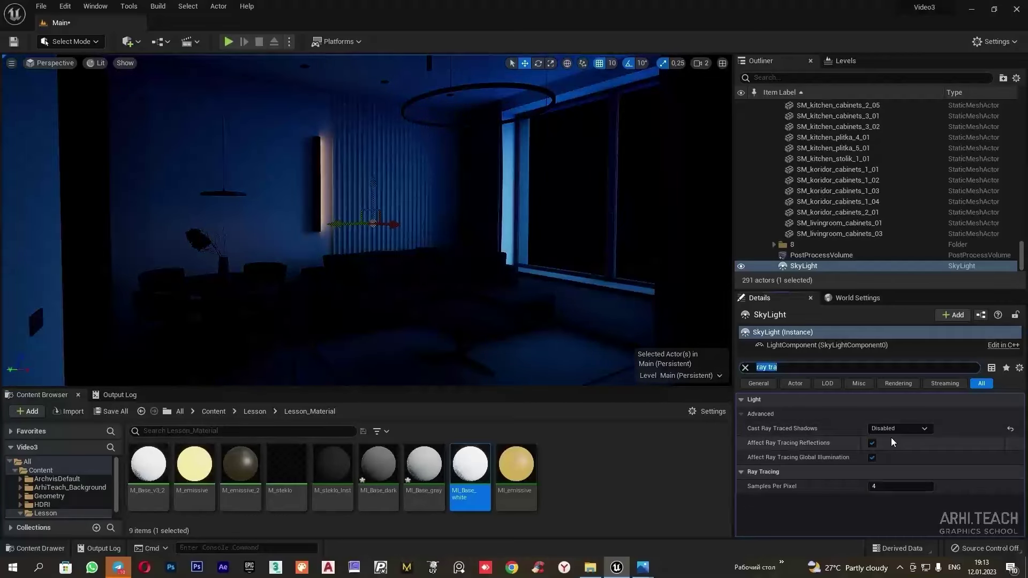
# In GPU Lightmass, reset GI Samples to 512, Stationary Light Shadow Samples to 128, Irradiance Caching Quality to 128, and Trial Samples to default.
pyautogui.click(157, 6)
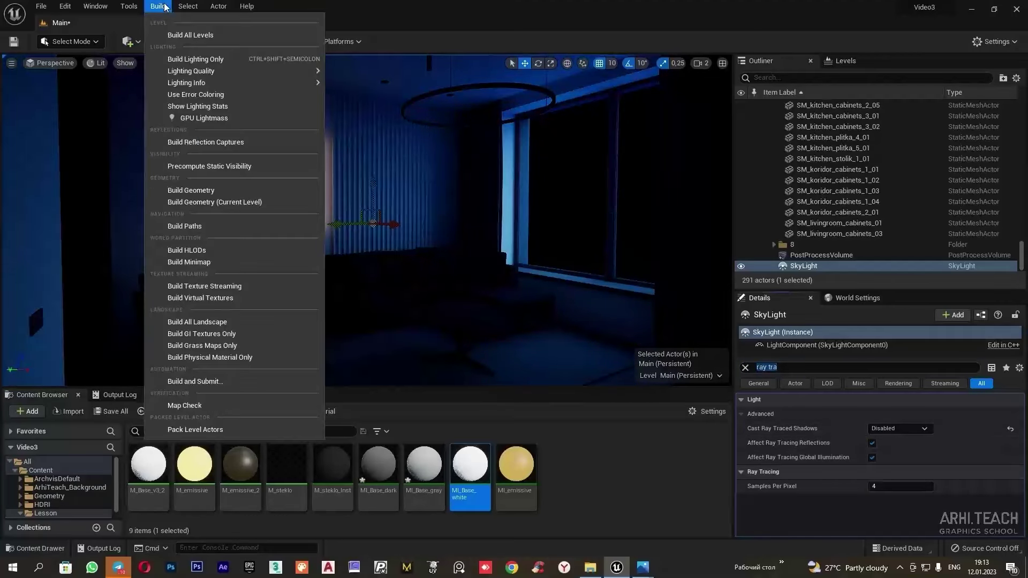
pyautogui.click(198, 116)
pyautogui.moveTo(471, 258); pyautogui.dragTo(469, 148)
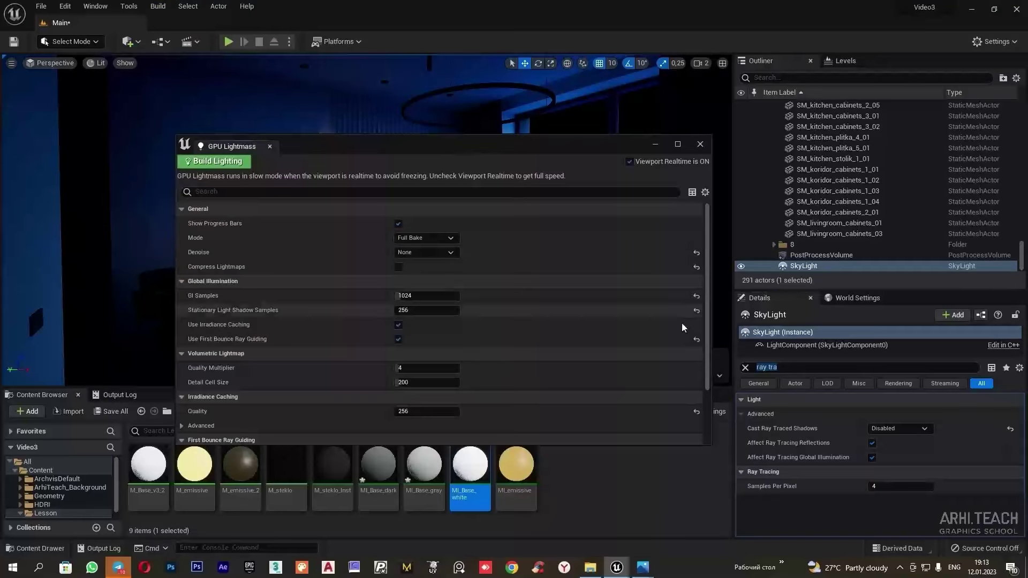
pyautogui.click(695, 296)
pyautogui.click(695, 311)
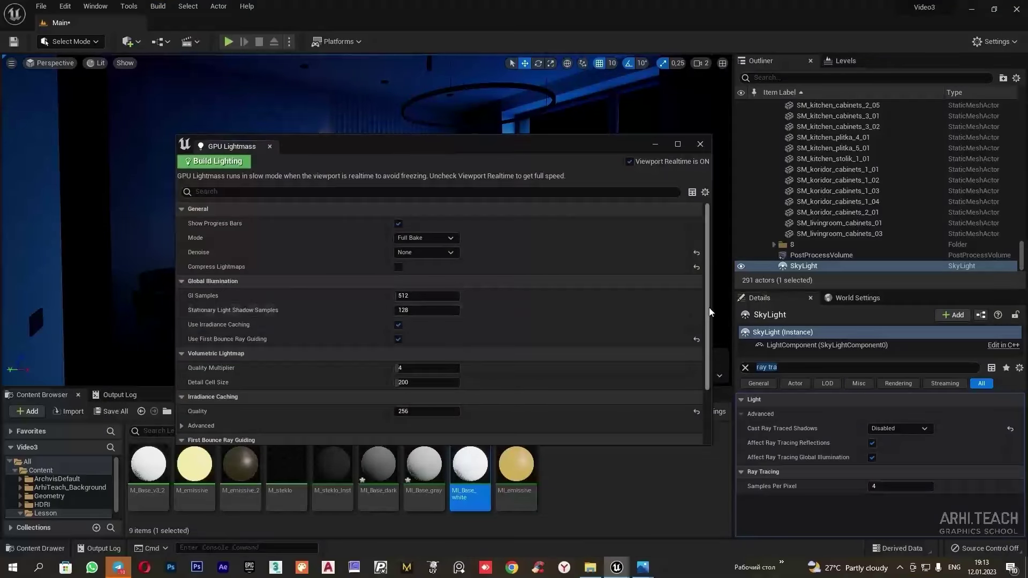
pyautogui.scroll(-3, 705, 344)
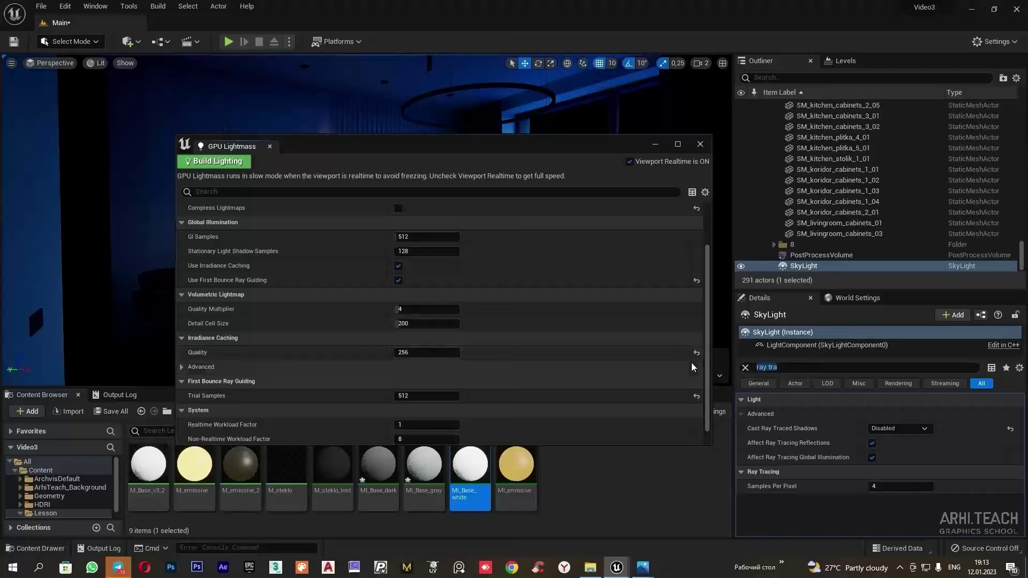
pyautogui.click(695, 352)
pyautogui.click(696, 396)
pyautogui.scroll(3, 705, 343)
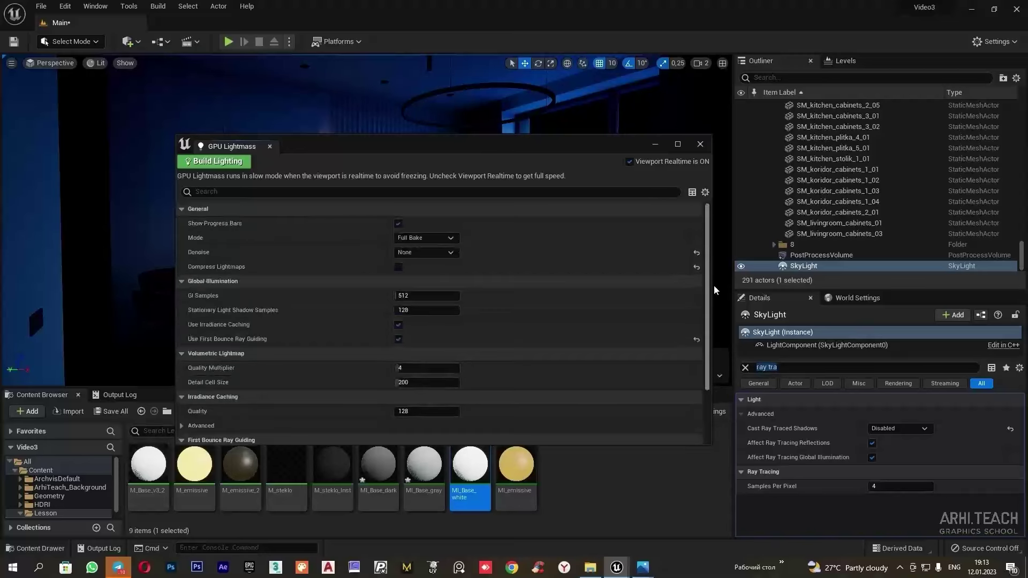
# Turn off Viewport Realtime and build the lighting with GPU Lightmass.
pyautogui.click(630, 161)
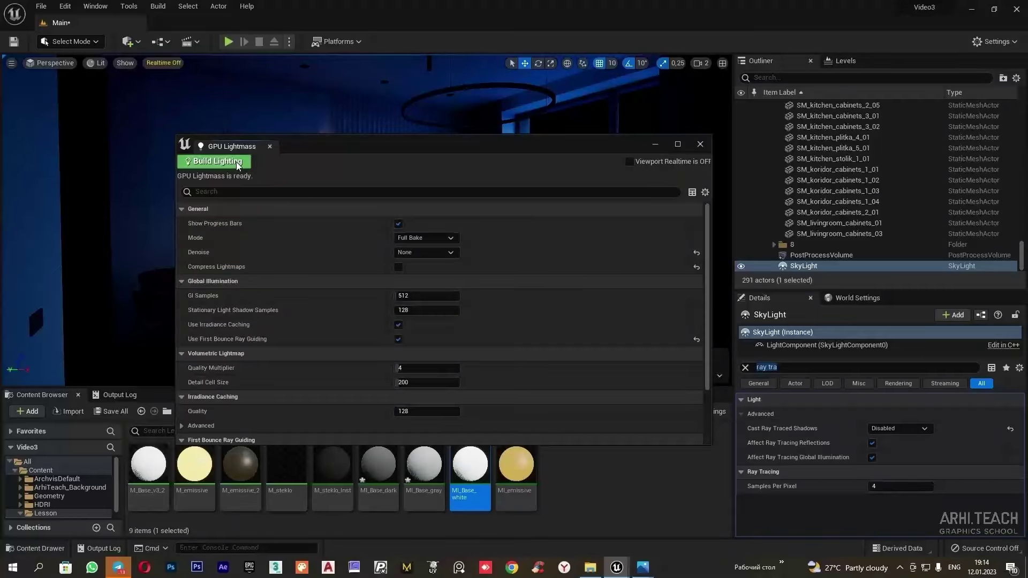
pyautogui.click(218, 162)
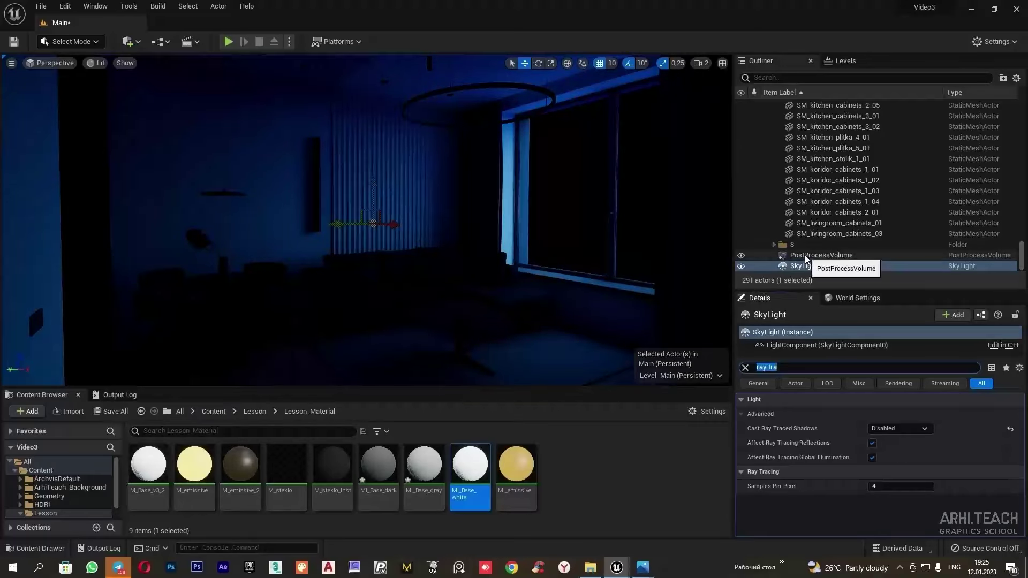
# Set the PostProcessVolume's Exposure Compensation to 5.
pyautogui.click(805, 256)
pyautogui.write('exp')
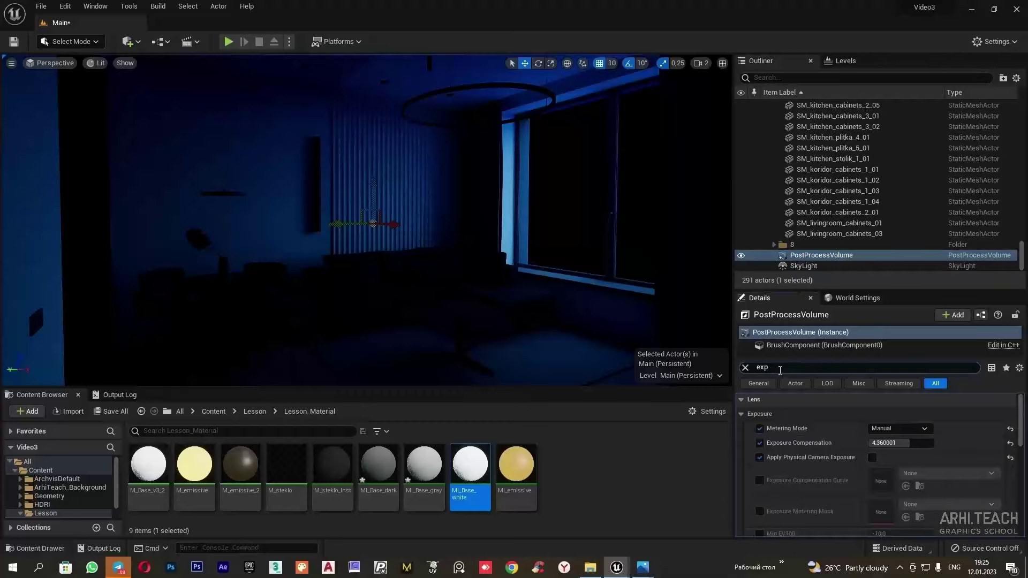
pyautogui.click(905, 443)
pyautogui.write('5')
pyautogui.press('Return')
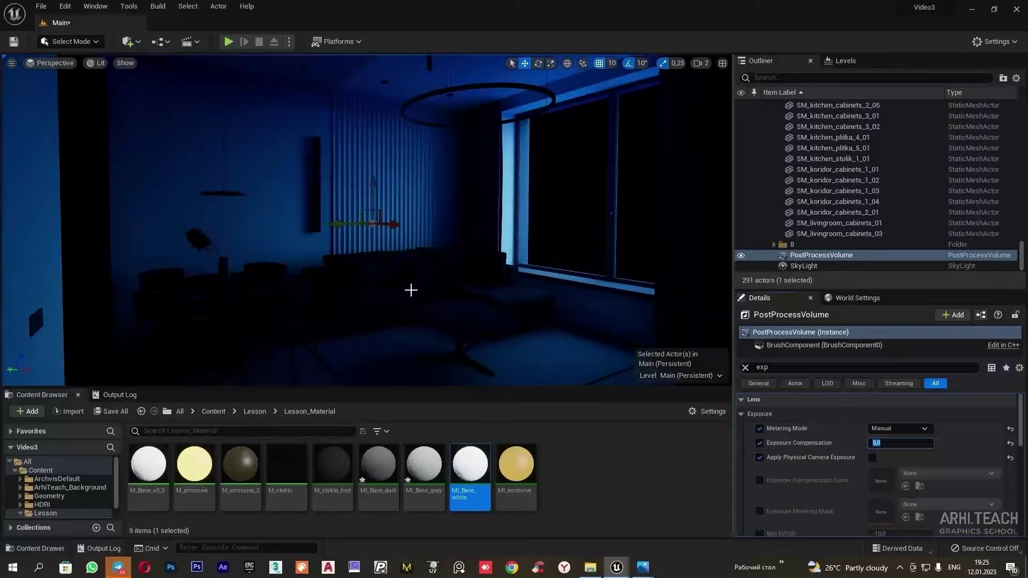
# Add a Spot Light, rotate it to point straight down, and move it up to the pendant lamp over the dining table.
pyautogui.moveTo(354, 291); pyautogui.dragTo(444, 288, button='right')
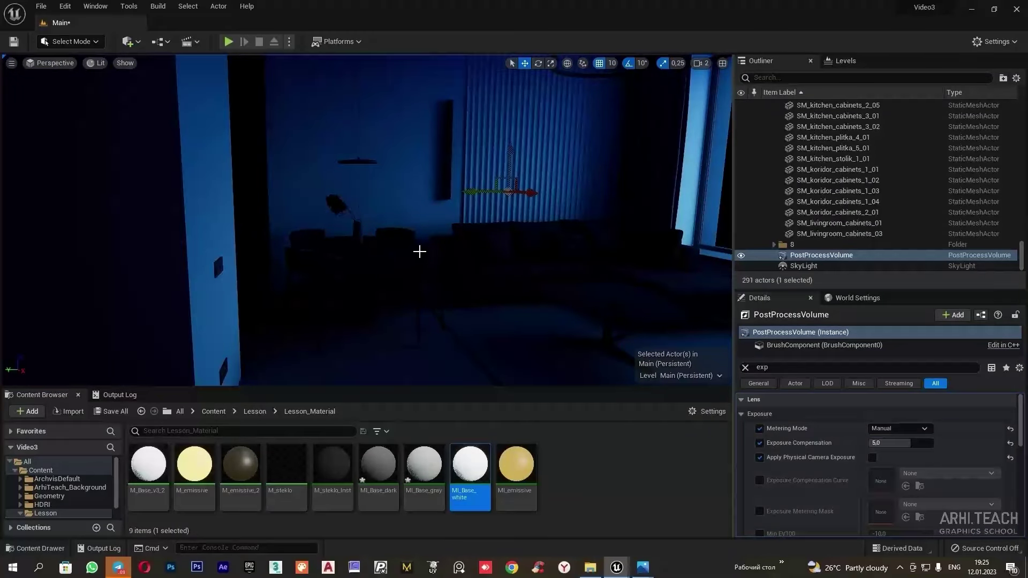
pyautogui.click(139, 41)
pyautogui.moveTo(169, 165)
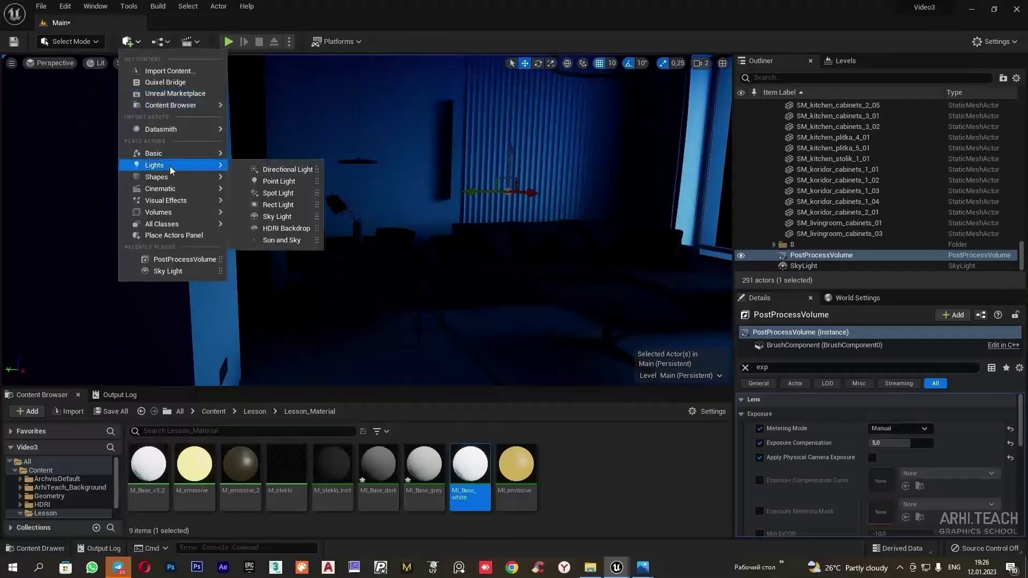
pyautogui.click(282, 193)
pyautogui.click(538, 63)
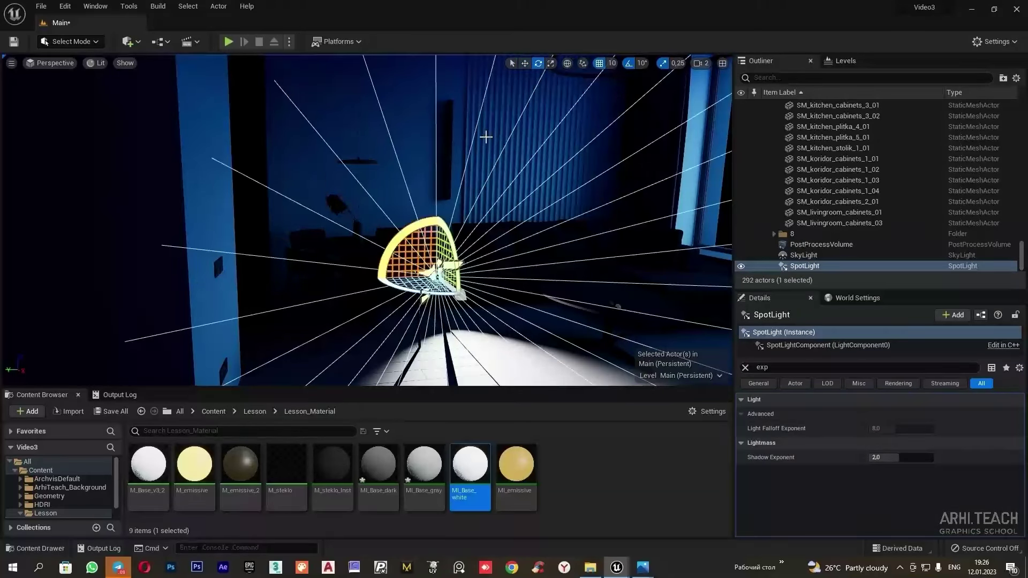
pyautogui.moveTo(451, 236); pyautogui.dragTo(460, 300)
pyautogui.click(525, 63)
pyautogui.moveTo(437, 252); pyautogui.dragTo(360, 161)
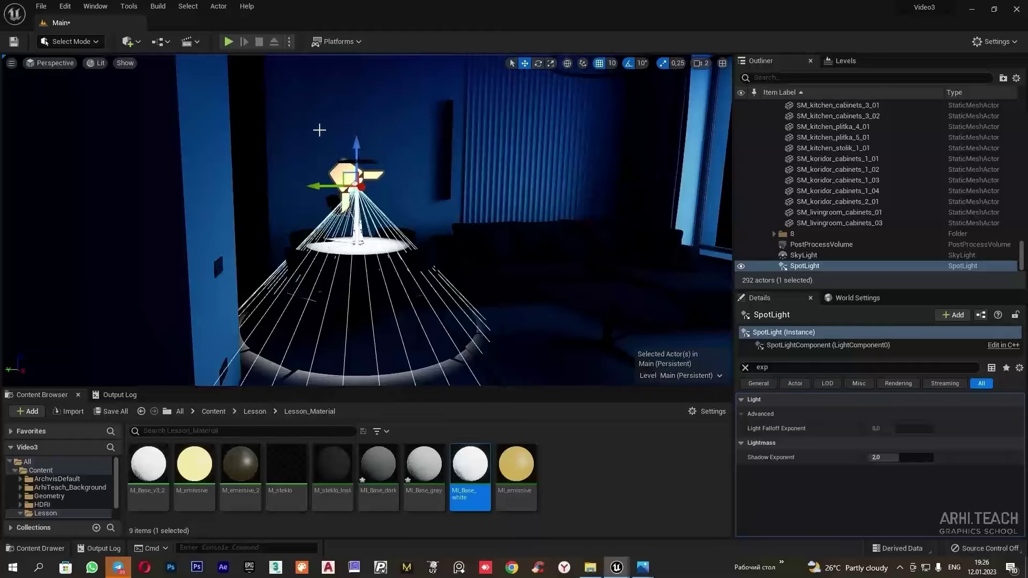
# Set the position grid snap to 1 and align the SpotLight precisely with the pendant lamp above the round table.
pyautogui.click(722, 63)
pyautogui.scroll(6, 507, 283)
pyautogui.moveTo(507, 283); pyautogui.dragTo(492, 280)
pyautogui.scroll(3, 503, 282)
pyautogui.click(603, 231)
pyautogui.click(614, 231)
pyautogui.click(630, 257)
pyautogui.click(355, 230)
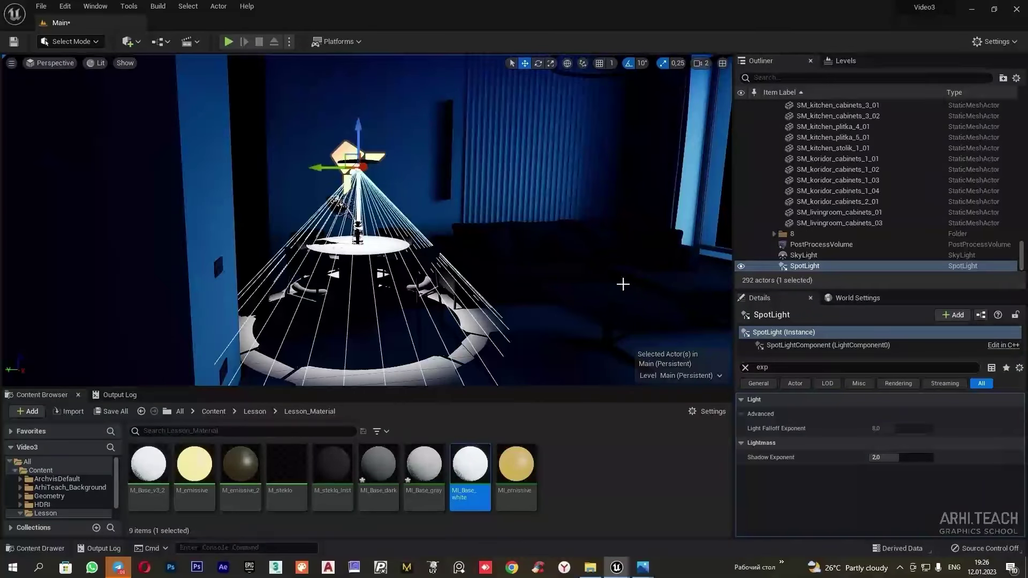
# Set the SpotLight's Inner Cone Angle to about 21.86, Outer Cone Angle to about 68.65 and Source Radius to about 22.8.
pyautogui.click(745, 368)
pyautogui.moveTo(460, 257); pyautogui.dragTo(445, 284, button='right')
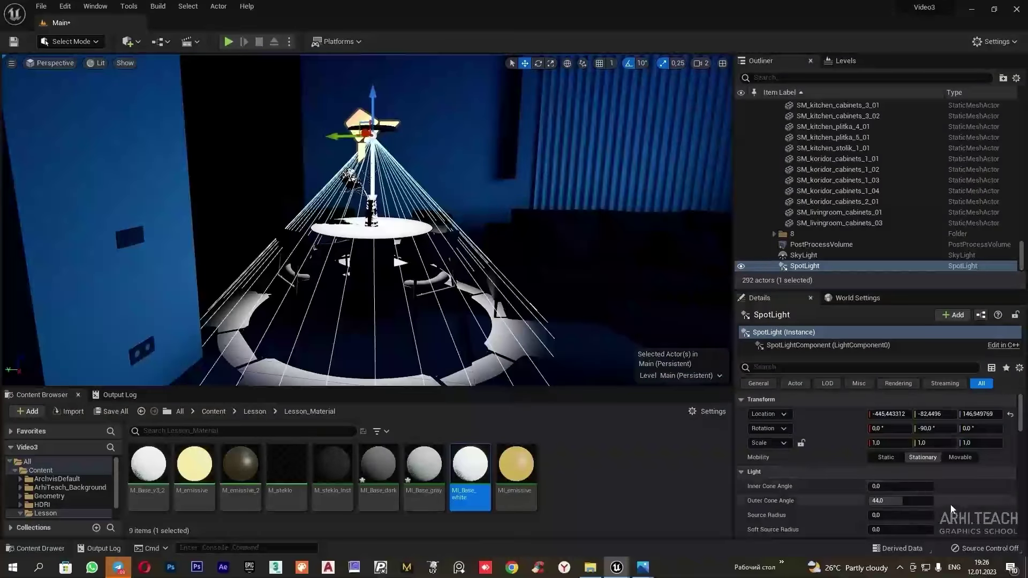
pyautogui.moveTo(875, 487); pyautogui.dragTo(934, 486)
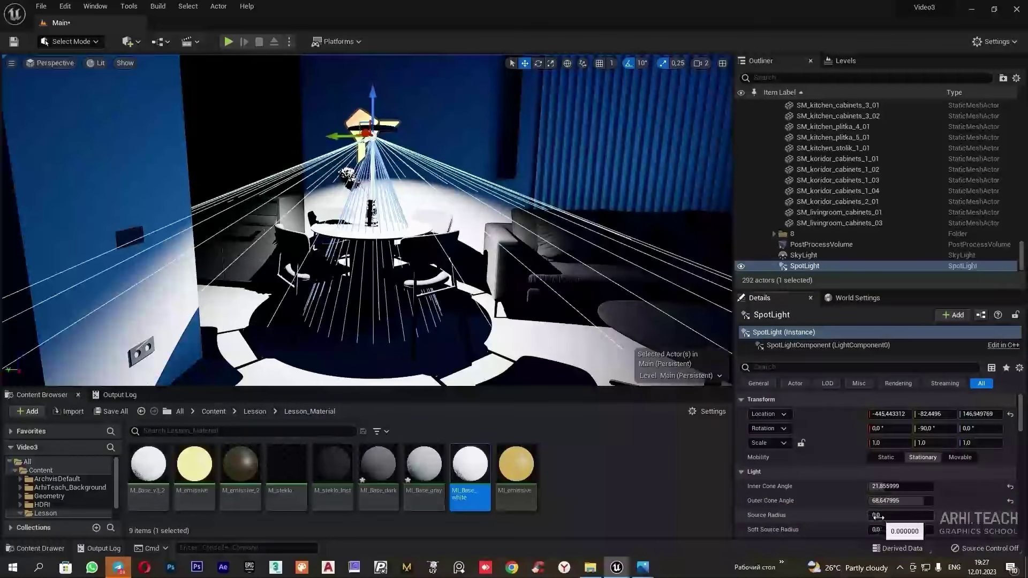
pyautogui.moveTo(874, 515)
pyautogui.mouseDown()
pyautogui.moveTo(910, 515)
pyautogui.moveTo(893, 516)
pyautogui.mouseUp()
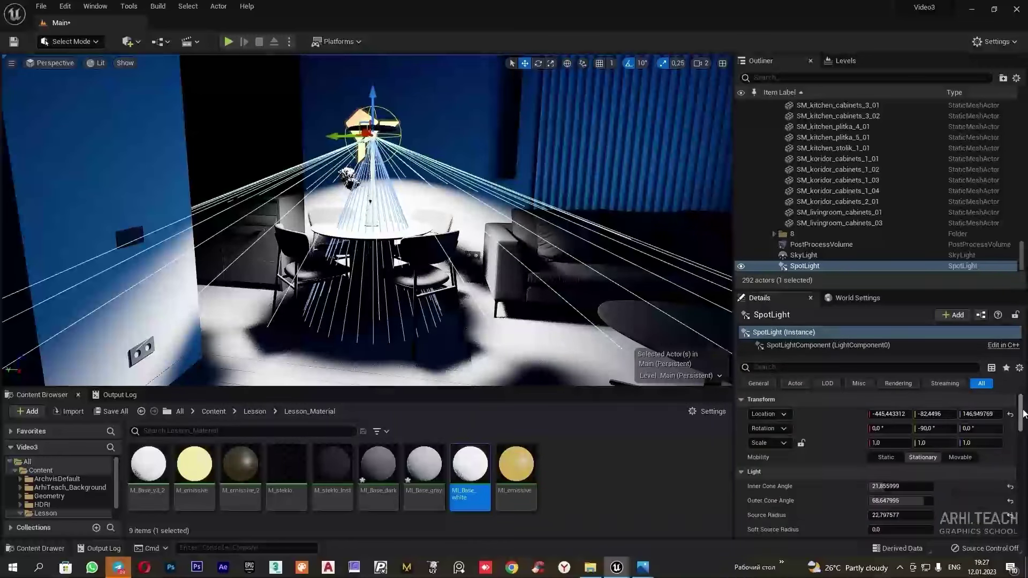
# Try different intensities for the SpotLight and set its Intensity to 0.3 cd.
pyautogui.scroll(-5, 1024, 414)
pyautogui.click(891, 495)
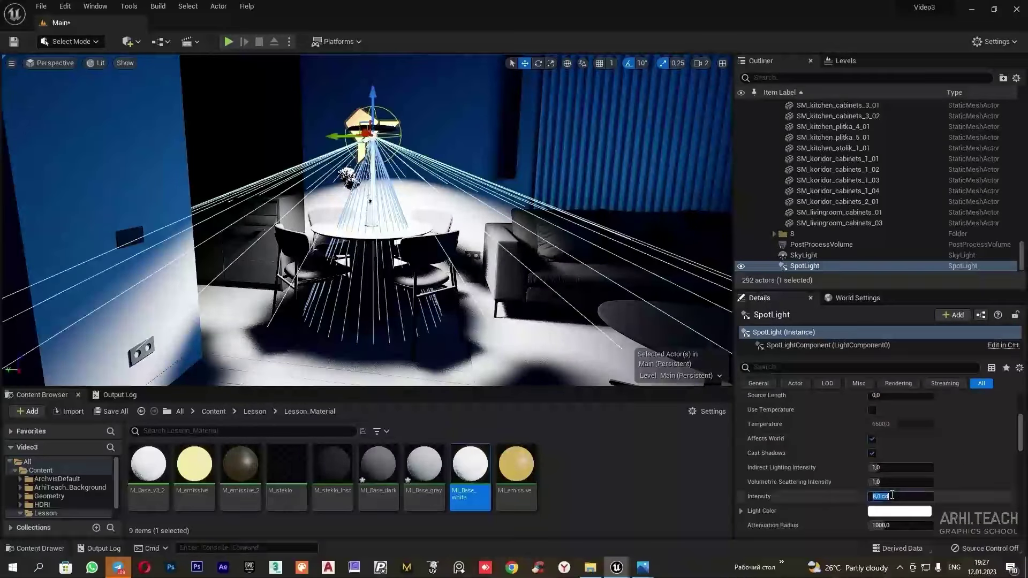
pyautogui.write('0')
pyautogui.press('Return')
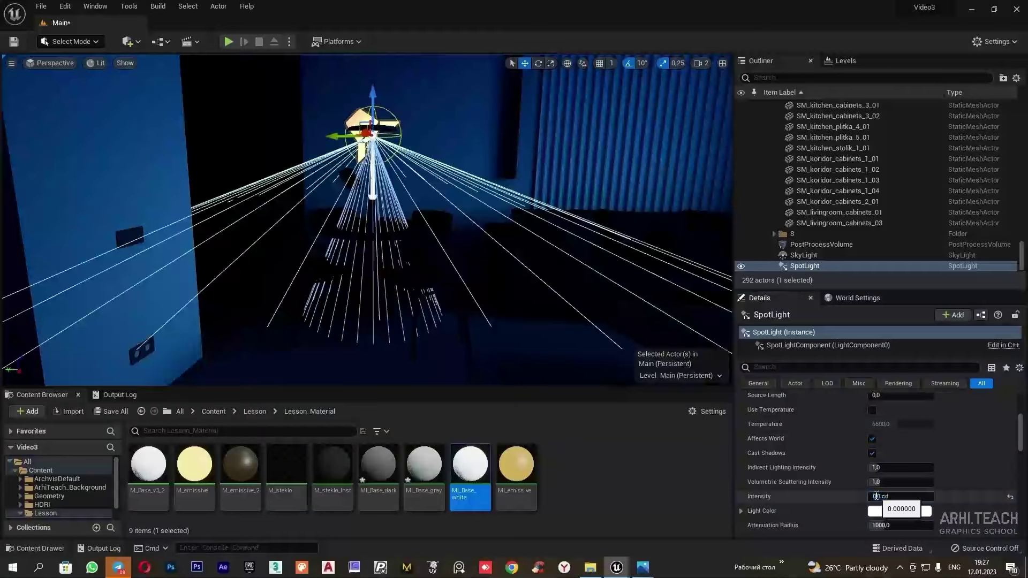
pyautogui.write('5')
pyautogui.press('Return')
pyautogui.write('0')
pyautogui.press('Return')
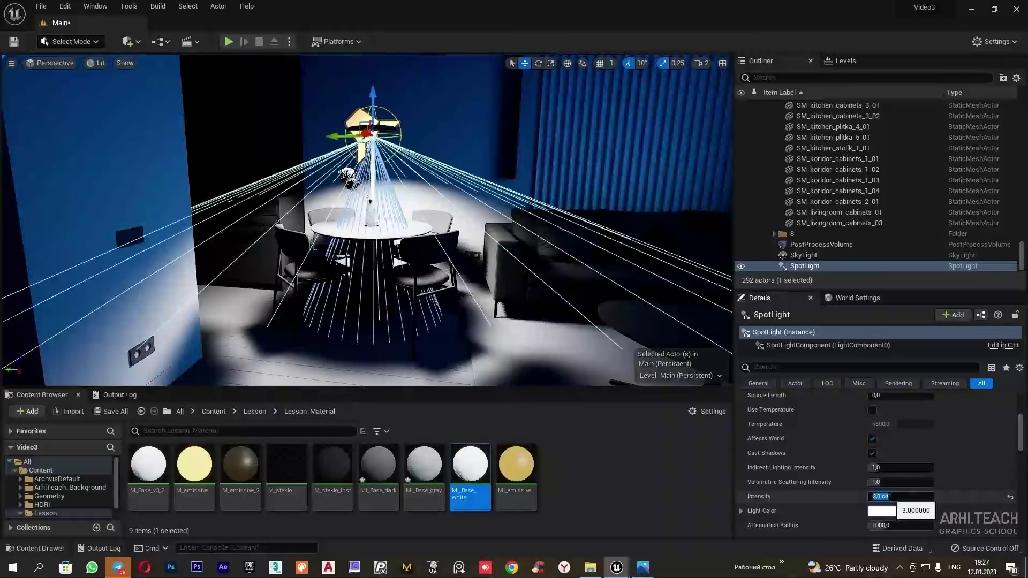
pyautogui.write('0.3')
pyautogui.press('Tab')
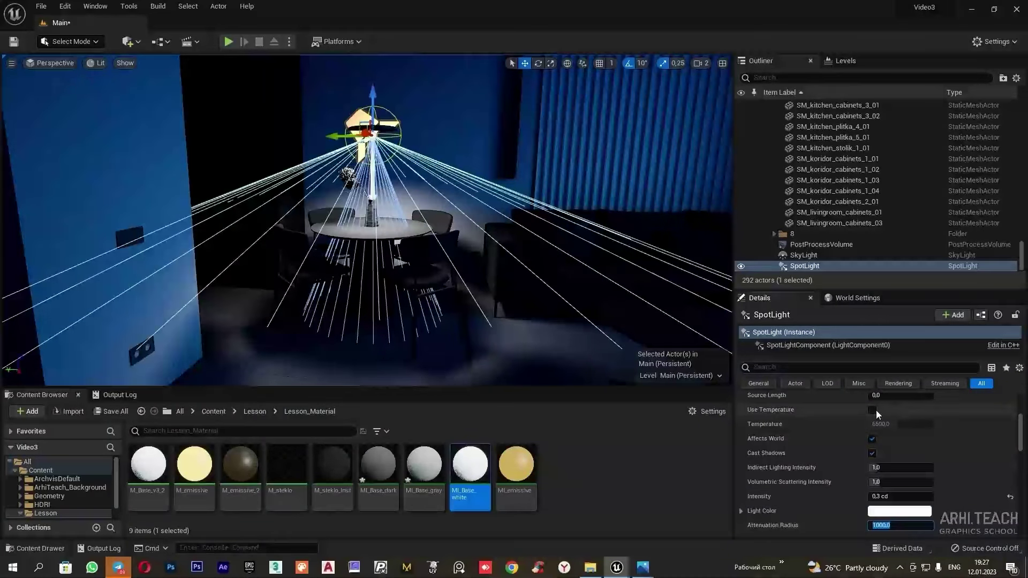
# Enable Use Temperature on the SpotLight and set its Temperature to 3500.
pyautogui.click(871, 410)
pyautogui.click(896, 424)
pyautogui.write('36')
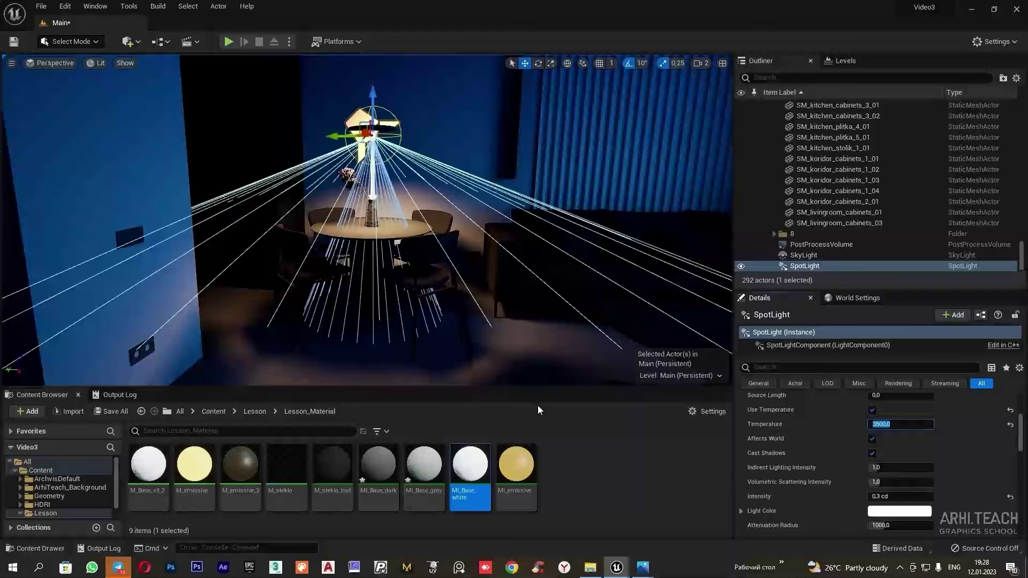
# Reduce the SpotLight's Attenuation Radius to about 278.8 and inspect the lighting around the table and living room.
pyautogui.moveTo(905, 525); pyautogui.dragTo(869, 525)
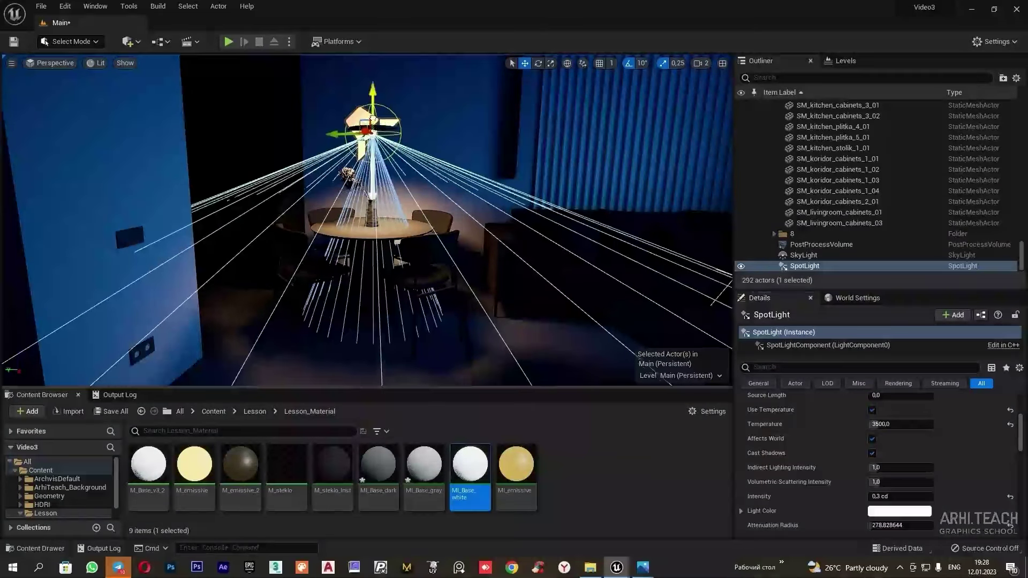
pyautogui.click(412, 277)
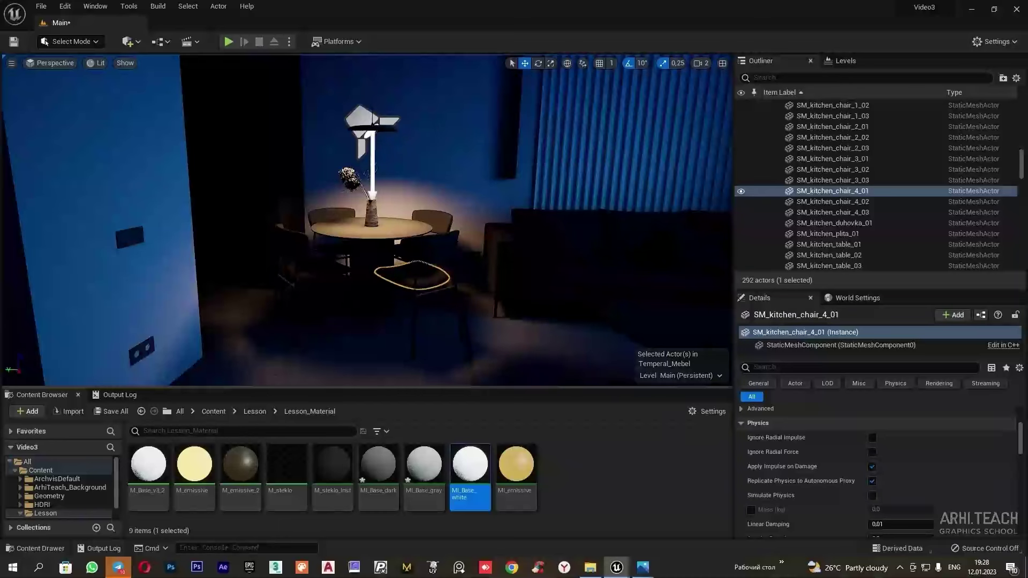
pyautogui.press('w')
pyautogui.moveTo(375, 307); pyautogui.dragTo(377, 292, button='right')
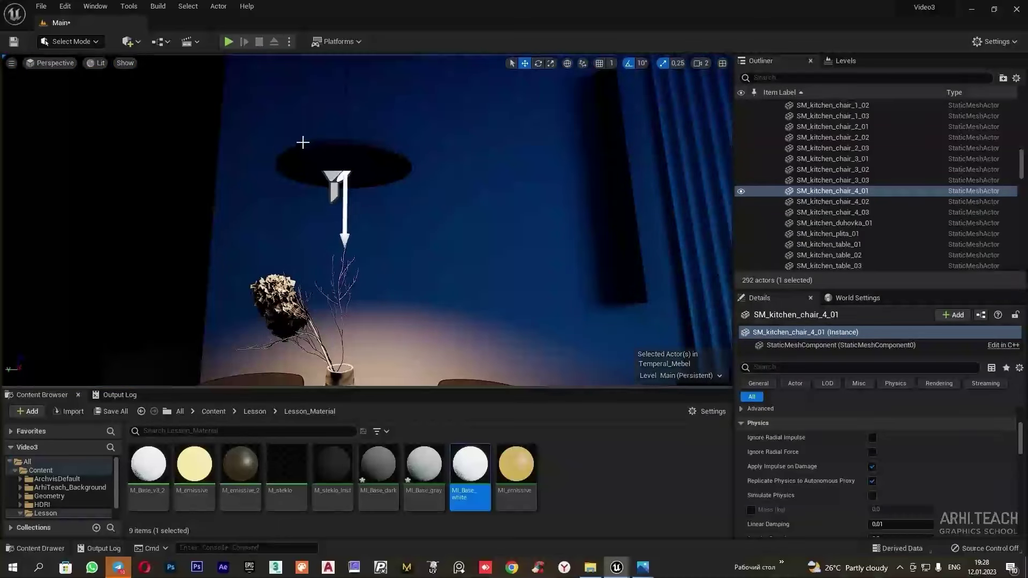
pyautogui.moveTo(304, 196); pyautogui.dragTo(303, 195, button='right')
pyautogui.moveTo(389, 236); pyautogui.dragTo(388, 224, button='right')
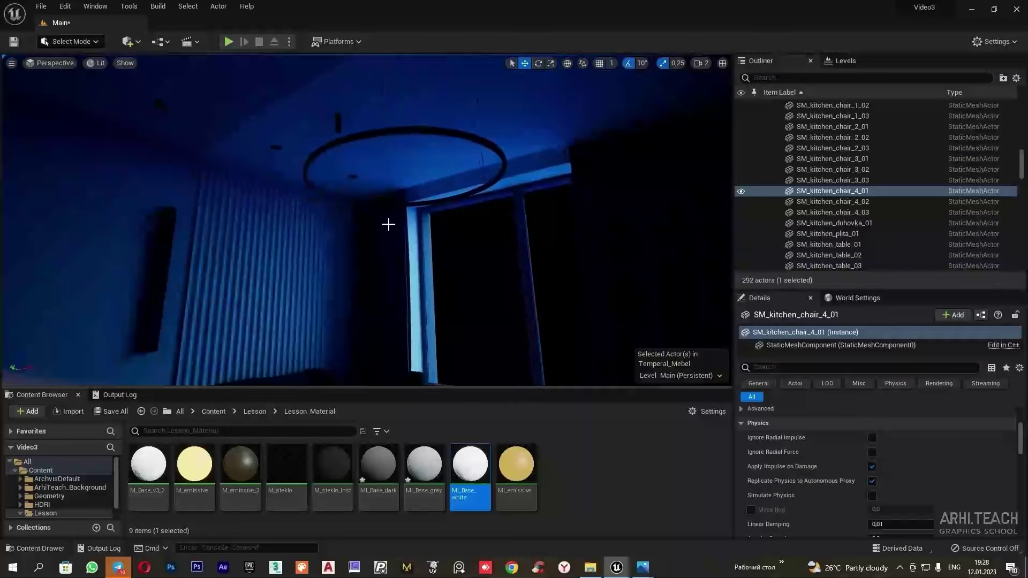
pyautogui.moveTo(390, 185); pyautogui.dragTo(391, 184, button='right')
pyautogui.moveTo(304, 230); pyautogui.dragTo(303, 231, button='right')
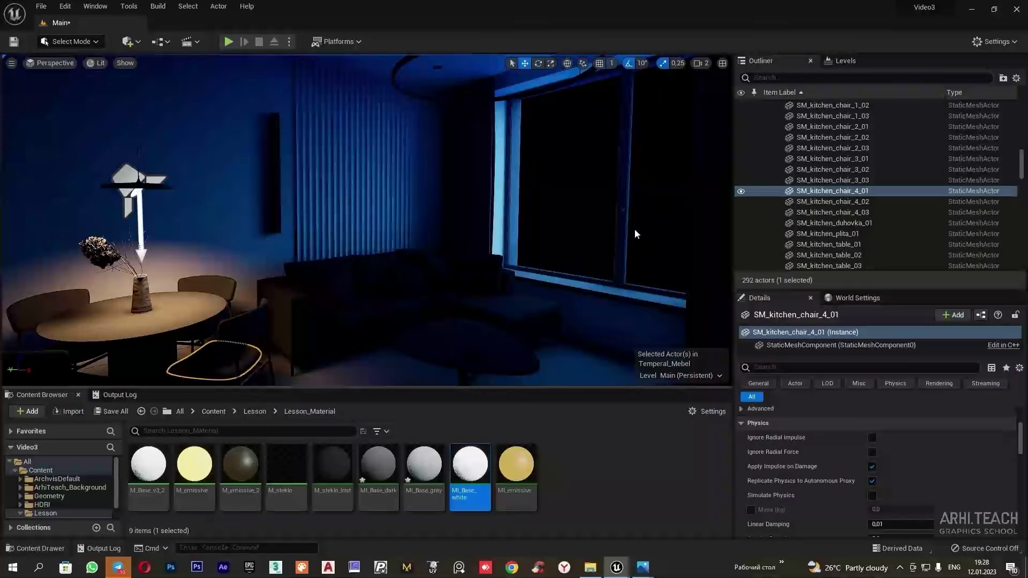
# Rename the SpotLight above the round dining table as SpotLight_table.
pyautogui.moveTo(1021, 165); pyautogui.dragTo(1017, 273)
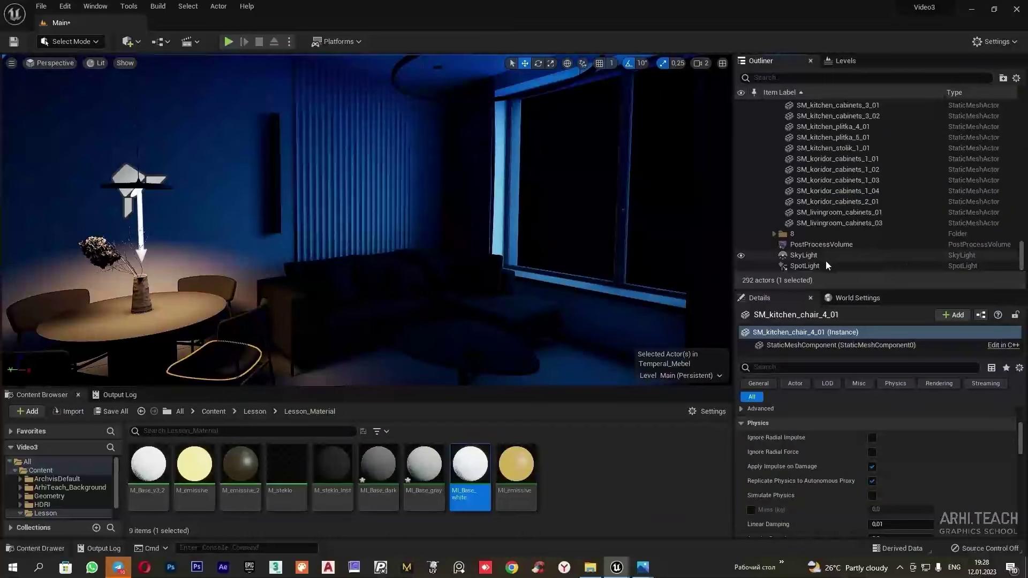
pyautogui.click(809, 266)
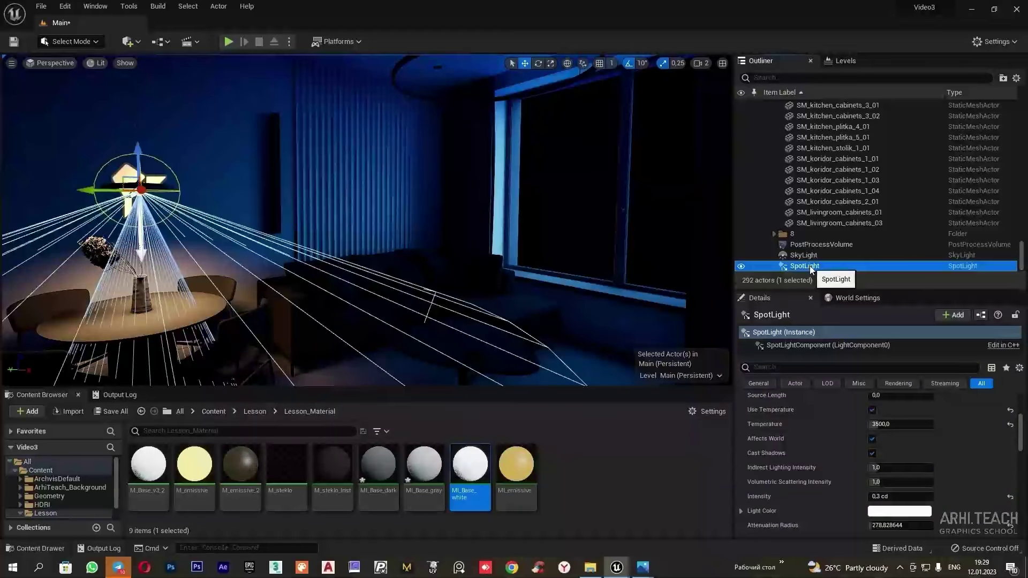
pyautogui.rightClick(811, 268)
pyautogui.moveTo(849, 378)
pyautogui.click(739, 441)
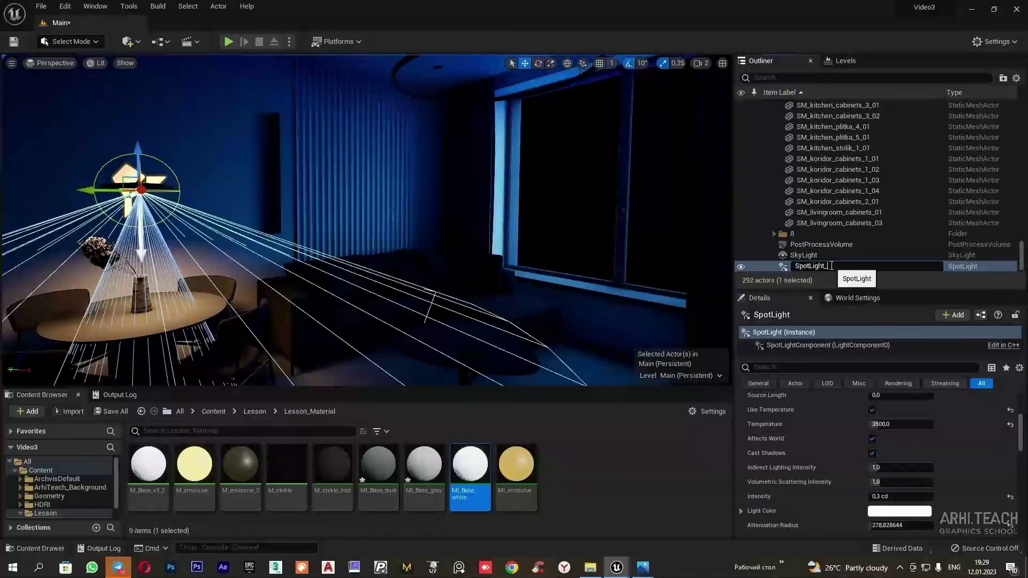
pyautogui.press('Return')
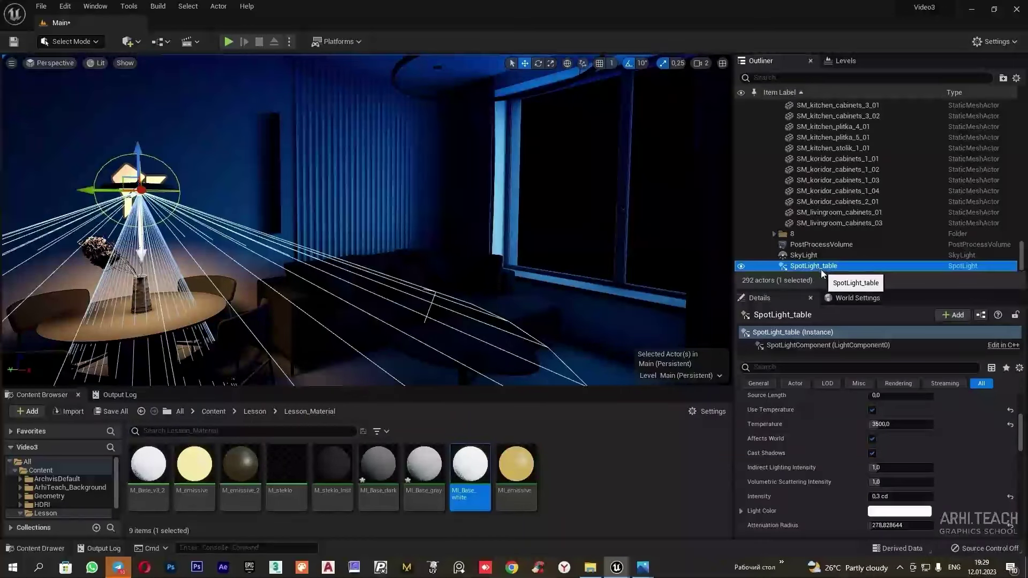
# Duplicate SpotLight_table and place the copy above the living-room coffee table.
pyautogui.hotkey('ctrl', 'd')
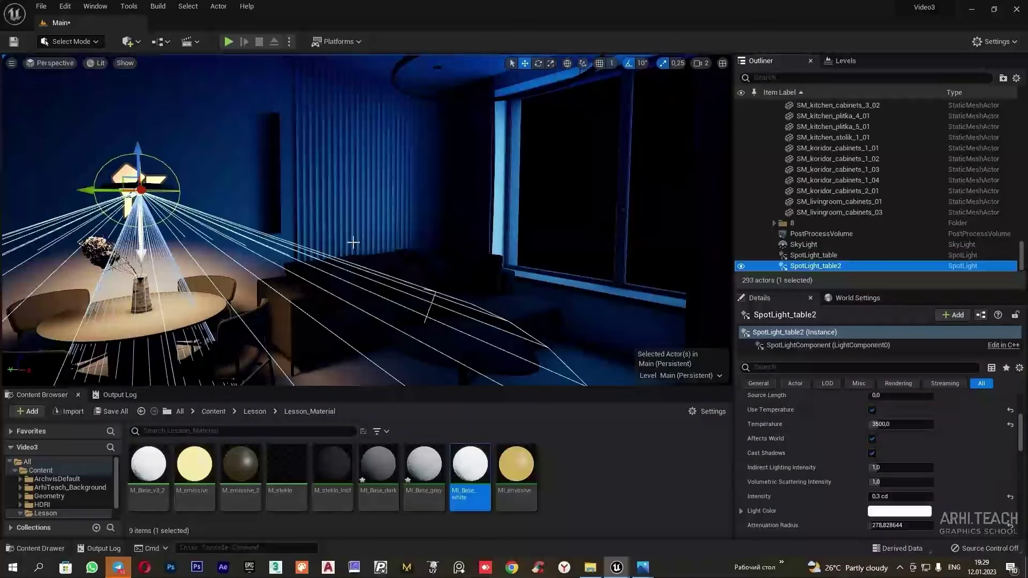
pyautogui.moveTo(113, 192); pyautogui.dragTo(444, 188)
pyautogui.click(722, 63)
pyautogui.moveTo(695, 218); pyautogui.dragTo(248, 110)
pyautogui.press('f')
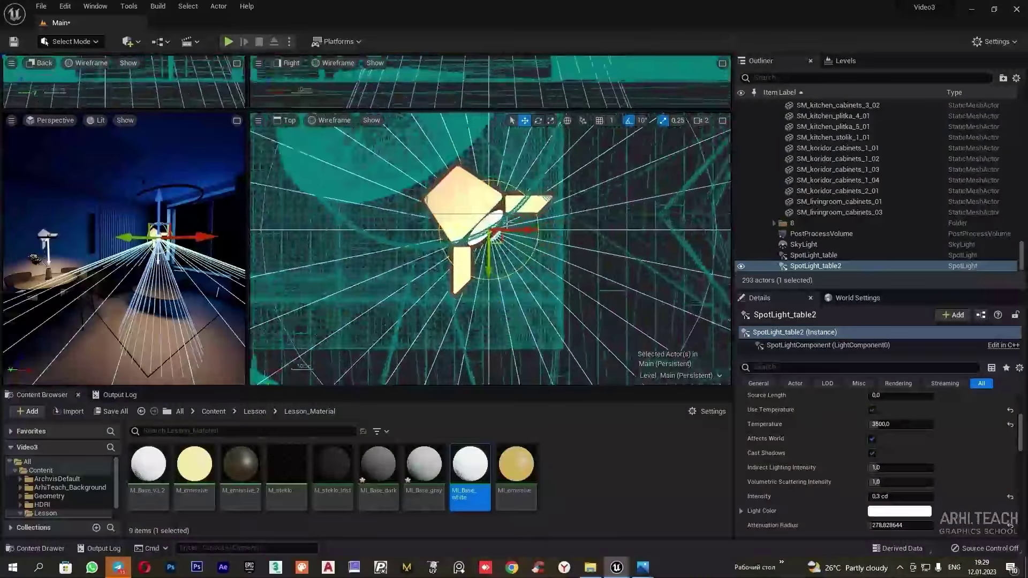
pyautogui.scroll(-5, 542, 257)
pyautogui.moveTo(541, 262); pyautogui.dragTo(553, 369, button='right')
pyautogui.moveTo(538, 359); pyautogui.dragTo(497, 279)
# Raise the copied spot light above the coffee table to the height of the ring chandelier.
pyautogui.click(237, 120)
pyautogui.moveTo(391, 214); pyautogui.dragTo(420, 201, button='right')
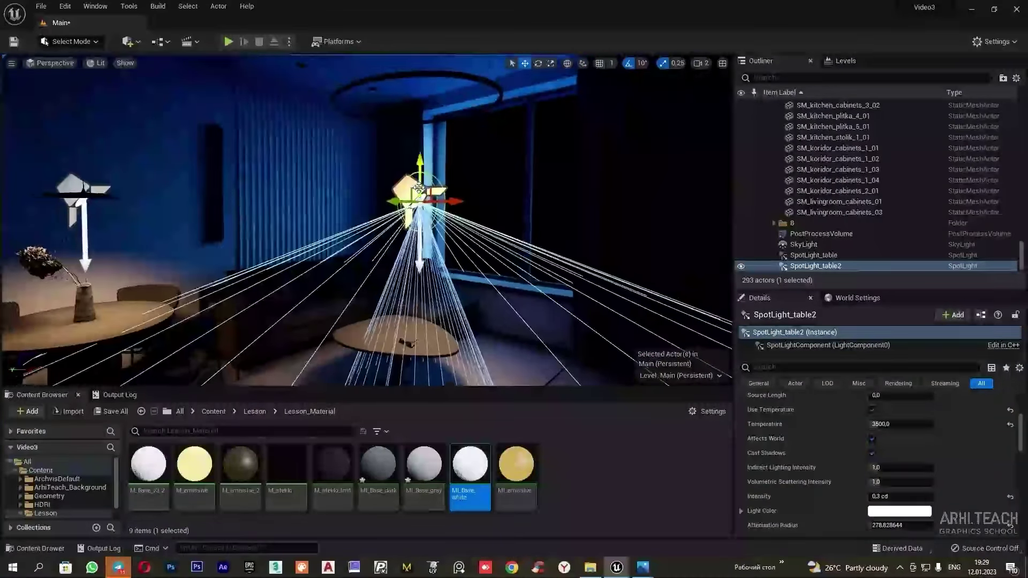
pyautogui.moveTo(422, 185); pyautogui.dragTo(426, 110)
pyautogui.moveTo(421, 175); pyautogui.dragTo(377, 212, button='right')
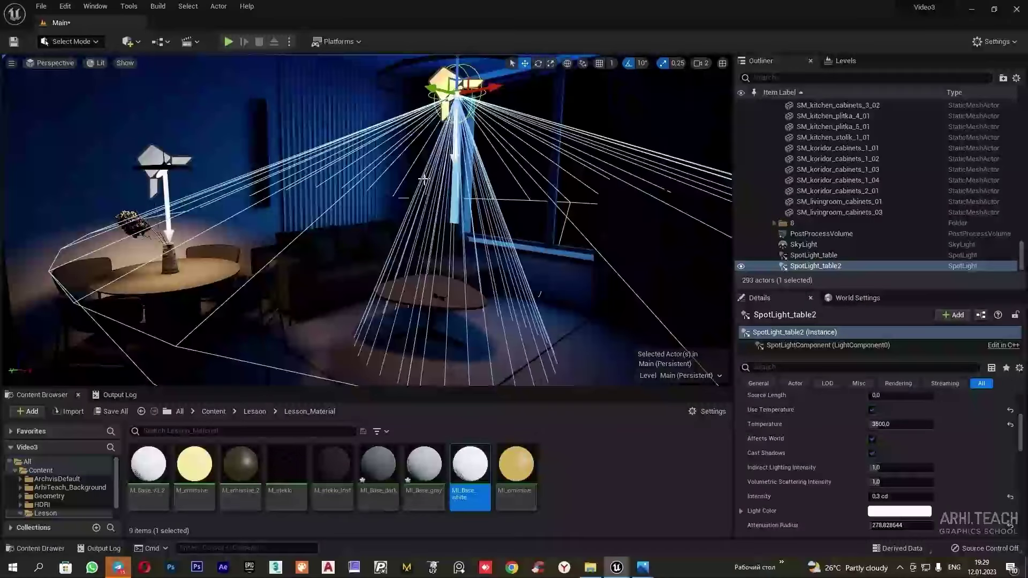
# Narrow SpotLight_table2's Outer Cone Angle to about 40.84 and increase its Source Radius.
pyautogui.scroll(5, 910, 472)
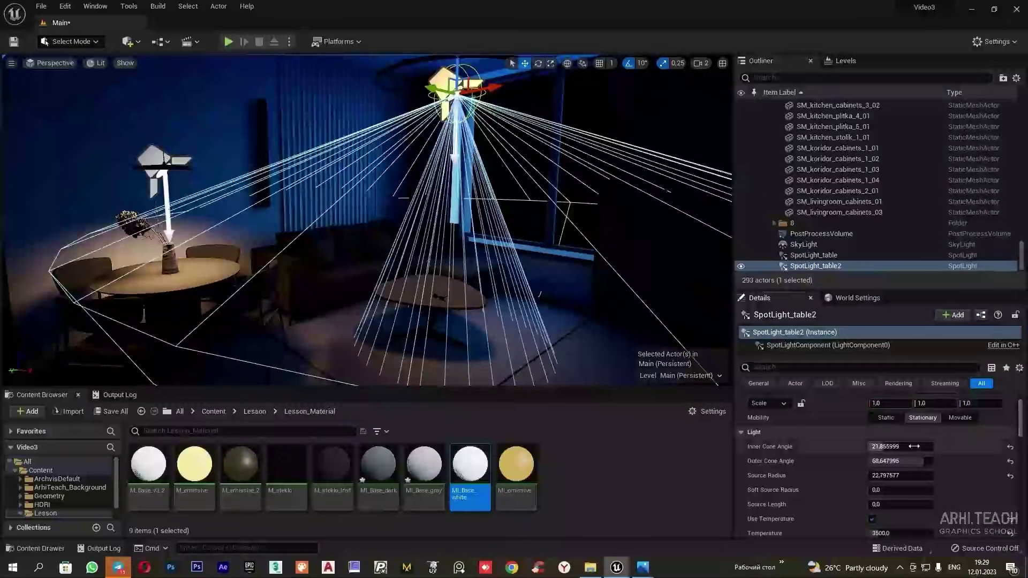
pyautogui.moveTo(899, 446); pyautogui.dragTo(921, 446)
pyautogui.moveTo(912, 461); pyautogui.dragTo(865, 461)
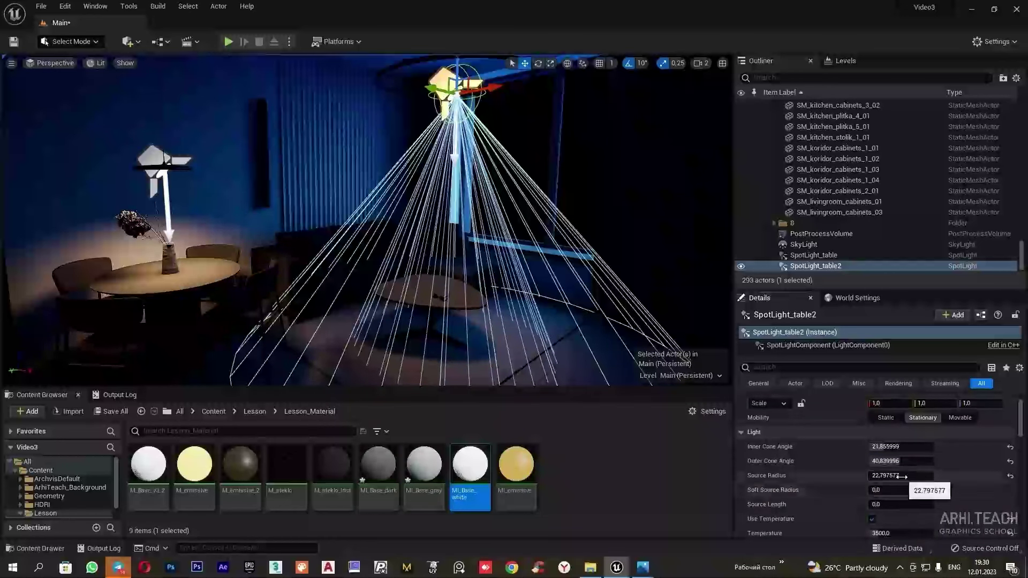
pyautogui.moveTo(899, 476); pyautogui.dragTo(942, 476)
# Set SpotLight_table2's Intensity to 0.6 cd and enlarge its Attenuation Radius.
pyautogui.scroll(-2, 960, 484)
pyautogui.scroll(-6, 953, 480)
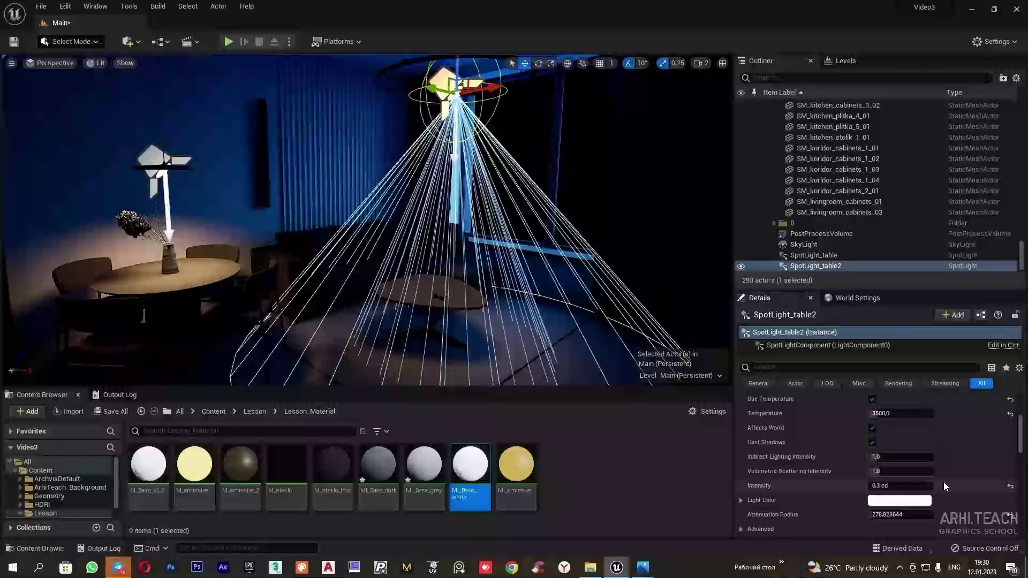
pyautogui.click(898, 486)
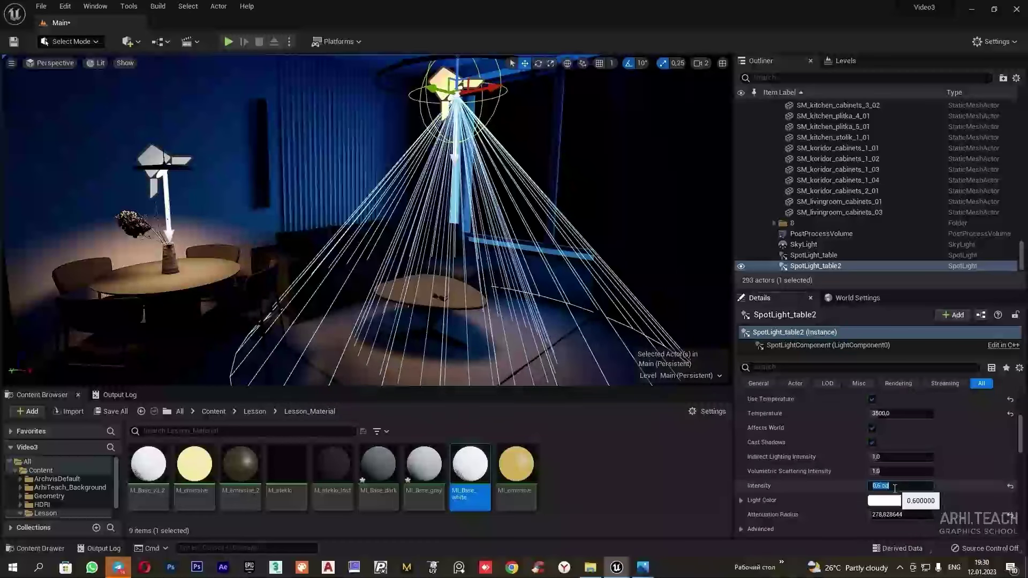
pyautogui.moveTo(899, 514); pyautogui.dragTo(921, 514)
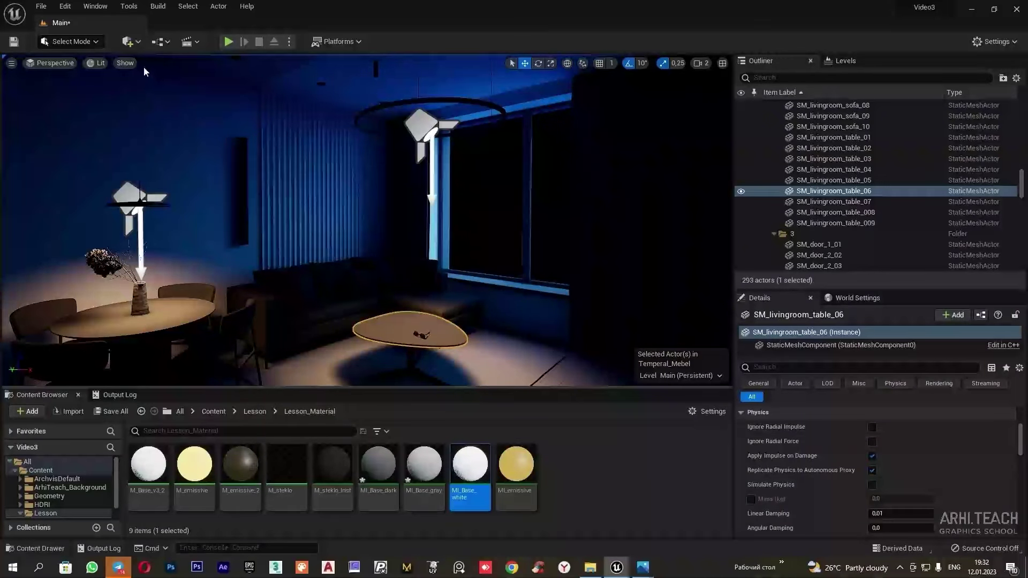
# Add a Point Light and move it into the living room, directly above the coffee table.
pyautogui.click(140, 42)
pyautogui.moveTo(180, 164)
pyautogui.click(276, 181)
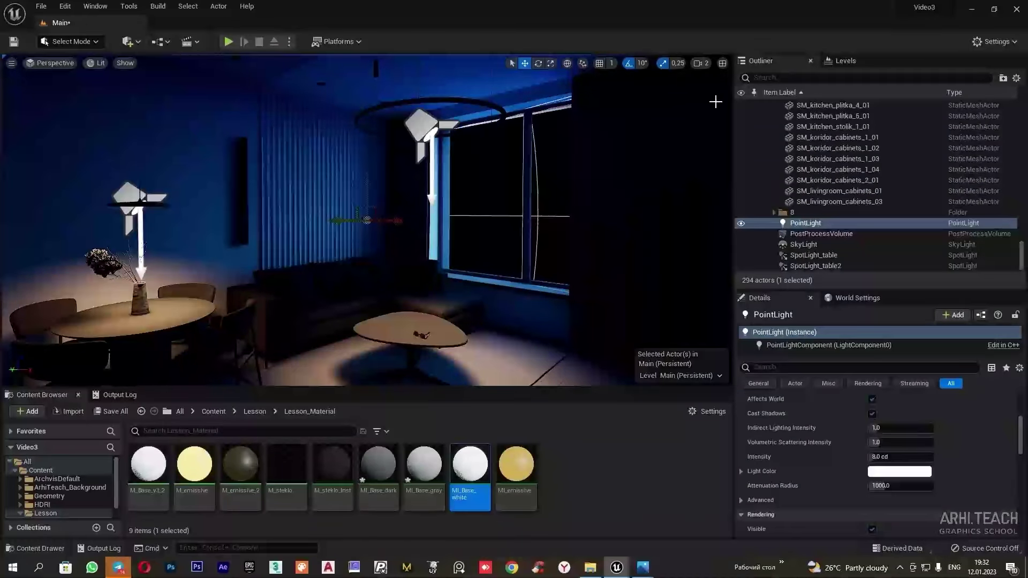
pyautogui.click(722, 62)
pyautogui.scroll(-4, 428, 225)
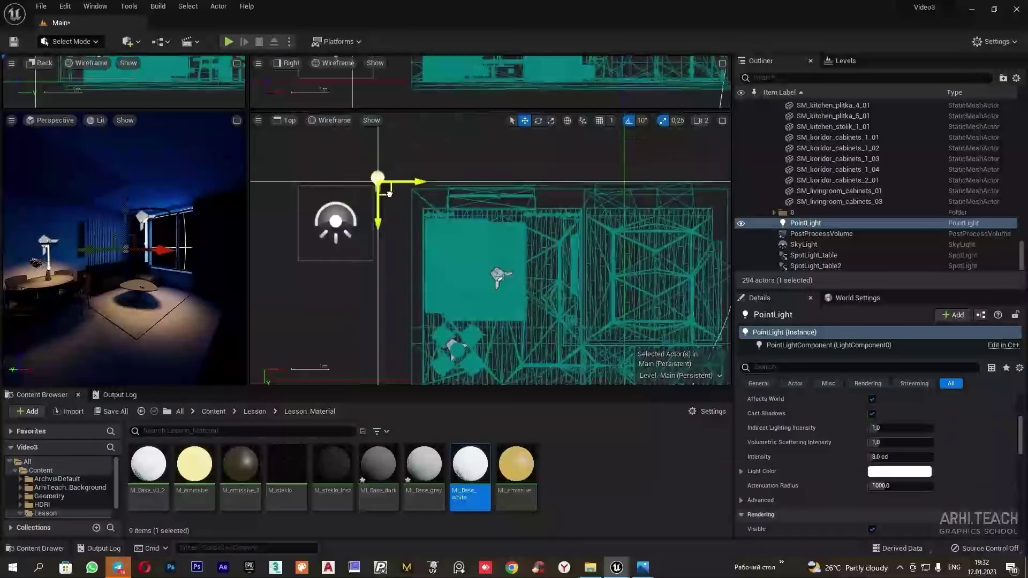
pyautogui.scroll(5, 508, 296)
pyautogui.moveTo(389, 193); pyautogui.dragTo(500, 276)
pyautogui.click(237, 120)
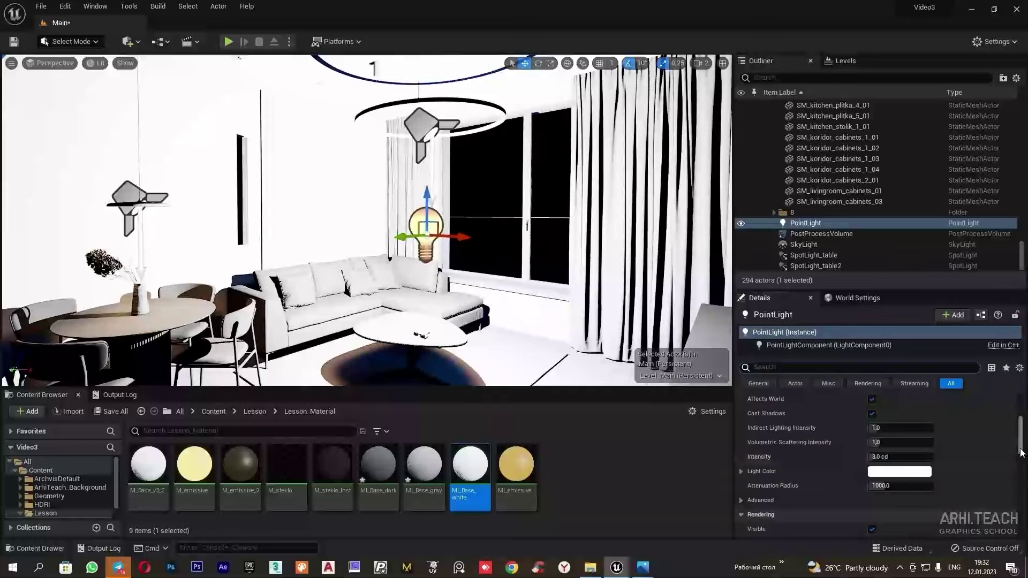
# Set the PointLight's Intensity to 0.03 cd.
pyautogui.moveTo(1022, 453); pyautogui.dragTo(1022, 472)
pyautogui.scroll(8, 968, 473)
pyautogui.moveTo(891, 457); pyautogui.dragTo(880, 457)
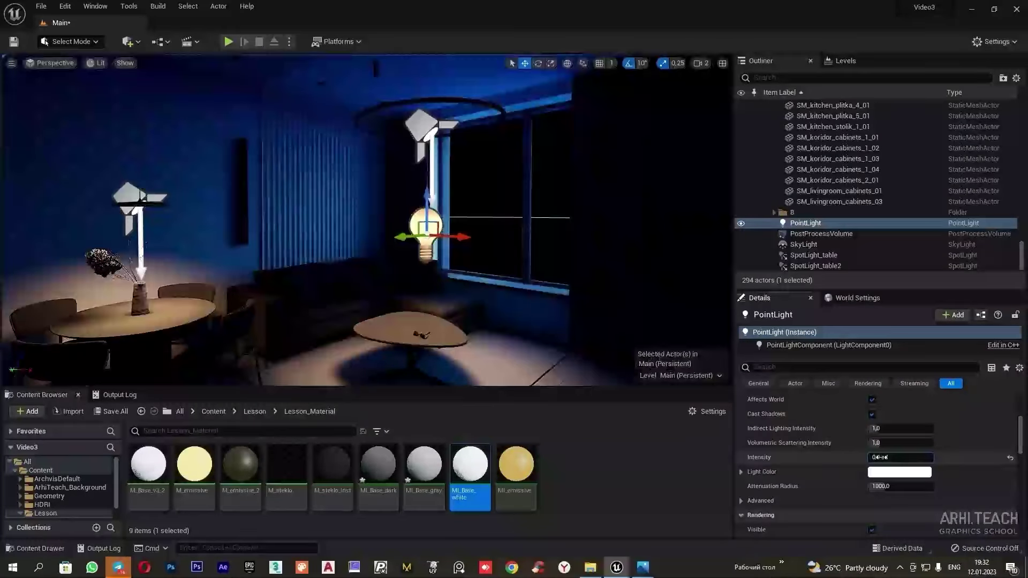
pyautogui.write(',03')
pyautogui.press('Return')
# Enable Use Temperature on the PointLight and set its Temperature to a warmer value.
pyautogui.scroll(2, 893, 456)
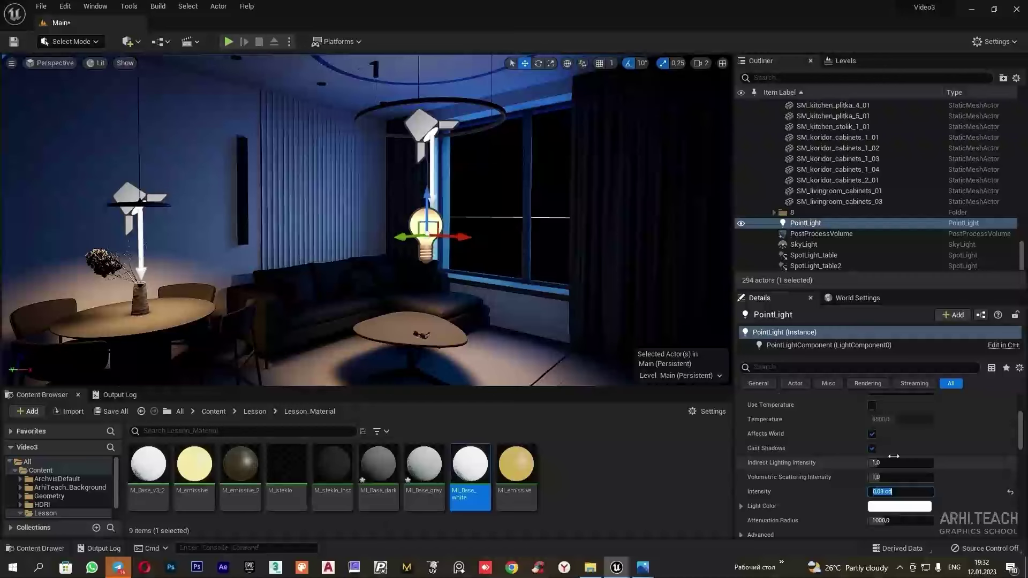
pyautogui.scroll(1, 893, 456)
pyautogui.click(871, 439)
pyautogui.click(885, 453)
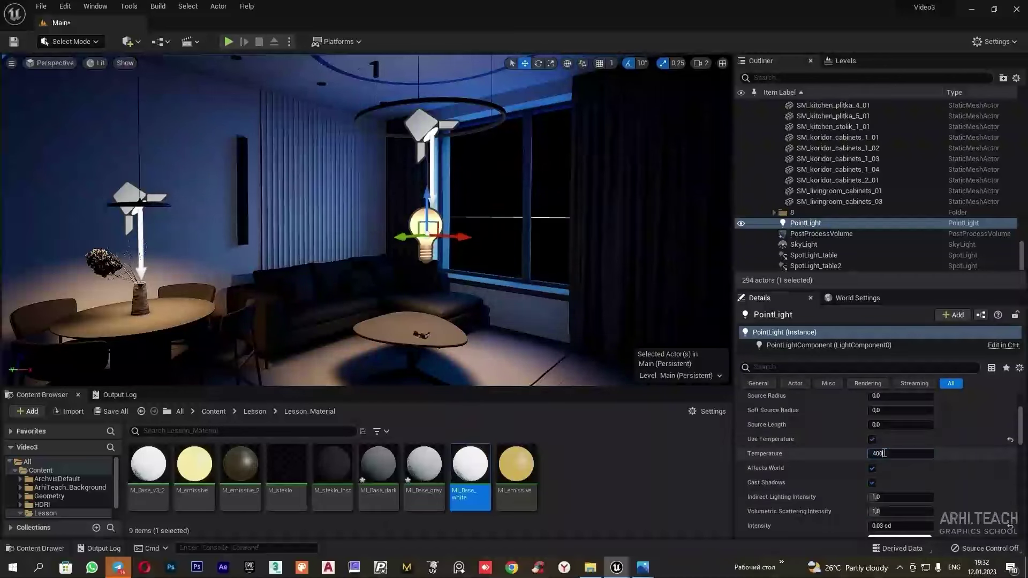
# Set the PointLight's Attenuation Radius to about 408 and its Source Radius to about 59.9.
pyautogui.scroll(-4, 893, 470)
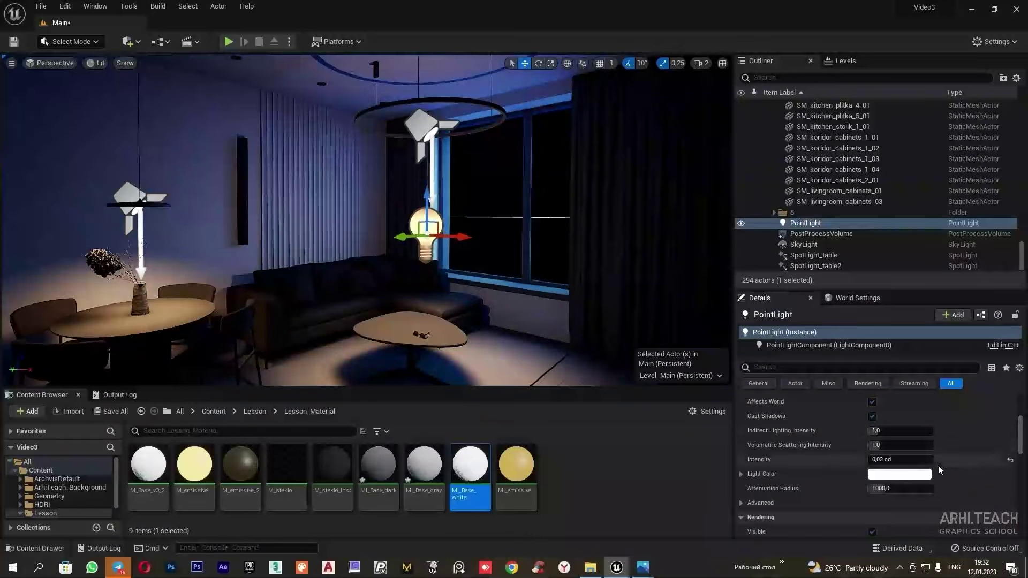
pyautogui.moveTo(890, 487); pyautogui.dragTo(885, 488)
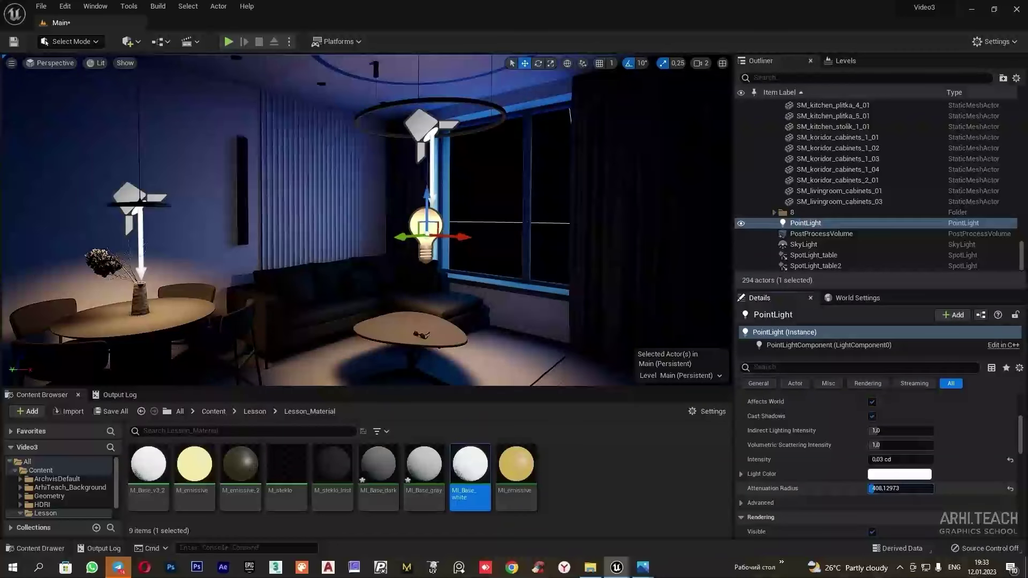
pyautogui.scroll(5, 1020, 428)
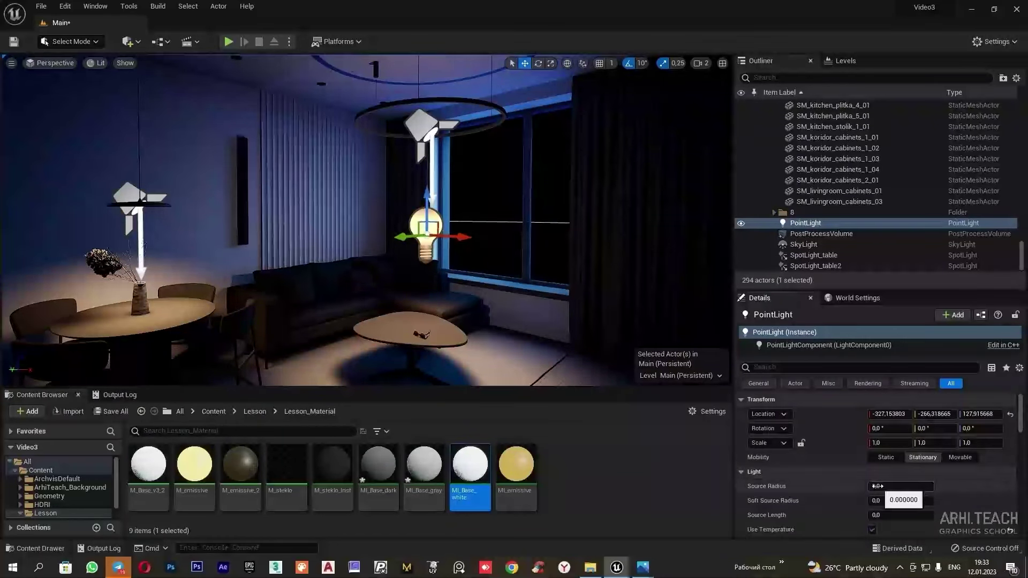
pyautogui.moveTo(900, 486); pyautogui.dragTo(934, 486)
# Enlarge the viewport and add a Rect Light in the kitchen area behind the round table.
pyautogui.moveTo(530, 388); pyautogui.dragTo(535, 455)
pyautogui.moveTo(557, 372); pyautogui.dragTo(492, 377, button='right')
pyautogui.press('w')
pyautogui.press('s')
pyautogui.click(134, 42)
pyautogui.moveTo(172, 167)
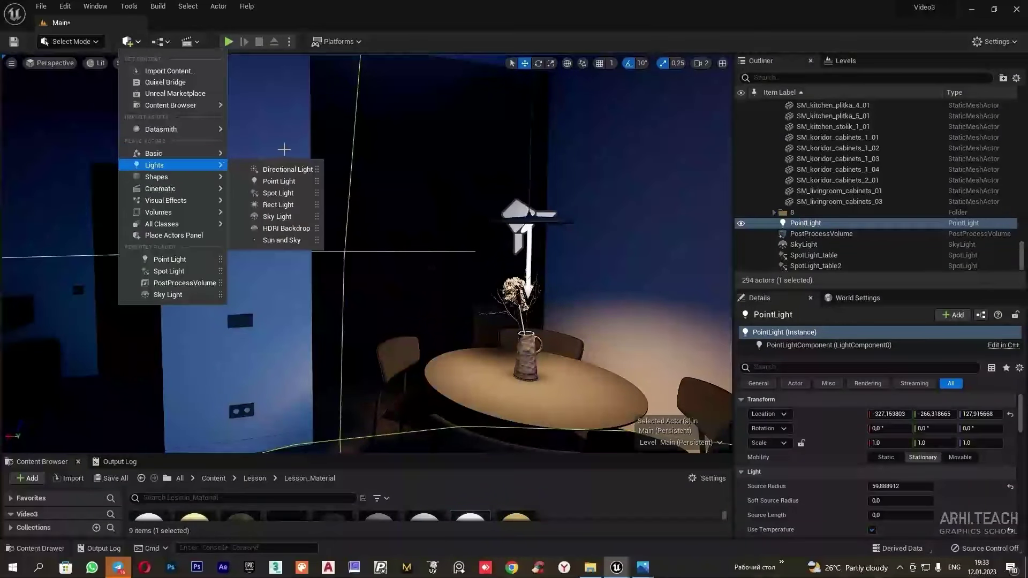
pyautogui.click(278, 204)
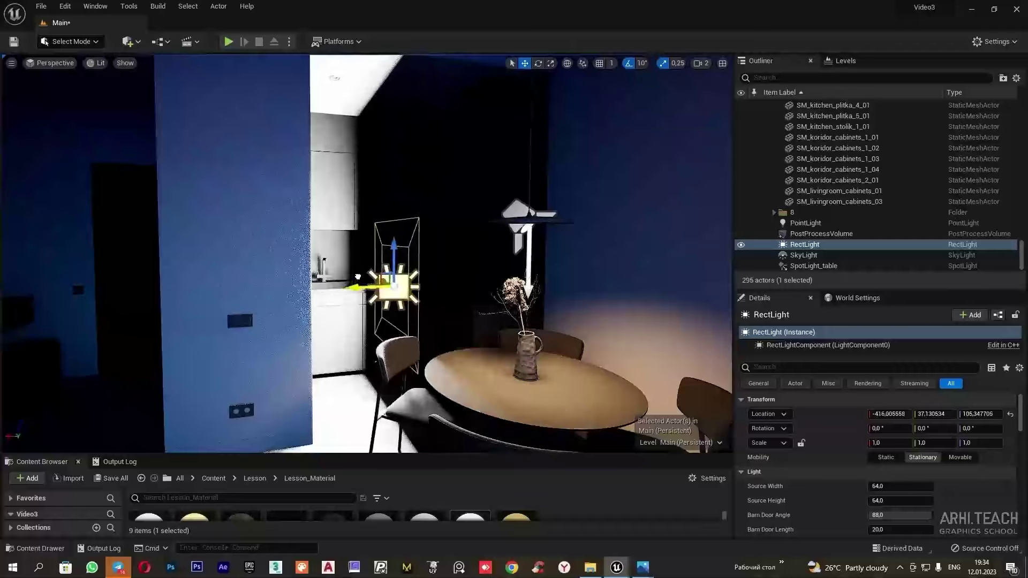
# Rotate the RectLight to 180, -90, 180 degrees so it points down, and move it towards the kitchen's upper cabinets.
pyautogui.press('e')
pyautogui.moveTo(355, 257); pyautogui.dragTo(393, 228)
pyautogui.press('w')
pyautogui.moveTo(384, 278); pyautogui.dragTo(388, 245)
pyautogui.press('e')
pyautogui.moveTo(362, 208); pyautogui.dragTo(321, 225)
pyautogui.click(527, 68)
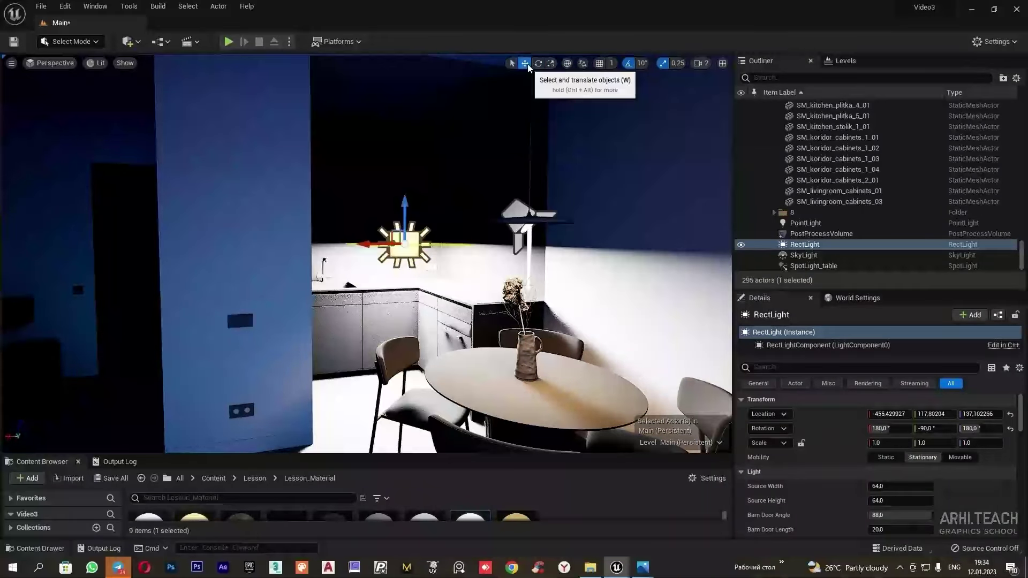
# Set the RectLight's Source Width to 2 and Source Height to 200.
pyautogui.press('f')
pyautogui.click(893, 486)
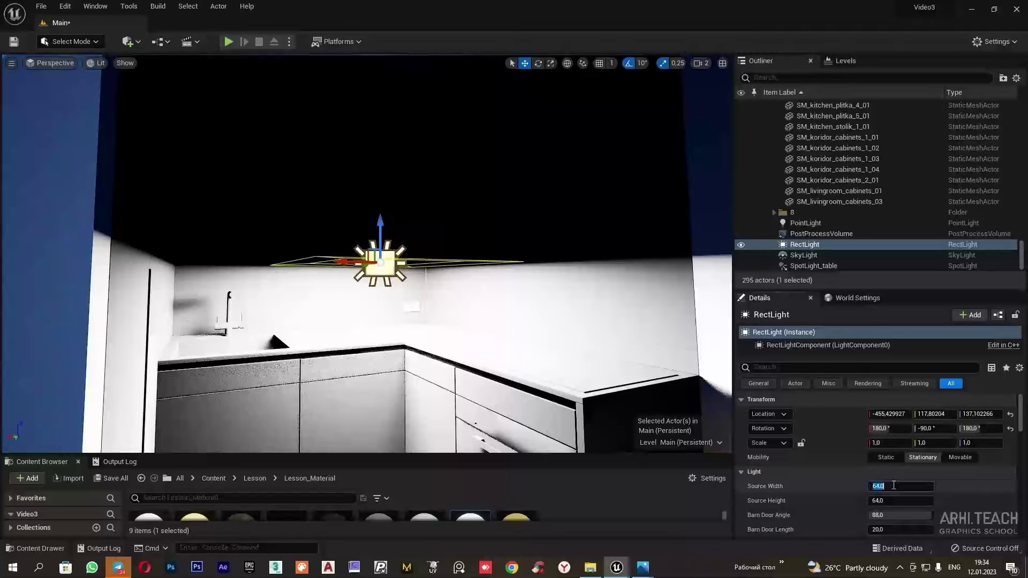
pyautogui.write('2')
pyautogui.press('Return')
pyautogui.click(887, 503)
pyautogui.write('200')
pyautogui.press('Return')
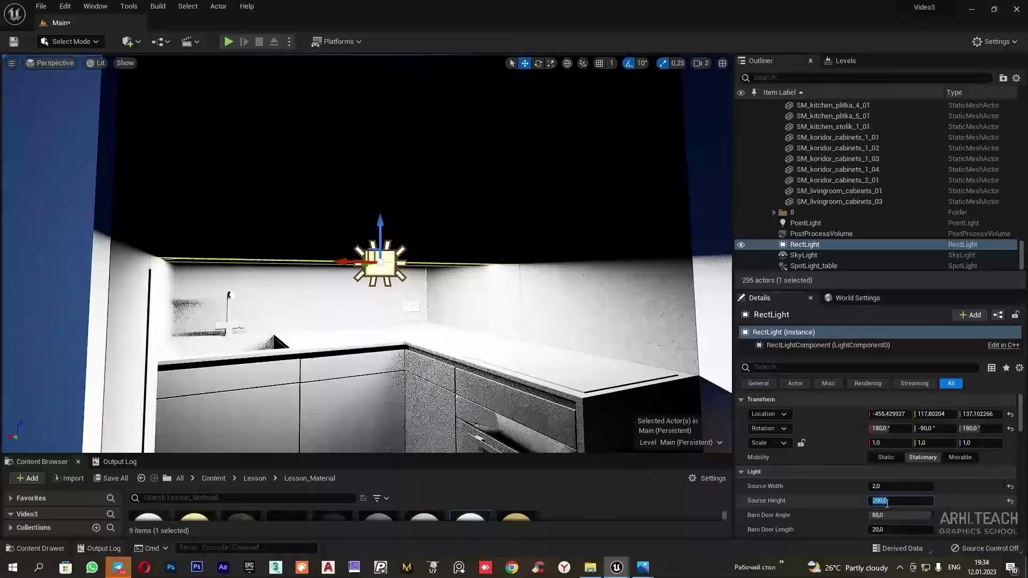
# Move the RectLight up and back under the kitchen's upper cabinets, to about Y 194.9 and Z 152.5.
pyautogui.moveTo(385, 241); pyautogui.dragTo(386, 212, button='right')
pyautogui.moveTo(379, 198); pyautogui.dragTo(294, 176)
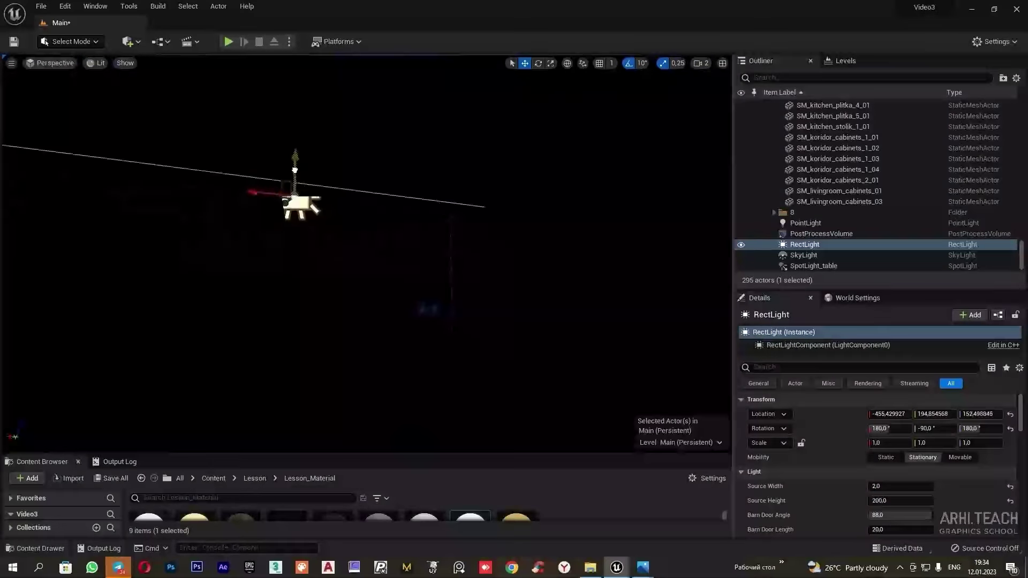
pyautogui.moveTo(336, 225); pyautogui.dragTo(302, 235, button='right')
# Set the RectLight's Barn Door Angle to about 54.16 and Barn Door Length to about 4.71.
pyautogui.scroll(-1, 899, 471)
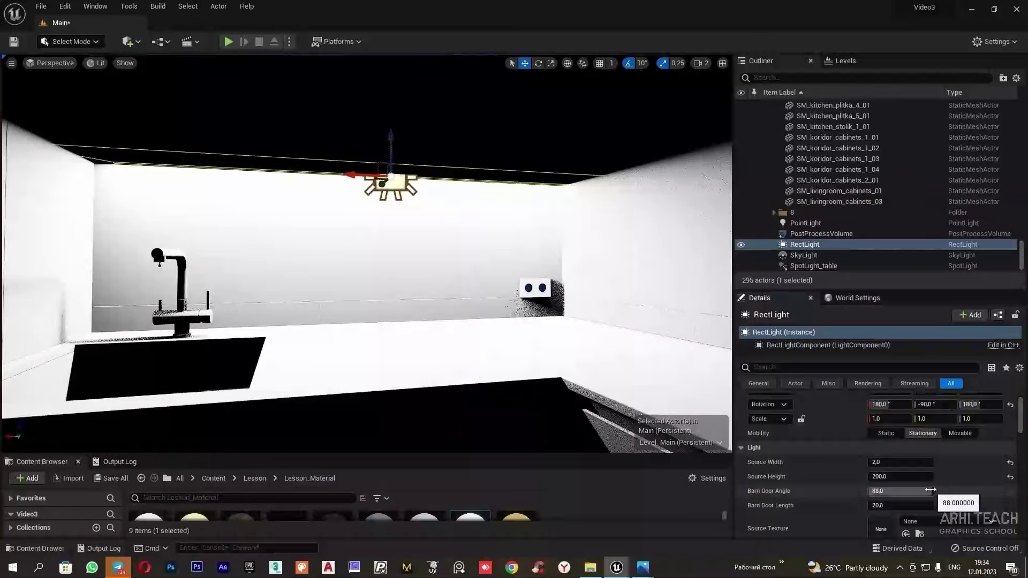
pyautogui.moveTo(931, 491); pyautogui.dragTo(905, 491)
pyautogui.moveTo(902, 506); pyautogui.dragTo(928, 501)
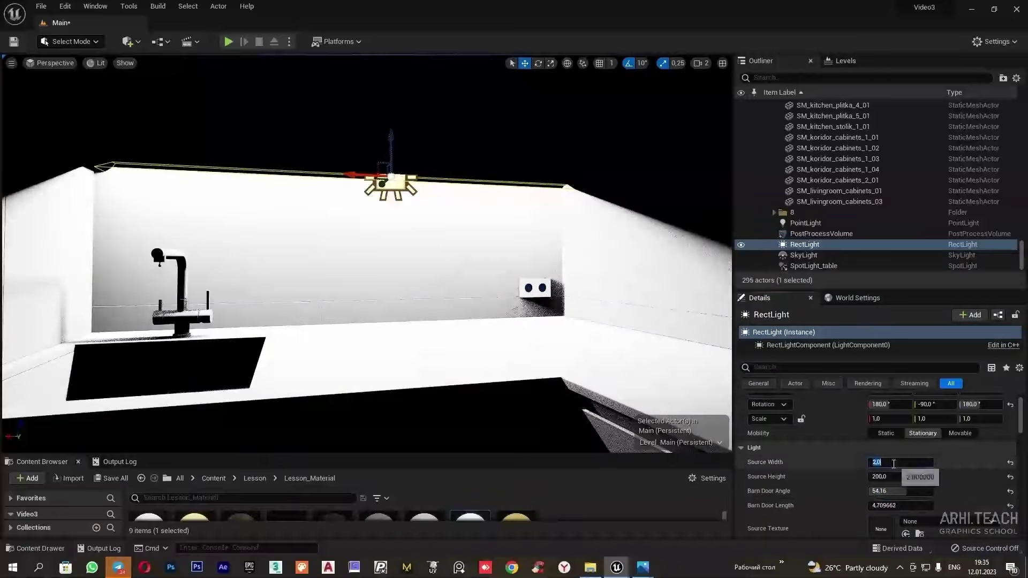
# Set the RectLight's Source Width to 3, Barn Door Angle to about 44.8 and Barn Door Length to about 0.99.
pyautogui.write('3')
pyautogui.press('Return')
pyautogui.moveTo(343, 225)
pyautogui.mouseDown(button='right')
pyautogui.moveTo(300, 230)
pyautogui.moveTo(343, 214)
pyautogui.mouseUp(button='right')
pyautogui.moveTo(308, 209); pyautogui.dragTo(314, 207)
pyautogui.moveTo(427, 273); pyautogui.dragTo(420, 292, button='right')
pyautogui.moveTo(895, 491); pyautogui.dragTo(878, 505)
pyautogui.moveTo(375, 257)
pyautogui.mouseDown(button='right')
pyautogui.moveTo(460, 295)
pyautogui.moveTo(364, 261)
pyautogui.mouseUp(button='right')
pyautogui.moveTo(401, 233); pyautogui.dragTo(395, 232, button='right')
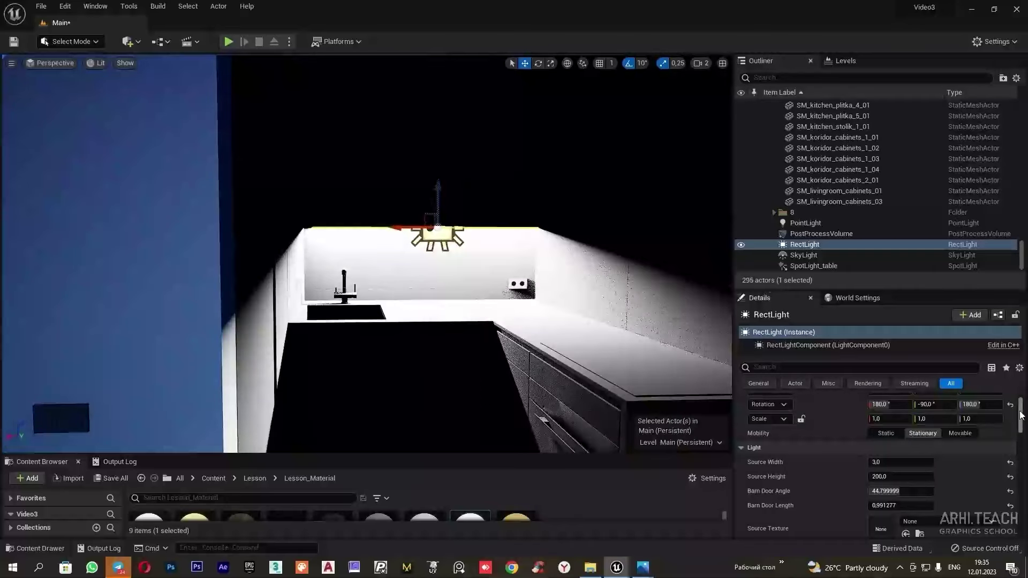
# Enable Use Temperature on the RectLight and set its Temperature to 4000.
pyautogui.scroll(-3, 1019, 414)
pyautogui.click(871, 478)
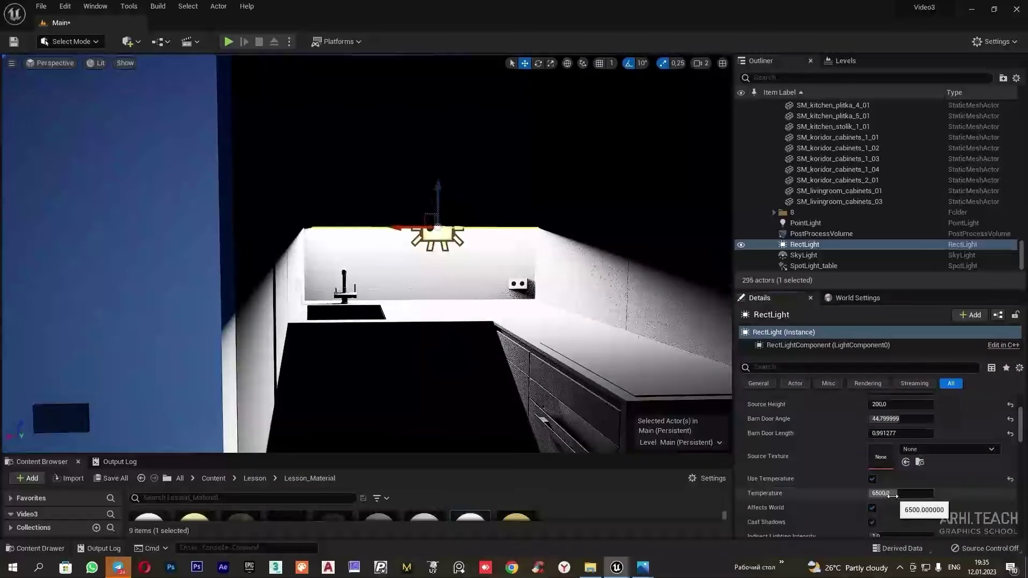
pyautogui.click(892, 494)
pyautogui.moveTo(1021, 425); pyautogui.dragTo(1021, 427)
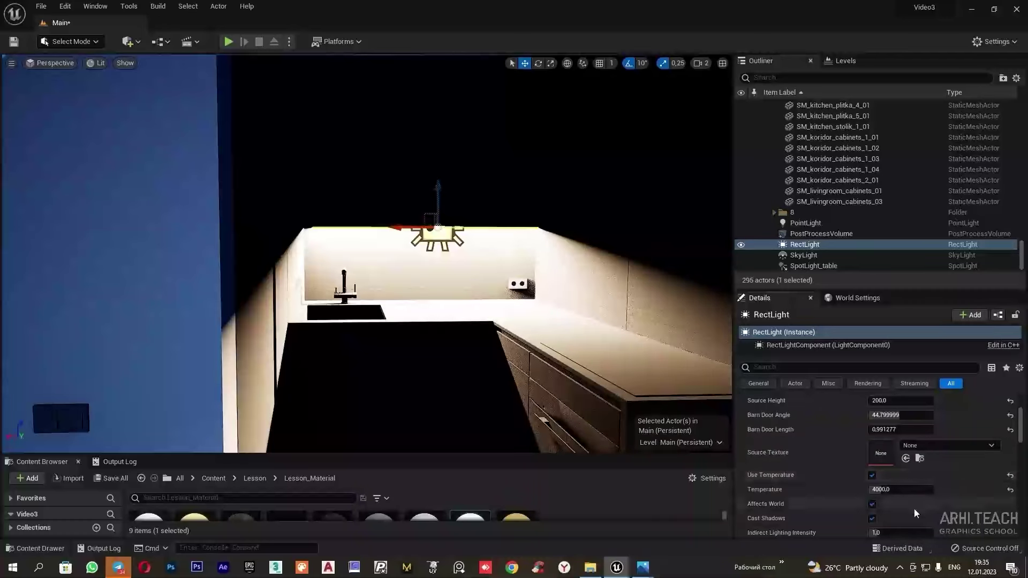
# Try an Indirect Lighting Intensity of 0.1 on the RectLight.
pyautogui.click(882, 533)
pyautogui.write('0.1')
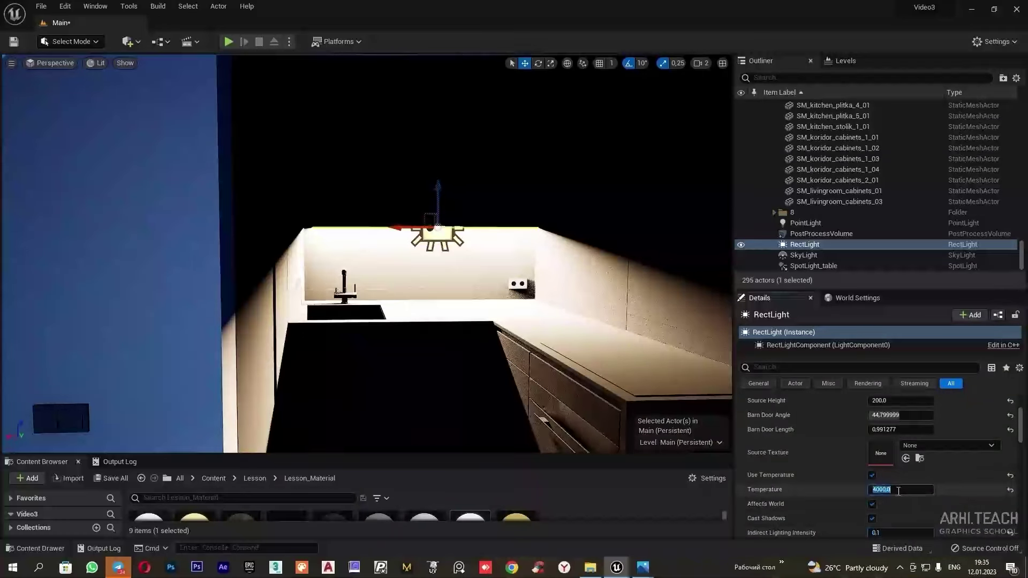
pyautogui.scroll(-2, 910, 482)
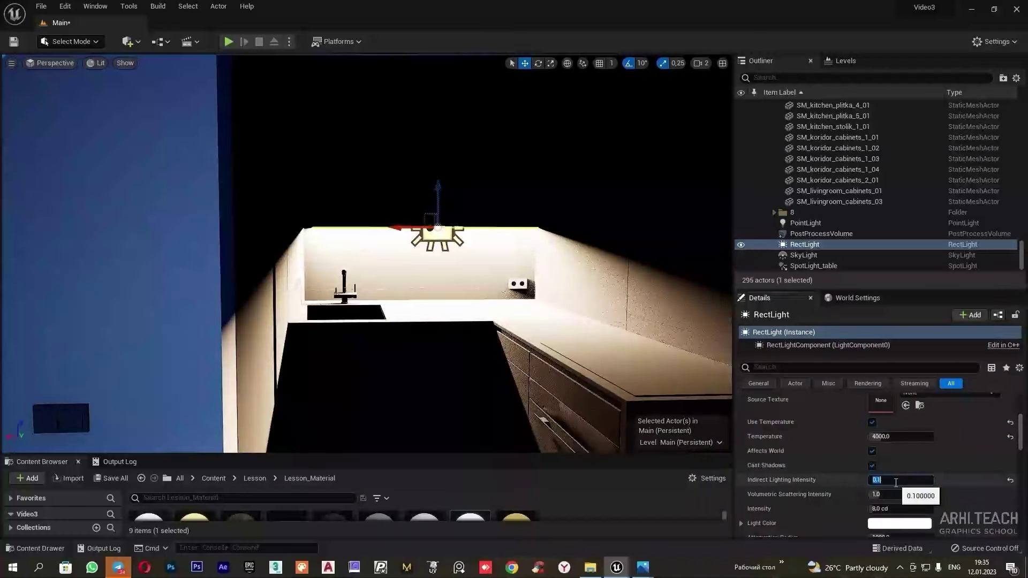
# Lower the RectLight's Intensity to 0.1 cd.
pyautogui.click(888, 510)
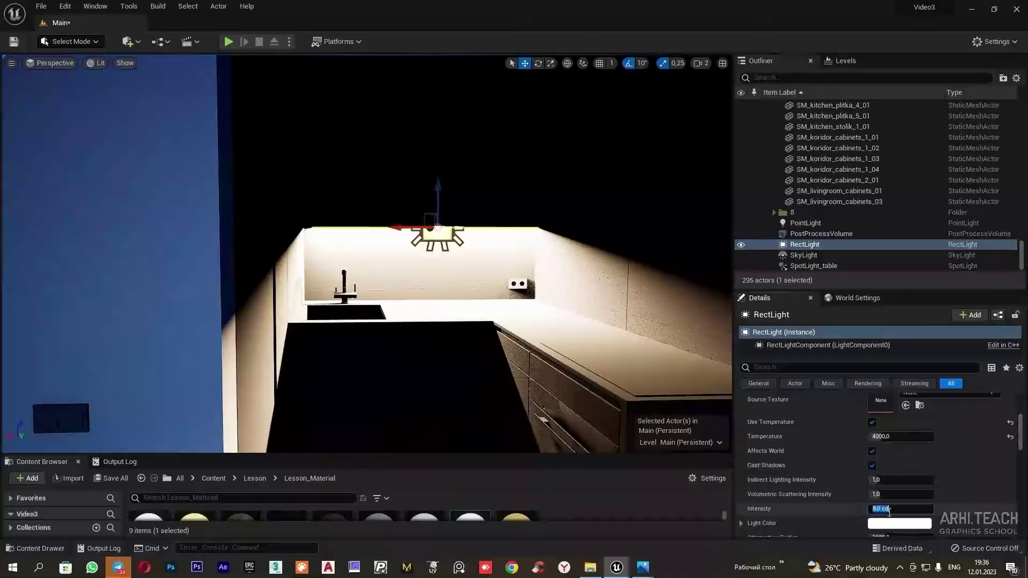
pyautogui.press('Return')
pyautogui.moveTo(872, 511); pyautogui.dragTo(851, 512)
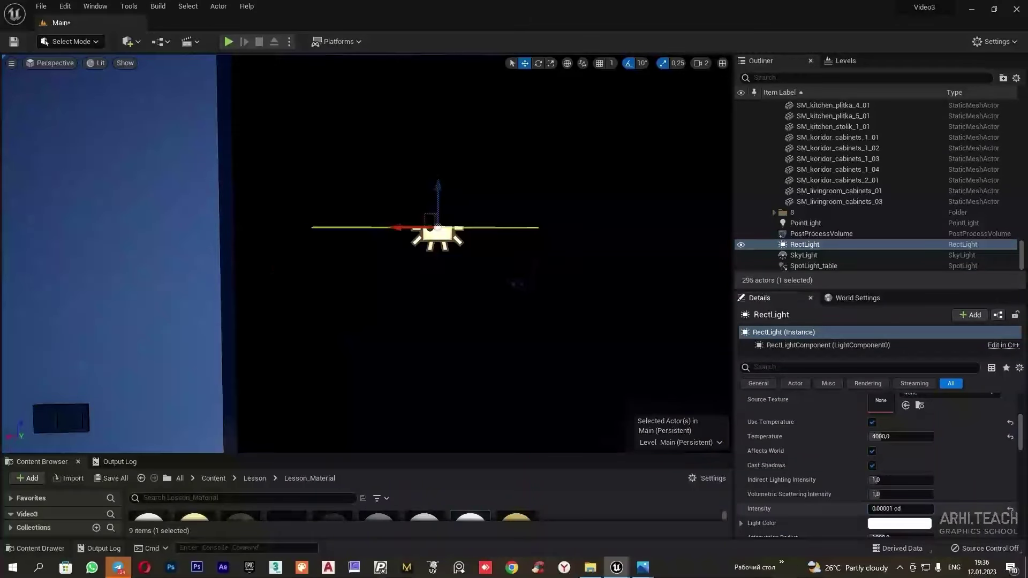
pyautogui.write('5')
pyautogui.press('Return')
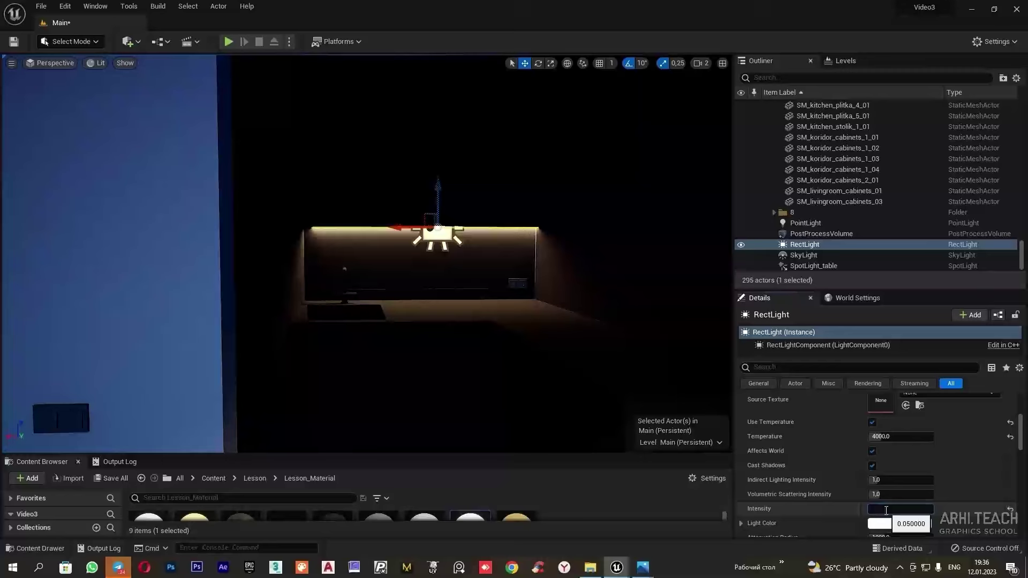
pyautogui.write('0.1')
pyautogui.press('Return')
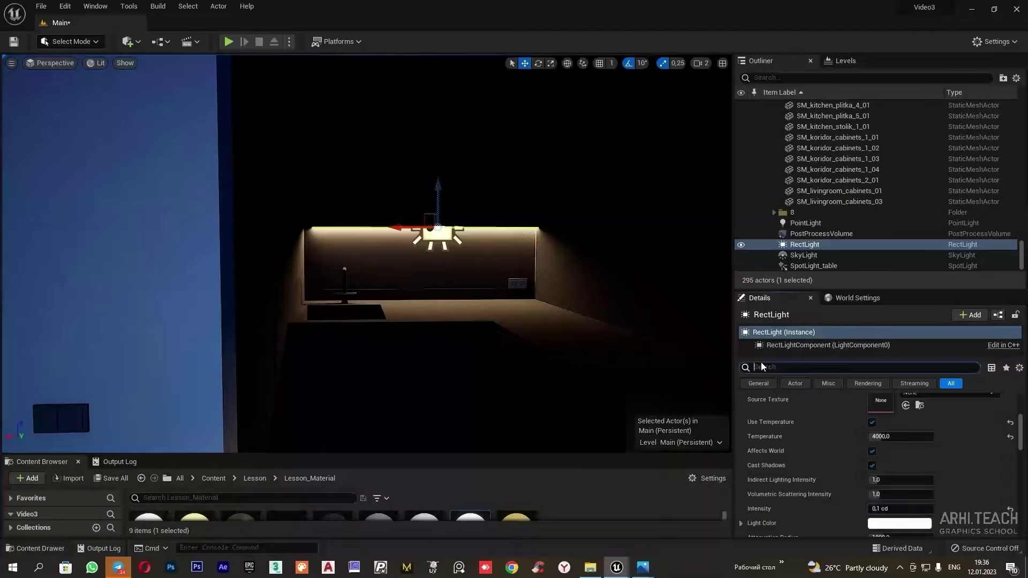
# Filter the RectLight's properties for "ray tr" and set the ray tracing Samples Per Pixel to 8.
pyautogui.write('ray tr')
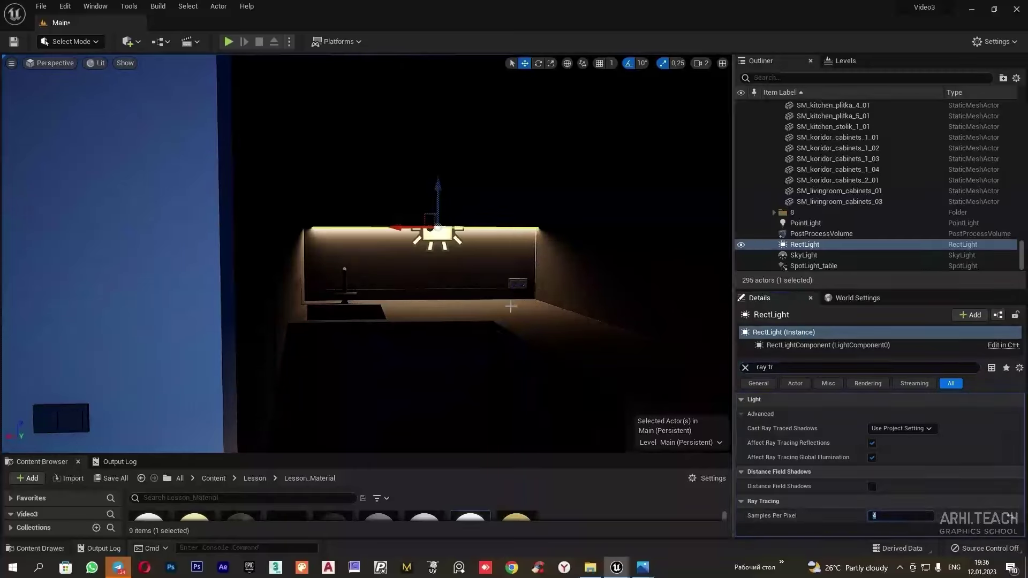
pyautogui.write('8')
pyautogui.moveTo(457, 316); pyautogui.dragTo(436, 371, button='right')
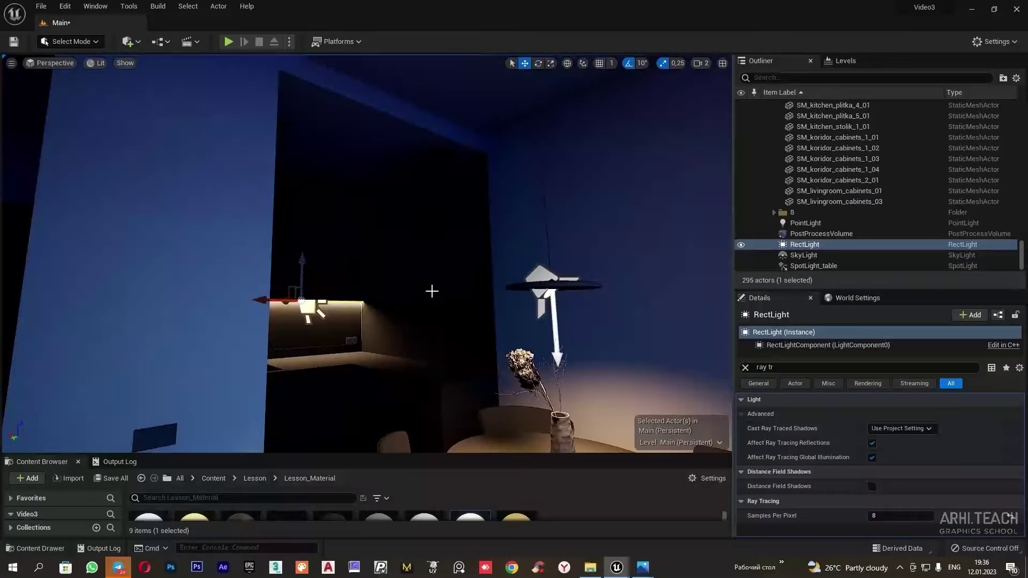
# Add a Spot Light near the kitchen, raise it and rotate it to point straight down.
pyautogui.click(128, 41)
pyautogui.moveTo(160, 164)
pyautogui.click(271, 192)
pyautogui.moveTo(346, 251); pyautogui.dragTo(360, 182)
pyautogui.press('e')
pyautogui.moveTo(359, 220); pyautogui.dragTo(443, 196)
# Using the top view, move the new SpotLight to the kitchen ceiling at about X -472, Y 67.
pyautogui.click(722, 63)
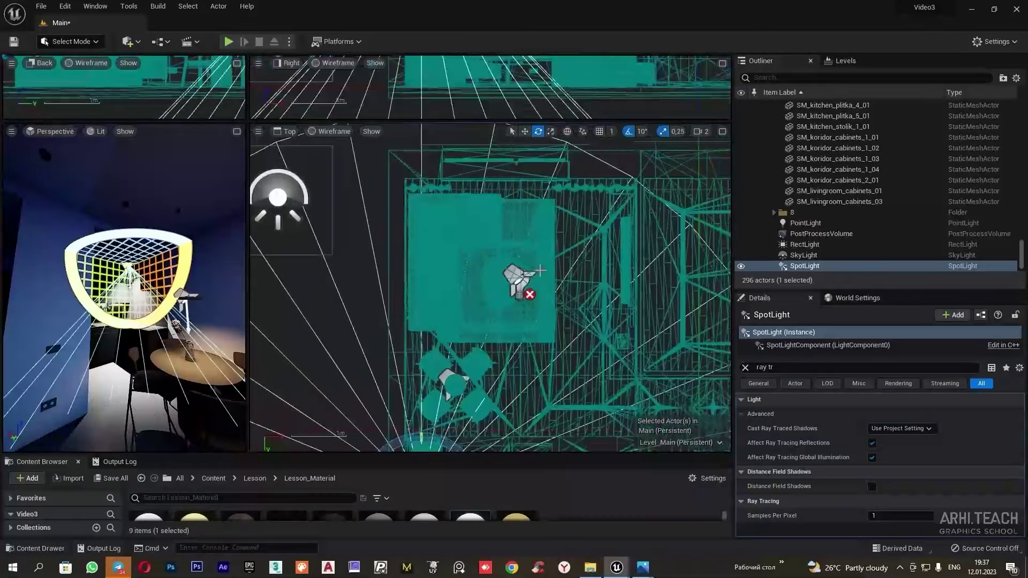
pyautogui.press('w')
pyautogui.scroll(-3, 451, 214)
pyautogui.scroll(5, 448, 374)
pyautogui.moveTo(438, 358)
pyautogui.mouseDown()
pyautogui.moveTo(551, 403)
pyautogui.moveTo(446, 359)
pyautogui.mouseUp()
pyautogui.scroll(3, 459, 357)
pyautogui.scroll(-4, 459, 357)
pyautogui.moveTo(452, 310); pyautogui.dragTo(486, 231)
pyautogui.click(237, 132)
pyautogui.moveTo(384, 278); pyautogui.dragTo(348, 255, button='right')
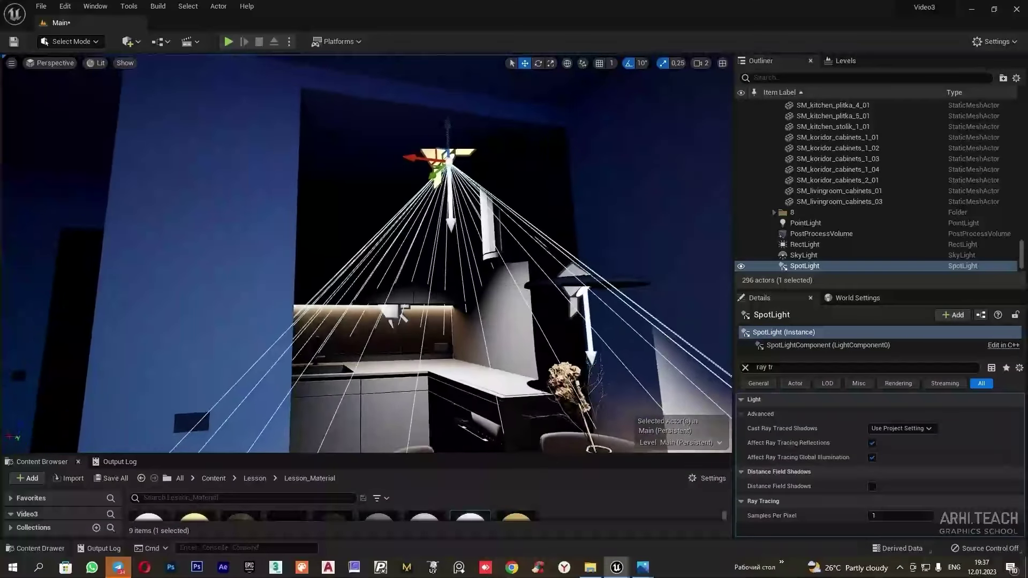
# Clear the property filter and set the SpotLight's Inner Cone Angle to about 9.85 and Outer Cone Angle to about 73.07.
pyautogui.click(745, 367)
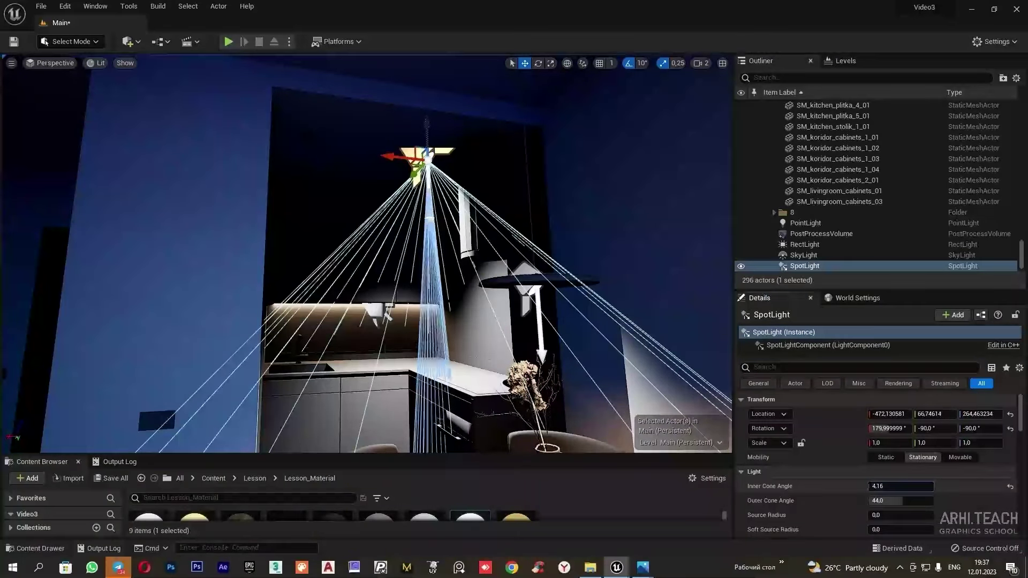
pyautogui.moveTo(871, 486); pyautogui.dragTo(927, 501)
pyautogui.press('s')
pyautogui.moveTo(535, 299); pyautogui.dragTo(565, 317, button='right')
# Set the SpotLight's Intensity to 0.2 cd and enable Use Temperature with a Temperature of 4000.
pyautogui.scroll(-3, 981, 515)
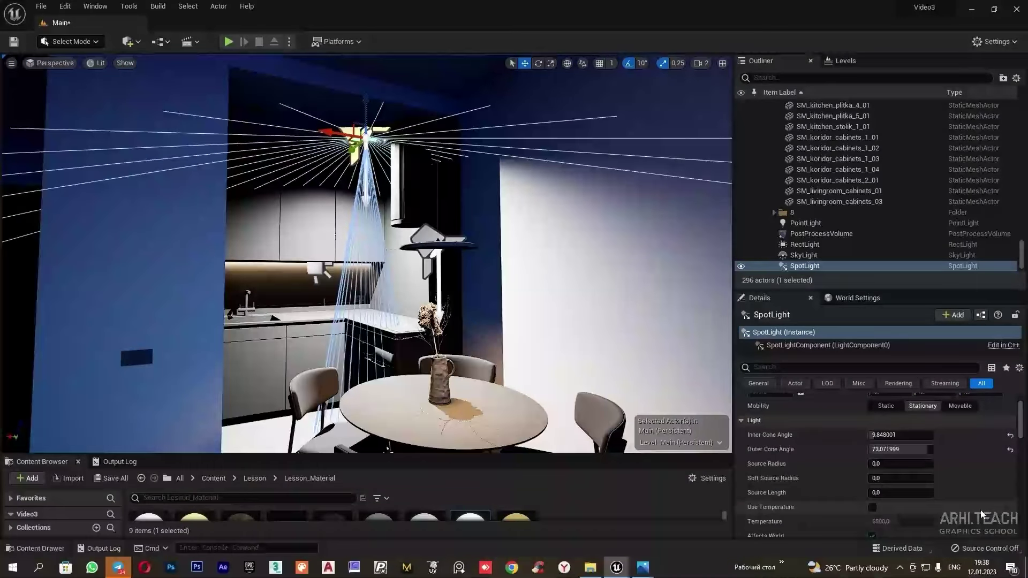
pyautogui.scroll(-4, 982, 515)
pyautogui.click(888, 508)
pyautogui.write('1')
pyautogui.press('Return')
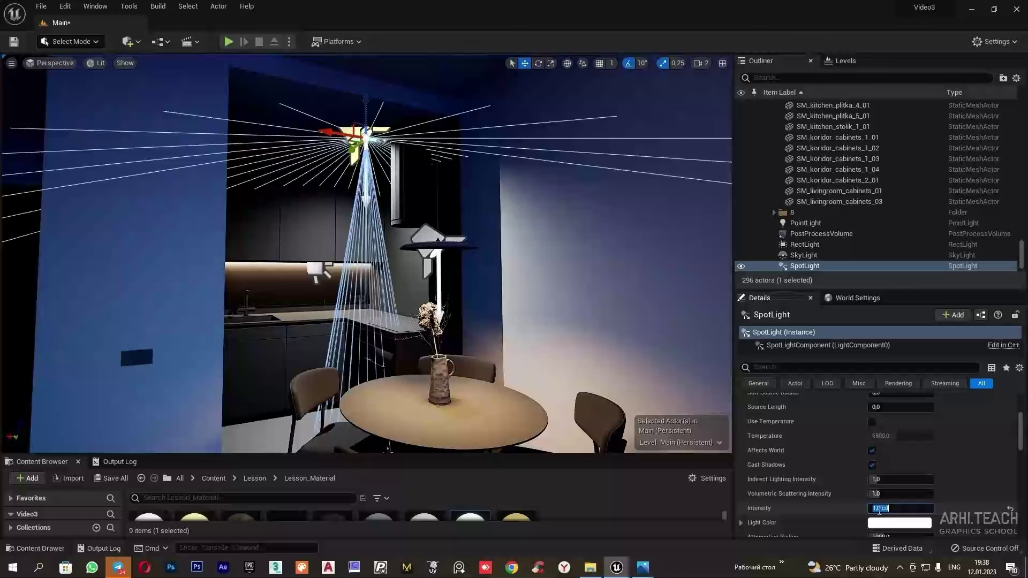
pyautogui.write('0,1')
pyautogui.press('Return')
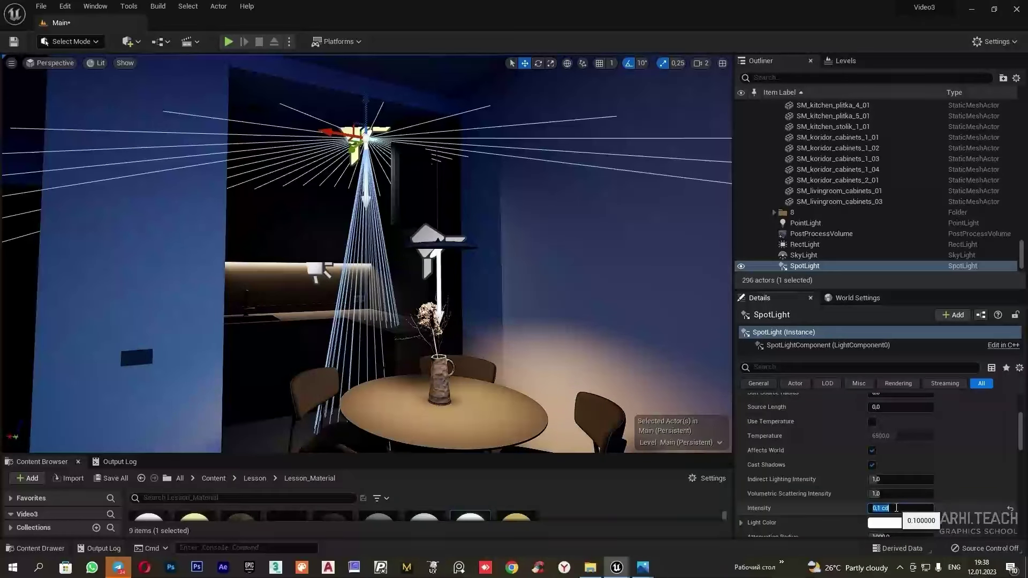
pyautogui.click(890, 435)
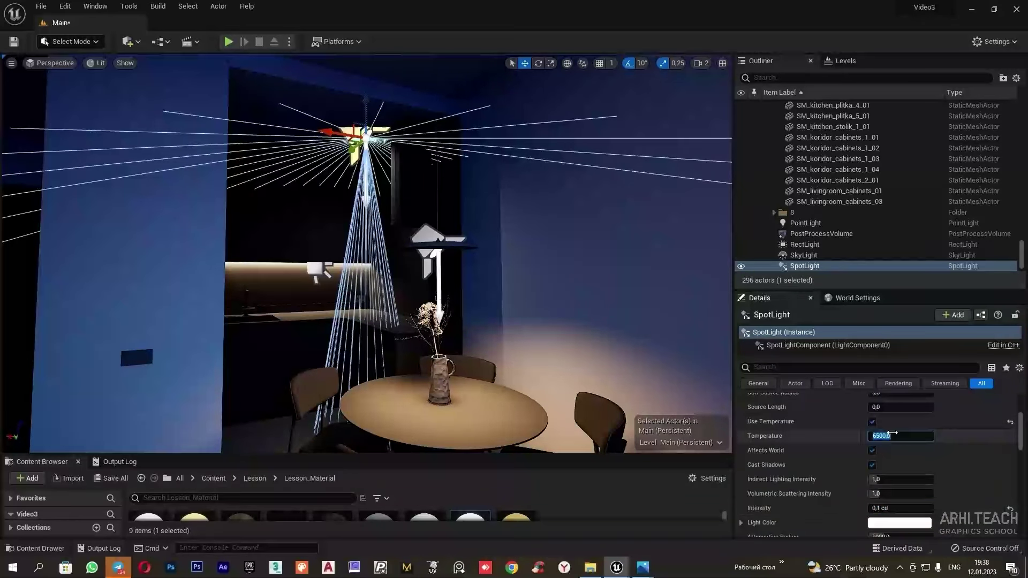
pyautogui.click(879, 507)
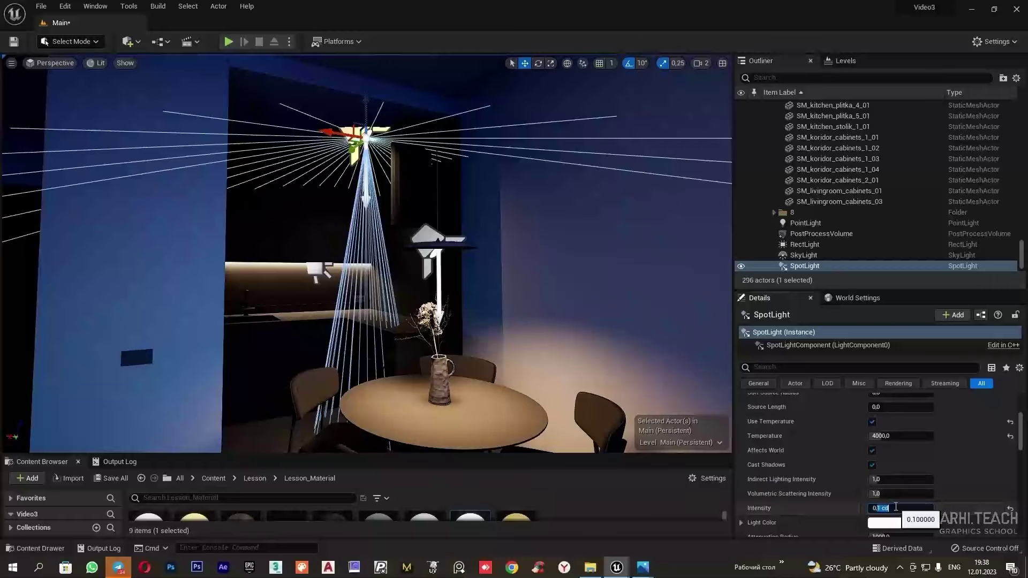
pyautogui.write('2')
pyautogui.press('Return')
# Duplicate the kitchen SpotLight and move the copy along the X axis to about -400.9.
pyautogui.moveTo(462, 258); pyautogui.dragTo(415, 253, button='right')
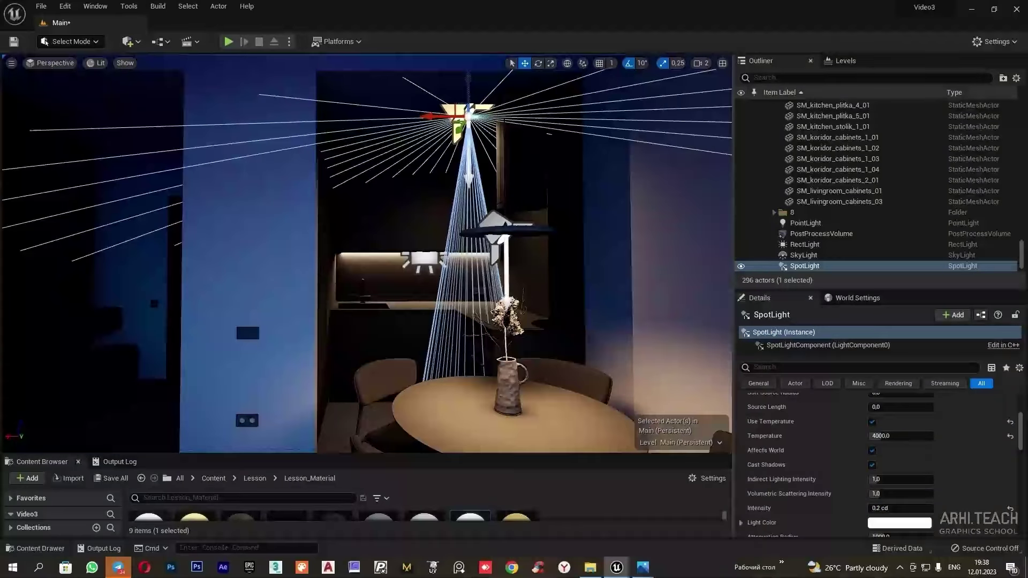
pyautogui.scroll(-1, 812, 261)
pyautogui.hotkey('ctrl', 'd')
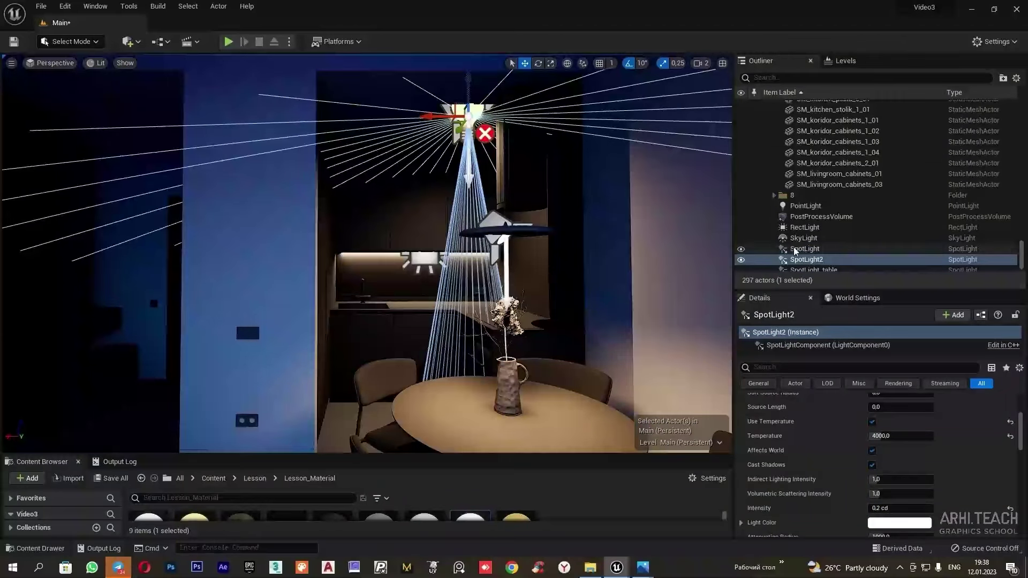
pyautogui.moveTo(444, 116); pyautogui.dragTo(361, 115)
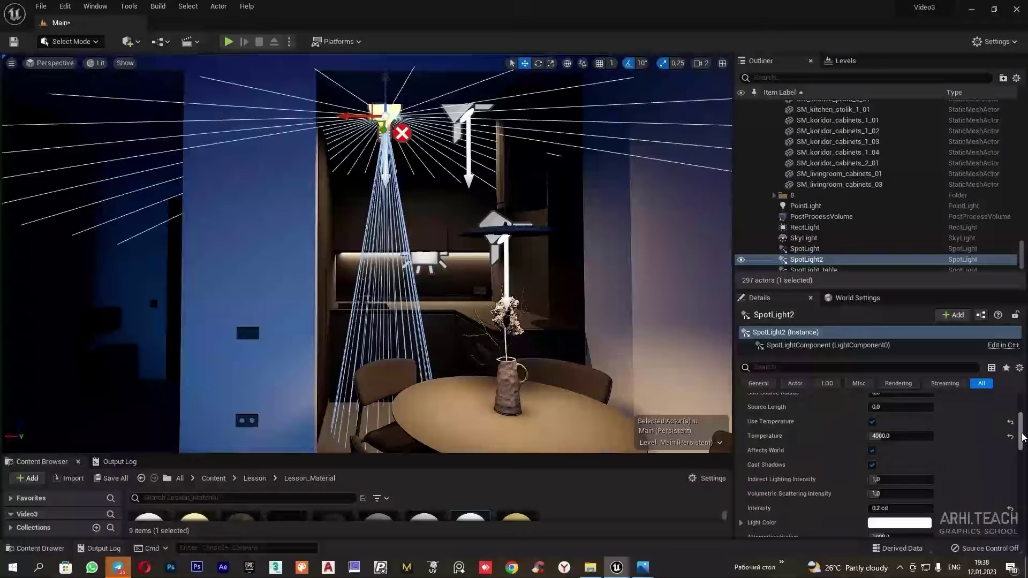
# Set the Mobility of SpotLight2 and SpotLight over the kitchen to Movable.
pyautogui.scroll(5, 947, 477)
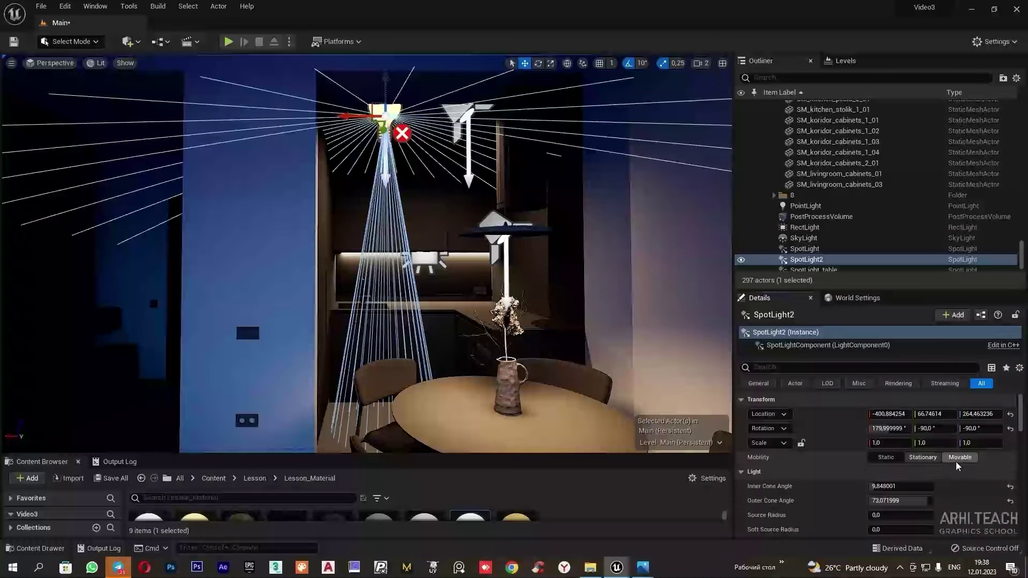
pyautogui.click(805, 248)
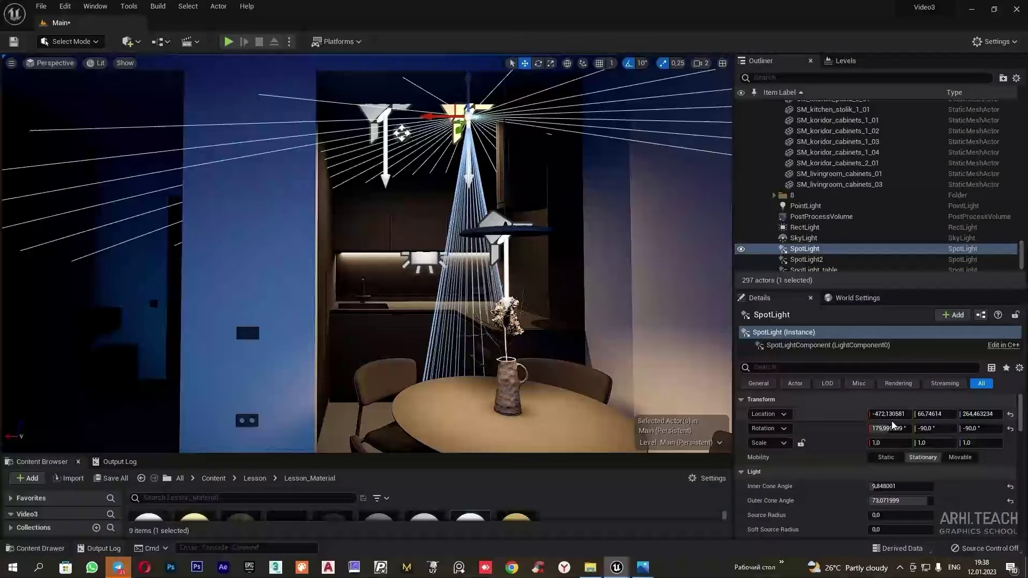
pyautogui.click(961, 458)
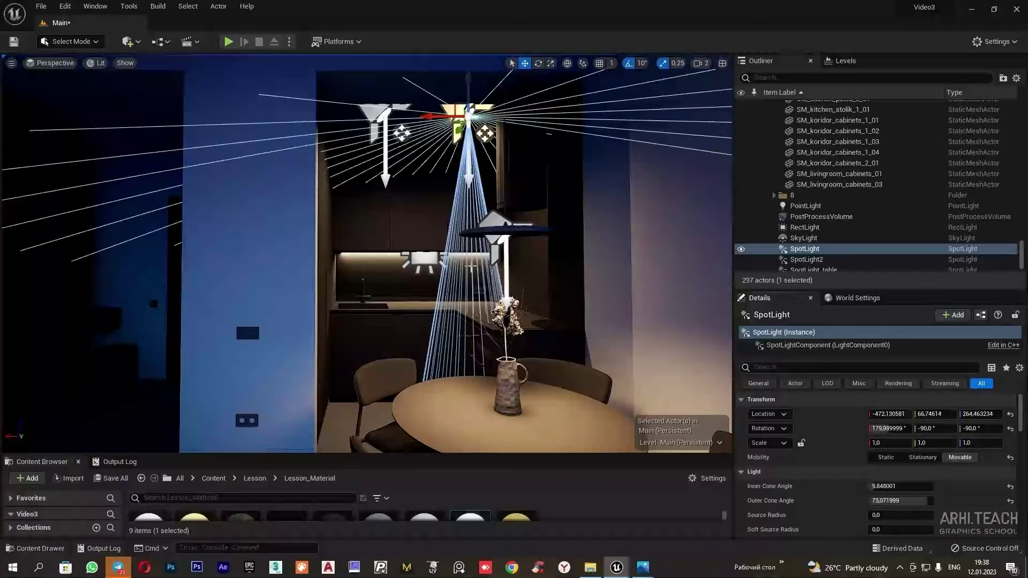
# Set the Mobility of SpotLight_table, the PointLight and SpotLight_table2 to Movable.
pyautogui.moveTo(452, 283); pyautogui.dragTo(610, 284, button='right')
pyautogui.click(368, 271)
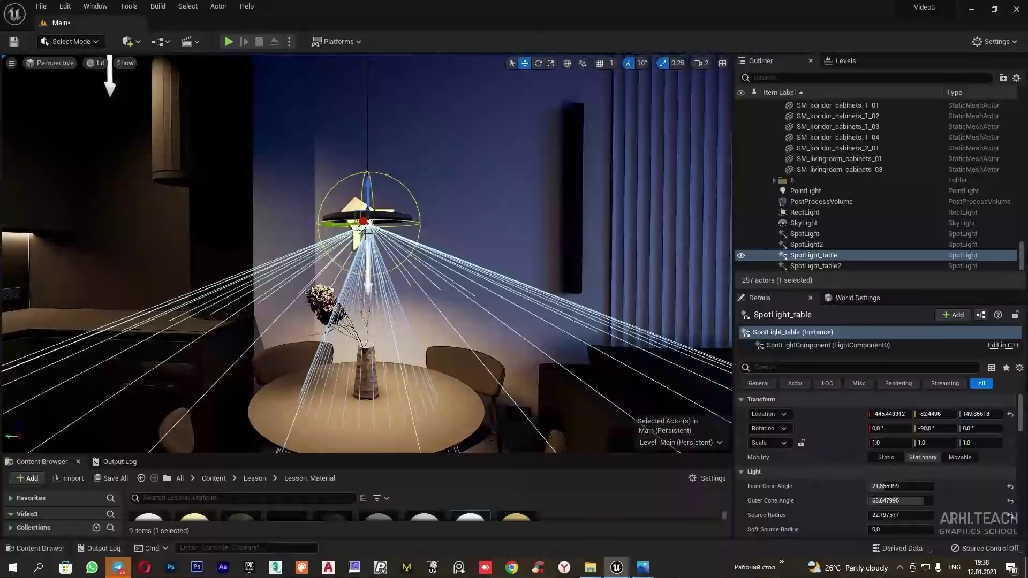
pyautogui.click(966, 460)
pyautogui.moveTo(386, 239); pyautogui.dragTo(543, 241, button='right')
pyautogui.click(395, 319)
pyautogui.click(960, 459)
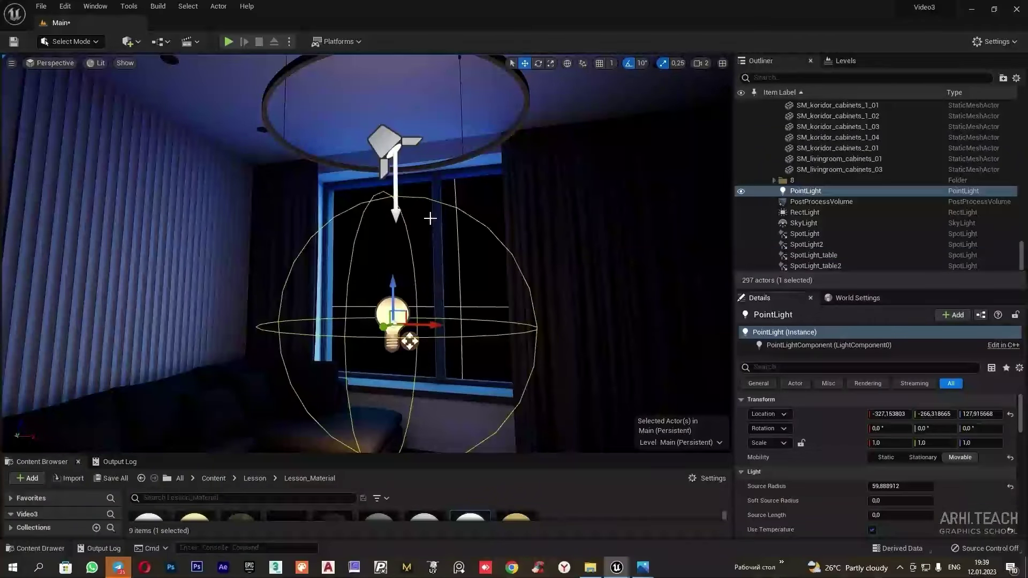
pyautogui.click(389, 144)
pyautogui.click(961, 458)
# Select both kitchen ceiling spot lights together and set their Intensity to 0.1 cd.
pyautogui.moveTo(284, 316); pyautogui.dragTo(177, 314, button='right')
pyautogui.click(284, 316)
pyautogui.moveTo(284, 316); pyautogui.dragTo(230, 313, button='right')
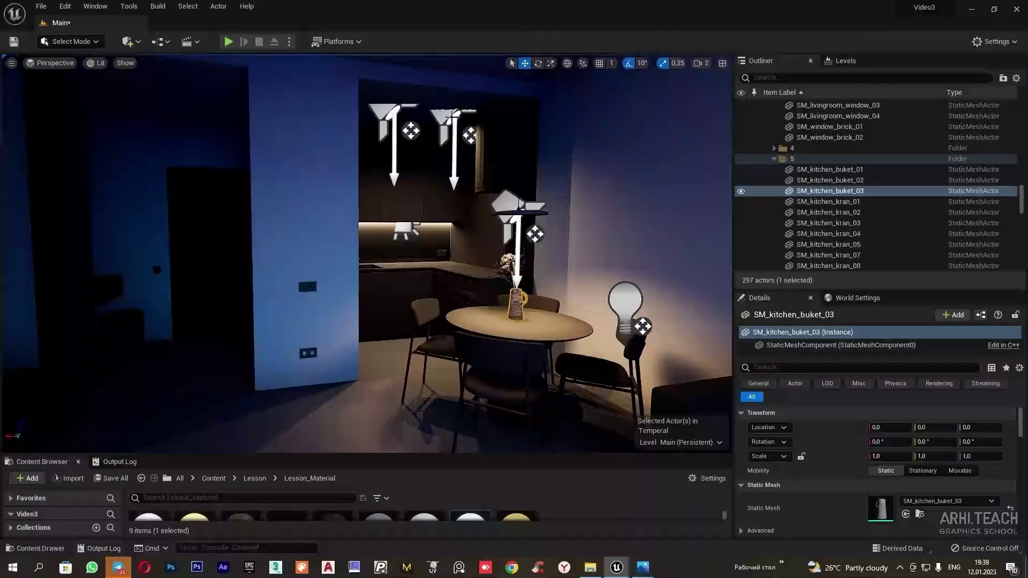
pyautogui.click(452, 117)
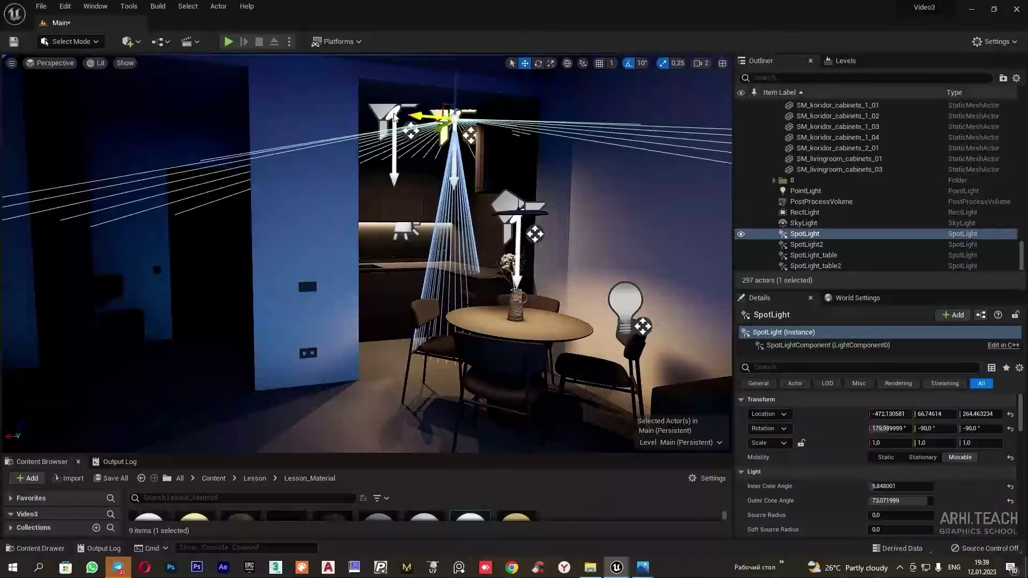
pyautogui.keyDown('ctrl'); pyautogui.click(393, 117); pyautogui.keyUp('ctrl')
pyautogui.scroll(-5, 891, 482)
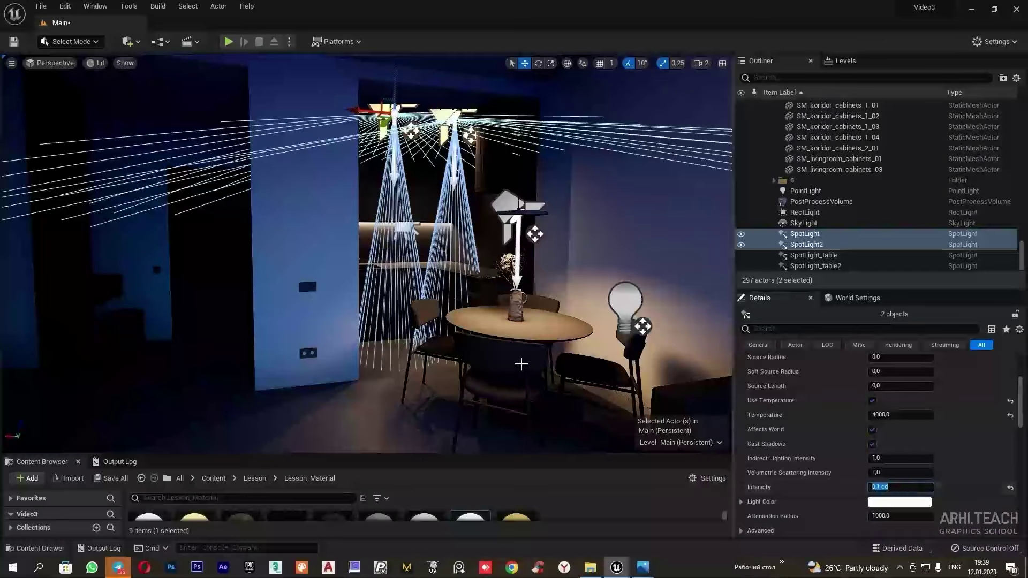
pyautogui.click(527, 374)
# Rename the kitchen SpotLight to SpotLight_kuhnya, copying the _kuhnya suffix, and select SpotLight2.
pyautogui.moveTo(529, 363); pyautogui.dragTo(529, 363, button='right')
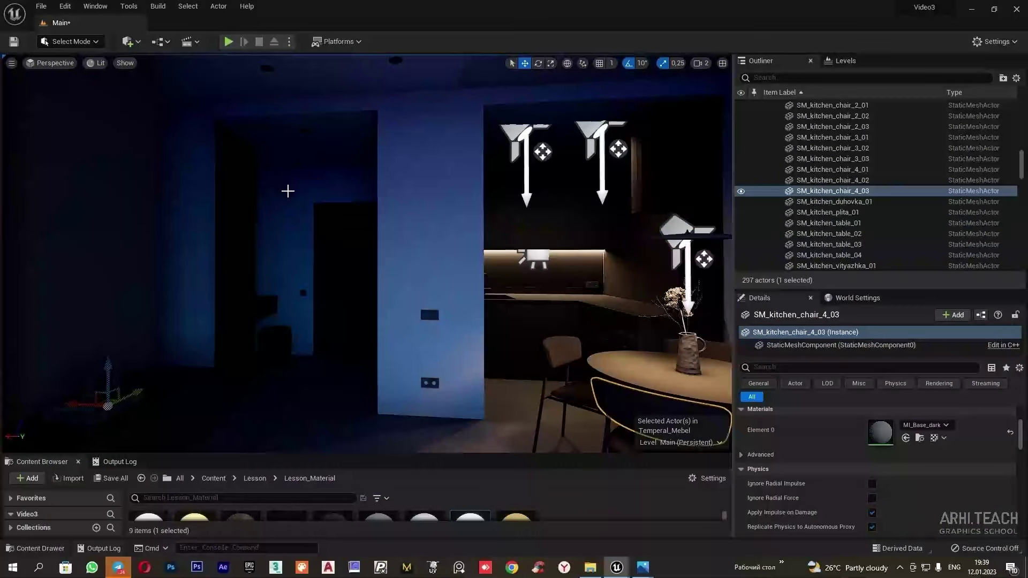
pyautogui.scroll(-5, 878, 227)
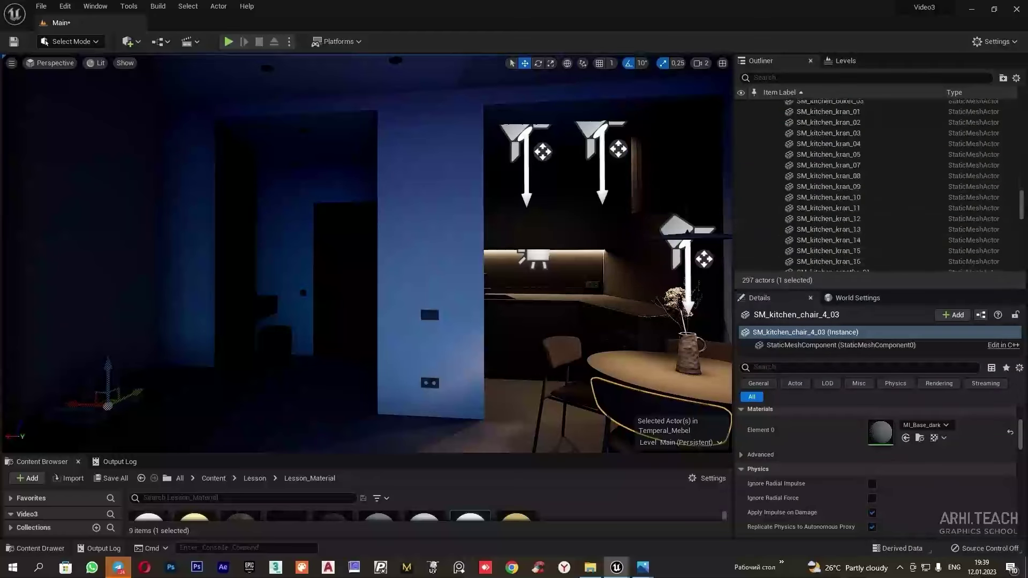
pyautogui.scroll(-5, 856, 236)
pyautogui.click(829, 245)
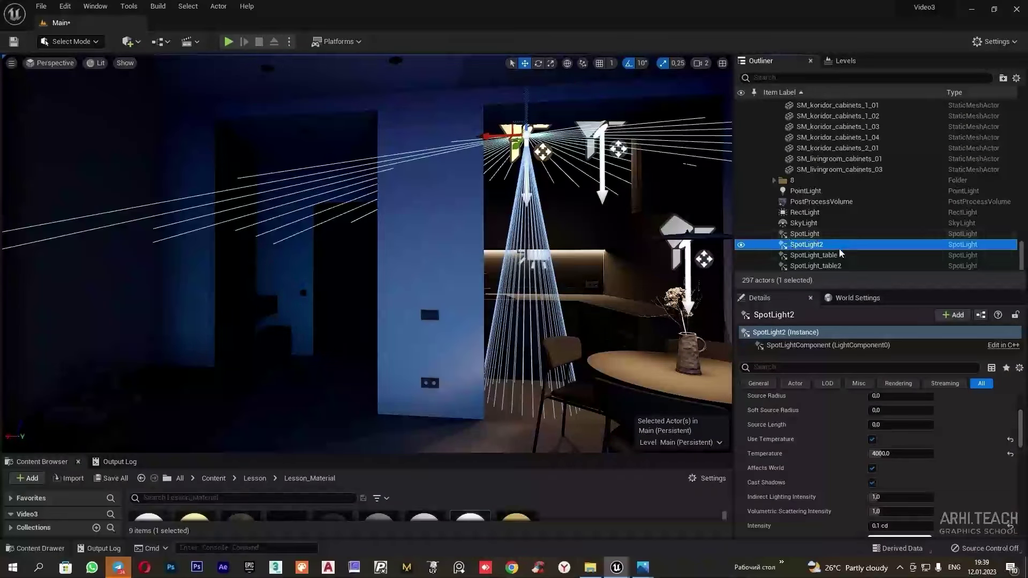
pyautogui.rightClick(818, 235)
pyautogui.moveTo(833, 350)
pyautogui.click(766, 426)
pyautogui.click(827, 235)
pyautogui.write('_kuhnya')
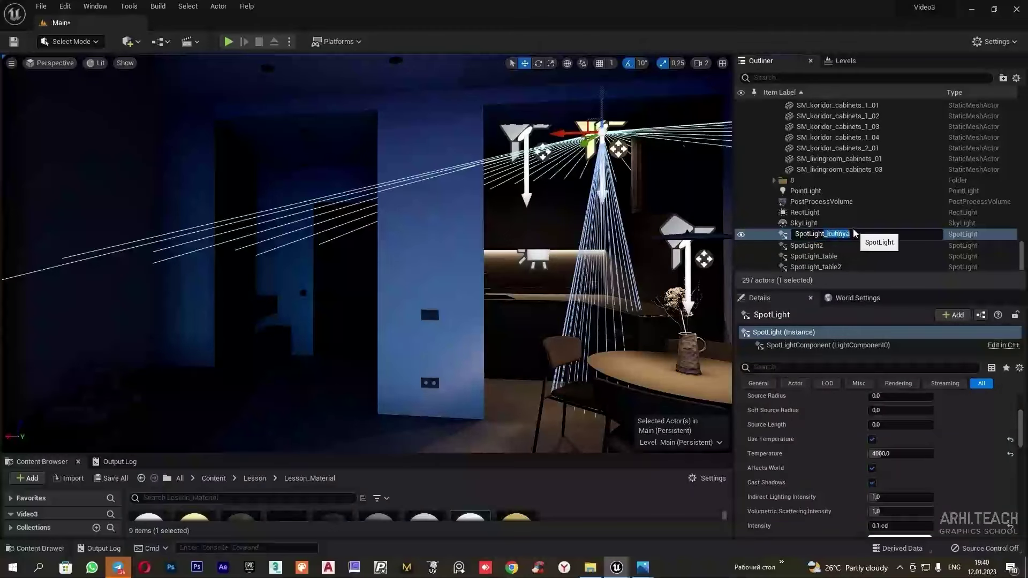
pyautogui.hotkey('ctrl', 'c')
pyautogui.click(827, 246)
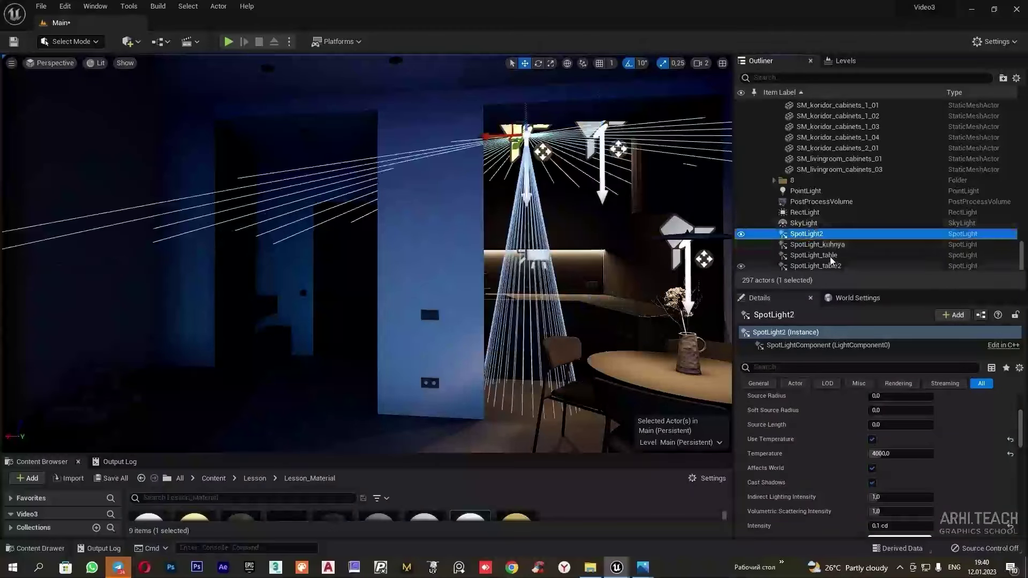
# Rename the SpotLight2 actor to _kuhnya by reusing the copied suffix.
pyautogui.rightClick(821, 236)
pyautogui.moveTo(837, 349)
pyautogui.click(762, 409)
pyautogui.hotkey('ctrl', 'v')
pyautogui.moveTo(826, 234); pyautogui.dragTo(767, 236)
pyautogui.press('Return')
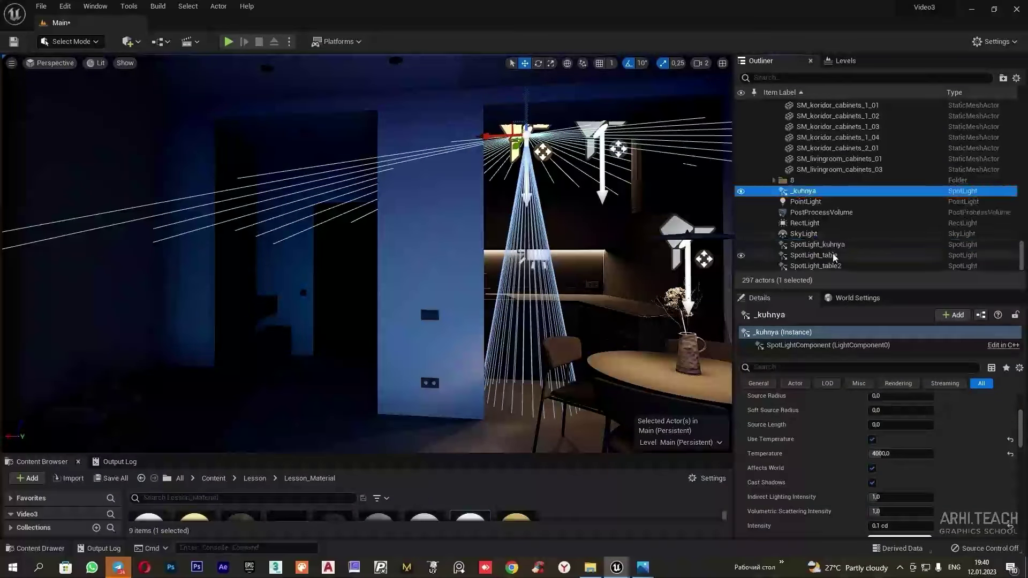
# Complete the name of the _kuhnya light so that it reads Spotlight_kuhnya2.
pyautogui.rightClick(808, 193)
pyautogui.moveTo(828, 306)
pyautogui.click(746, 367)
pyautogui.click(796, 191)
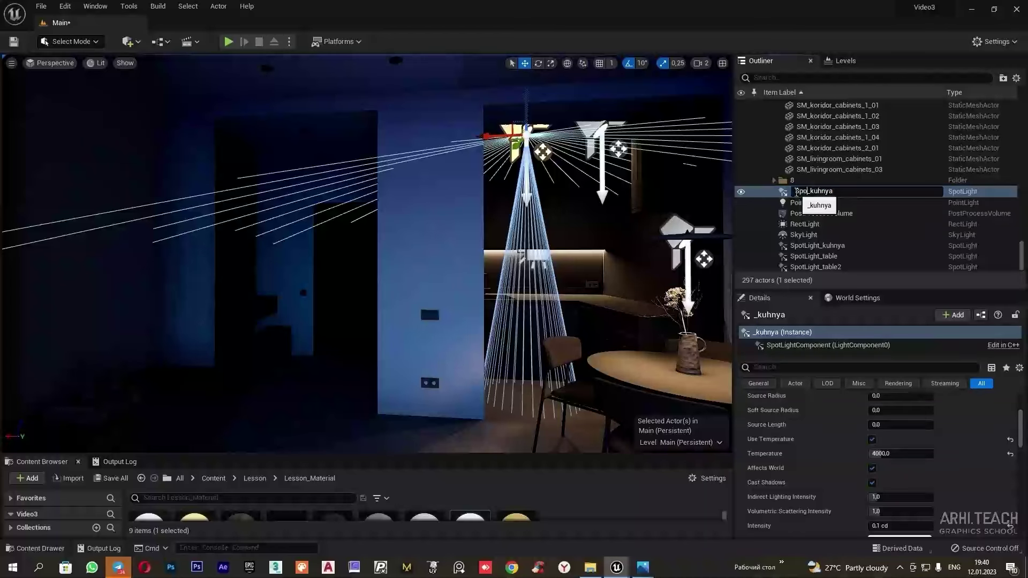
pyautogui.write('Spotlight')
pyautogui.press('Return')
pyautogui.rightClick(841, 246)
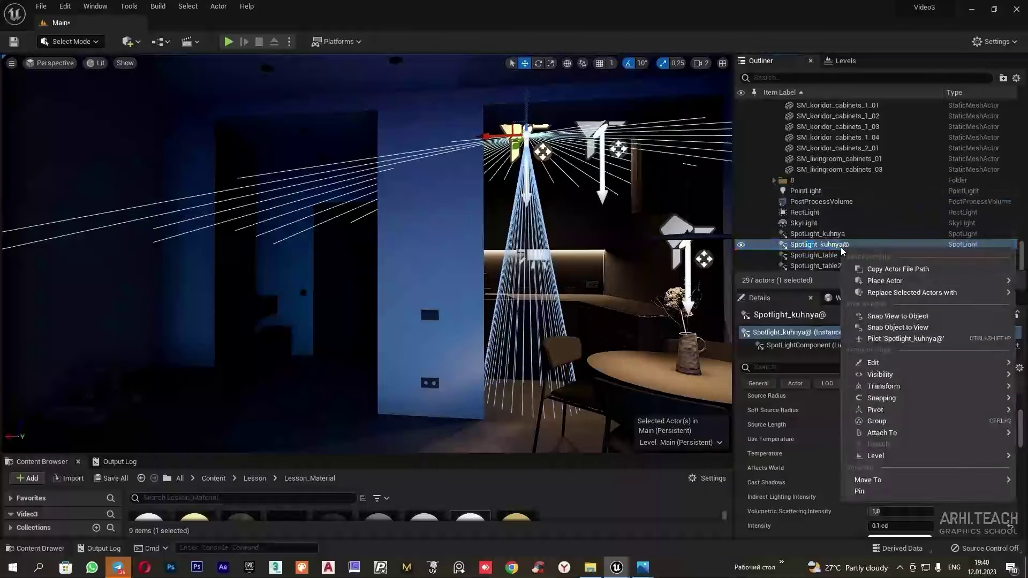
pyautogui.moveTo(857, 362)
pyautogui.click(792, 423)
pyautogui.press('BackSpace')
pyautogui.write('2')
pyautogui.press('Return')
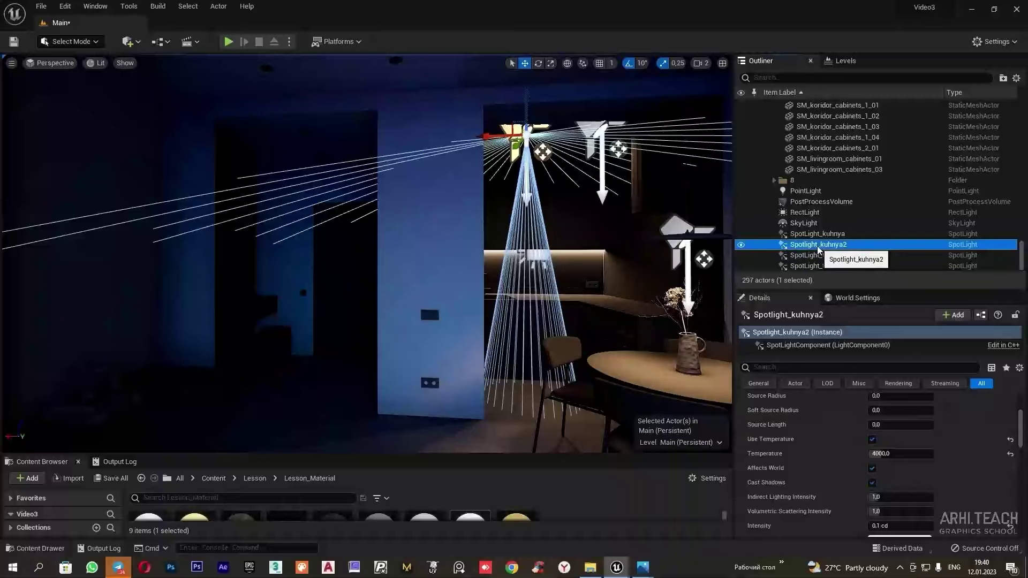
# Duplicate Spotlight_kuhnya2, move the copy into the hallway and align it with the ceiling fixture in the top view.
pyautogui.hotkey('ctrl', 'd')
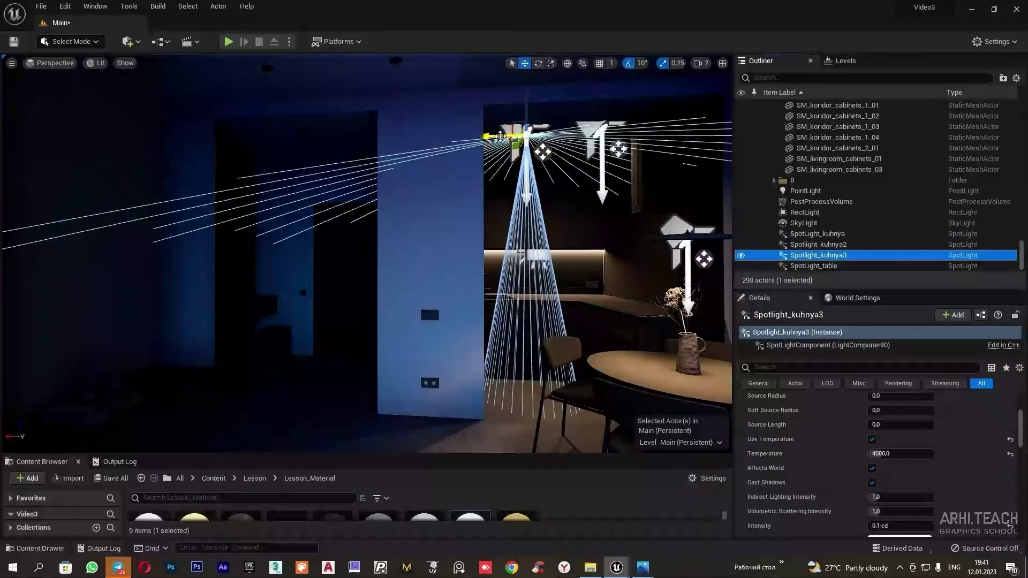
pyautogui.moveTo(501, 135); pyautogui.dragTo(270, 144)
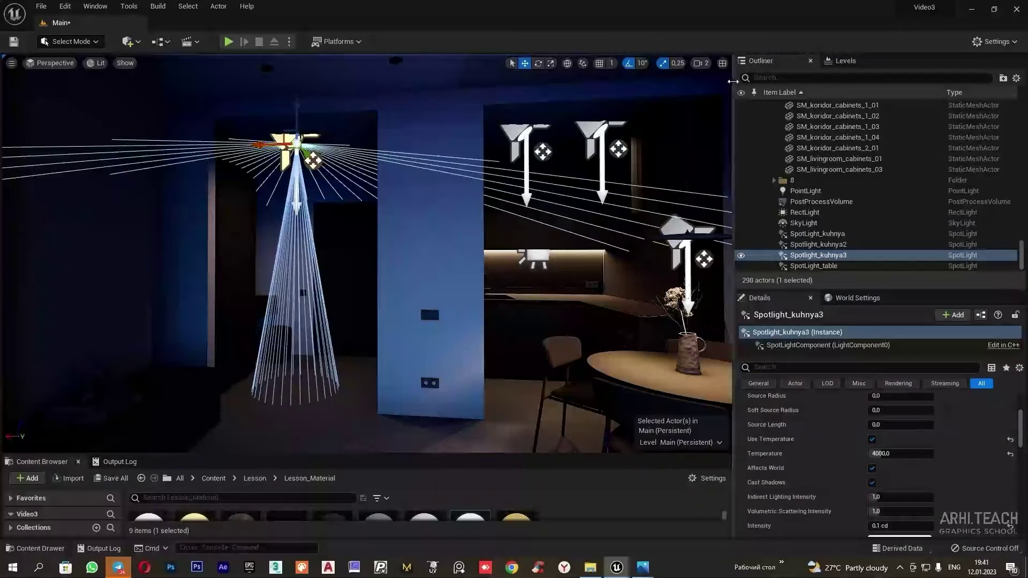
pyautogui.click(722, 63)
pyautogui.scroll(10, 596, 247)
pyautogui.moveTo(517, 268); pyautogui.dragTo(502, 258)
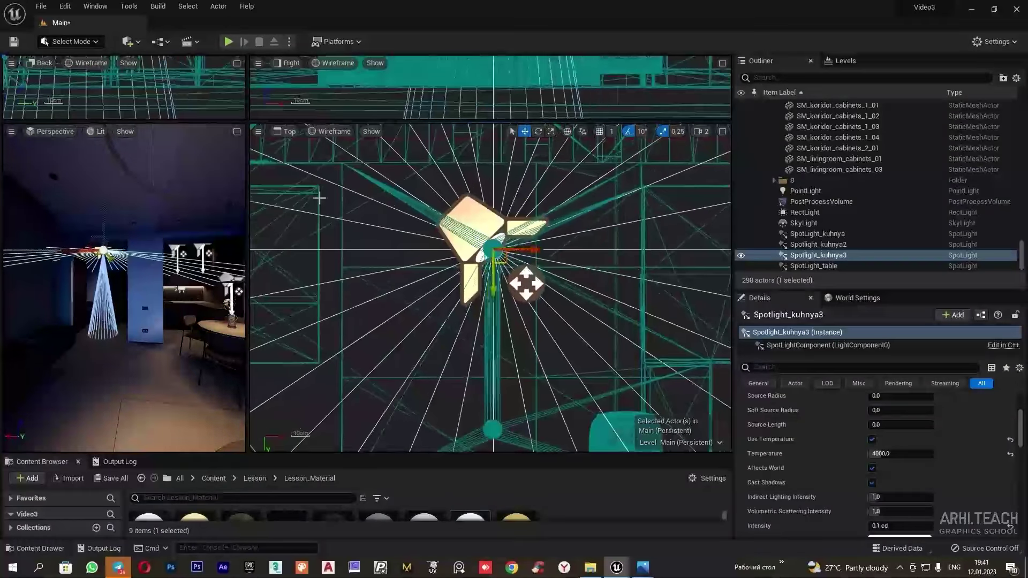
pyautogui.click(236, 131)
# Rename the duplicated hallway spot light to Spotlight_prihozaya.
pyautogui.rightClick(816, 255)
pyautogui.moveTo(844, 369)
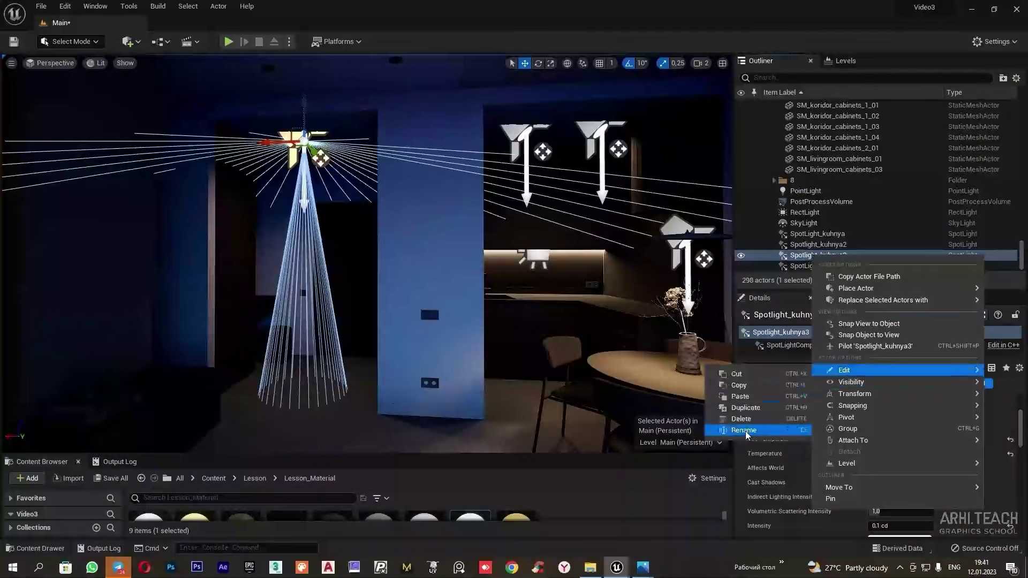
pyautogui.click(746, 430)
pyautogui.write('Spotlight_prihozaya')
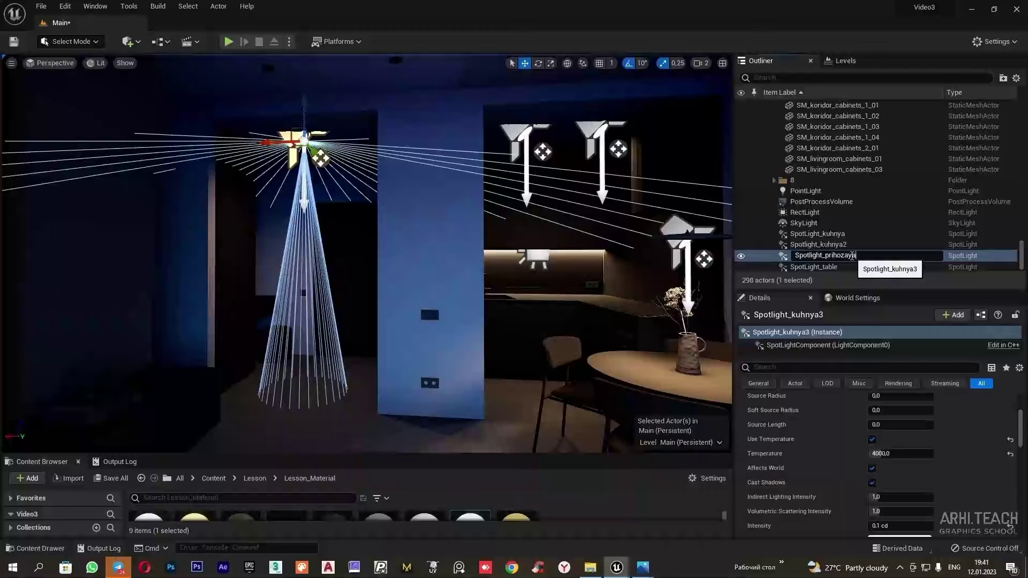
pyautogui.press('Return')
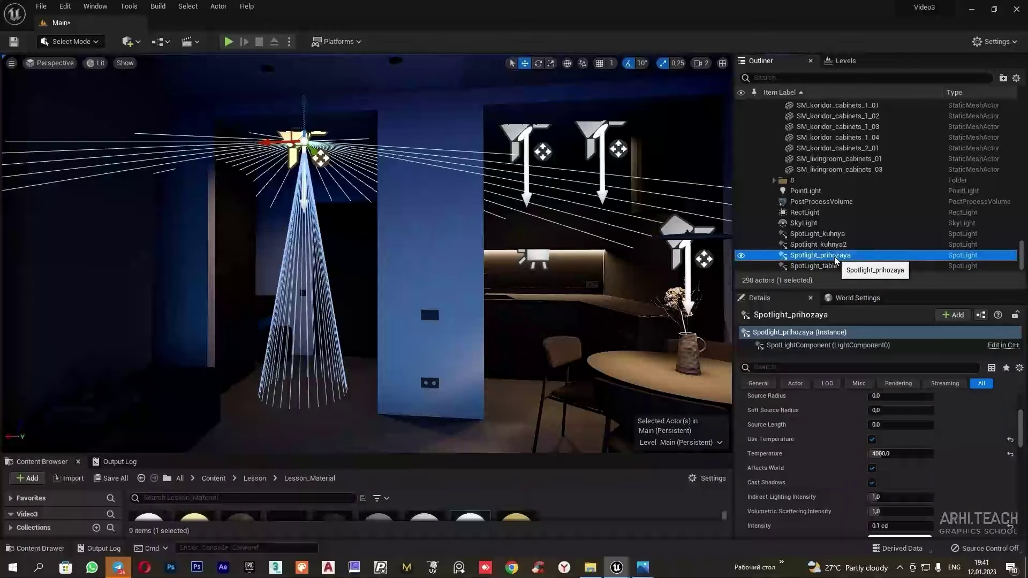
# Duplicate Spotlight_prihozaya and move the copy along Y onto the second hallway ceiling fixture in the top view.
pyautogui.hotkey('ctrl', 'd')
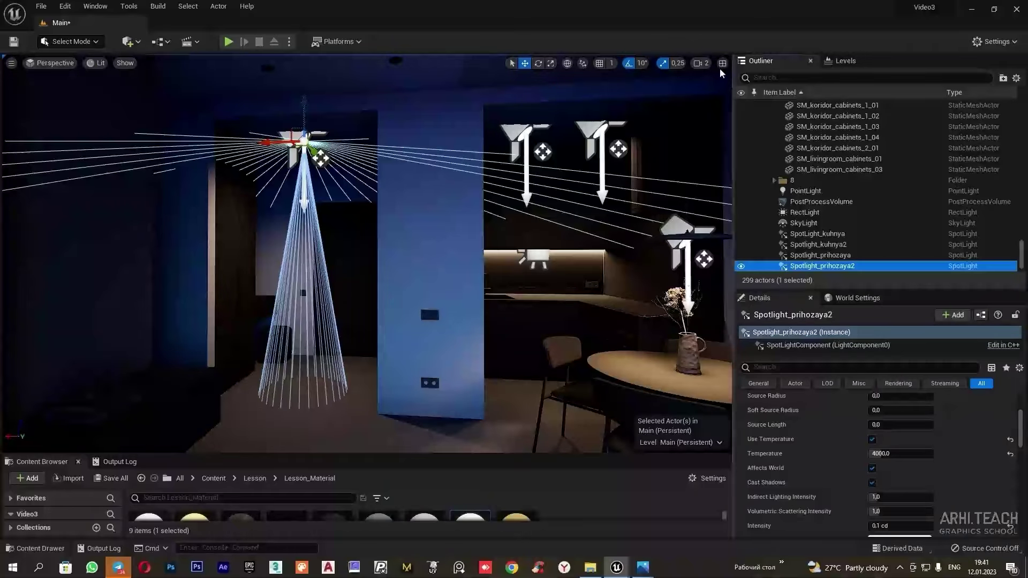
pyautogui.click(722, 63)
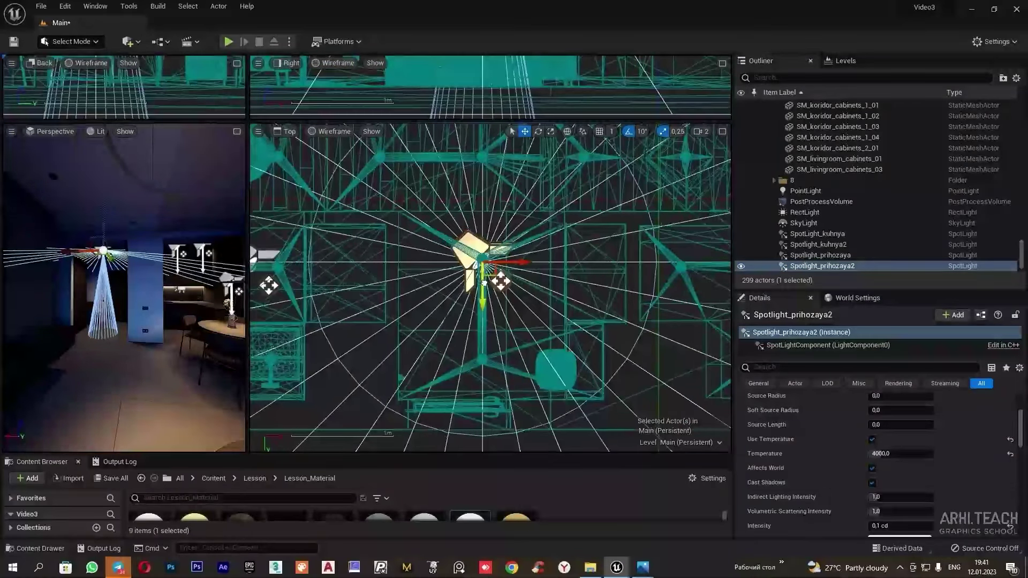
pyautogui.moveTo(484, 282); pyautogui.dragTo(483, 381)
pyautogui.click(243, 137)
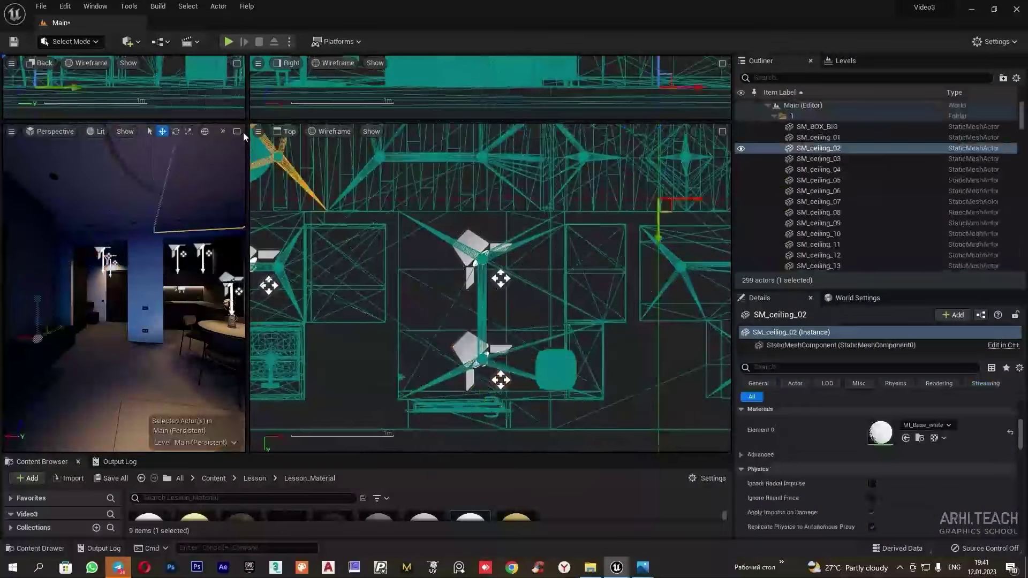
pyautogui.click(237, 131)
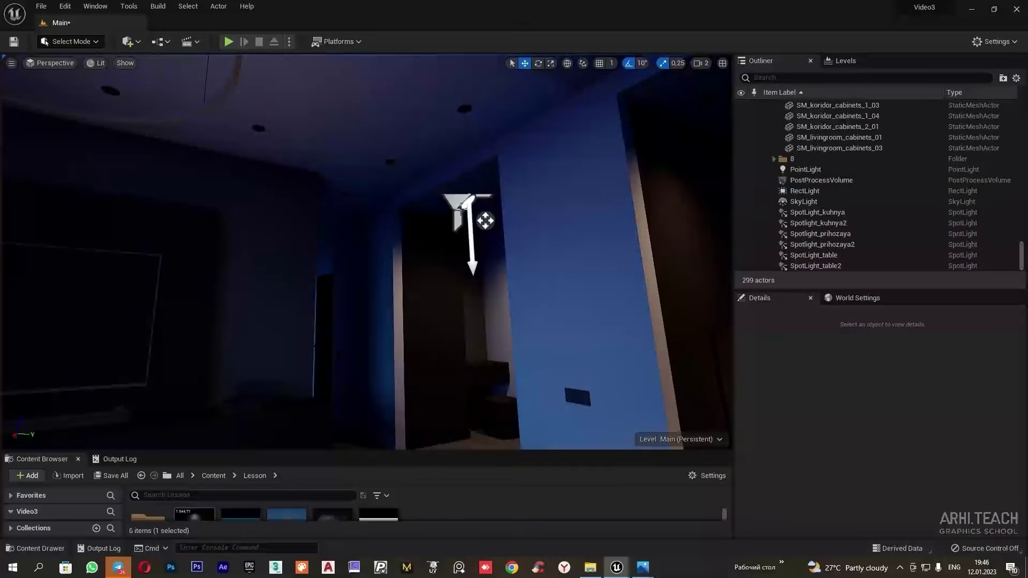
# Duplicate Spotlight_prihozaya and move the copy out to a living room ceiling fixture.
pyautogui.click(460, 206)
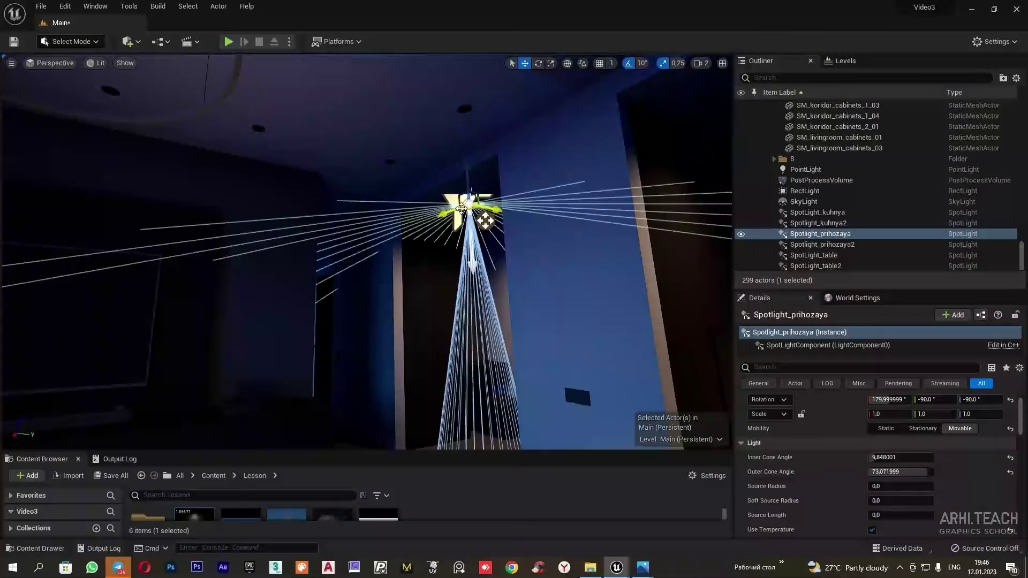
pyautogui.hotkey('ctrl', 'd')
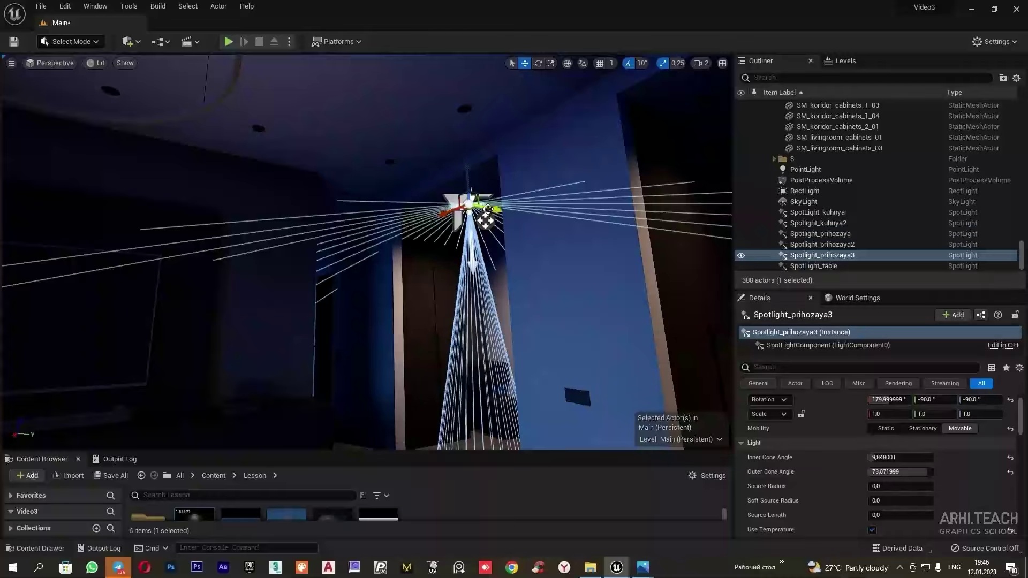
pyautogui.moveTo(487, 209); pyautogui.dragTo(271, 161)
pyautogui.moveTo(271, 161); pyautogui.dragTo(171, 179, button='right')
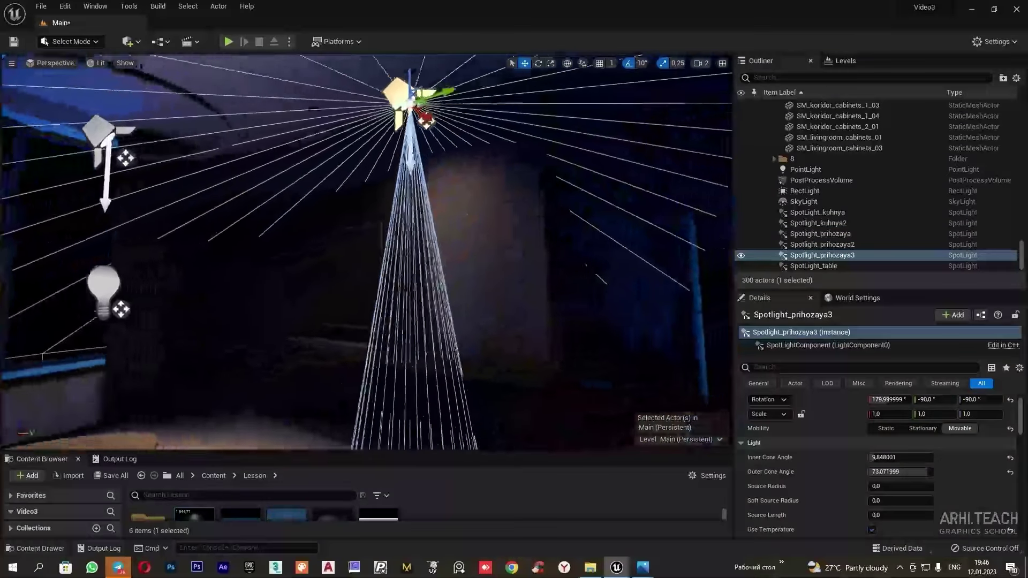
pyautogui.moveTo(405, 102); pyautogui.dragTo(406, 101, button='right')
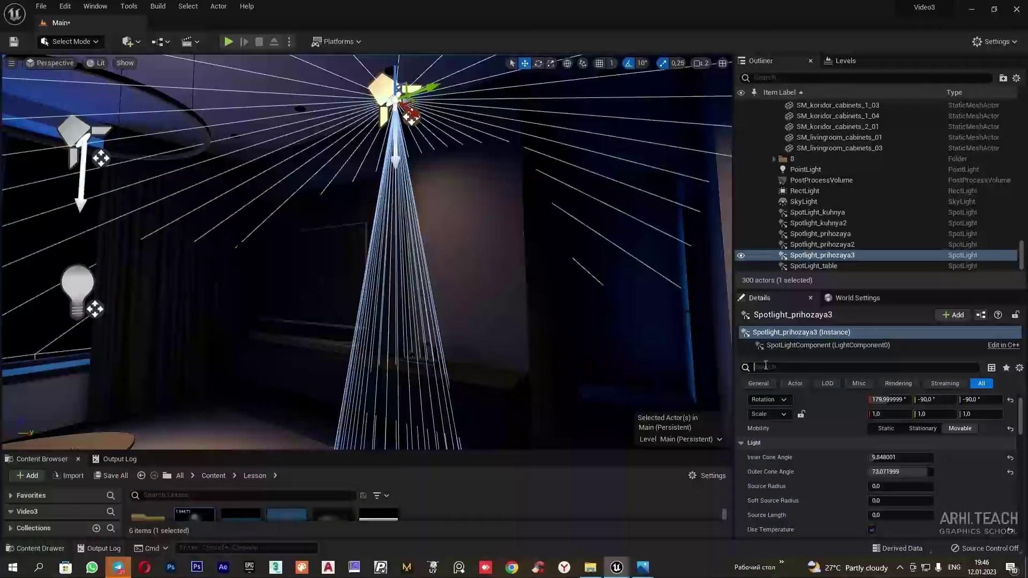
# Assign the IES profile from the Lesson folder as the IES Texture of the living room spot light.
pyautogui.write('ies')
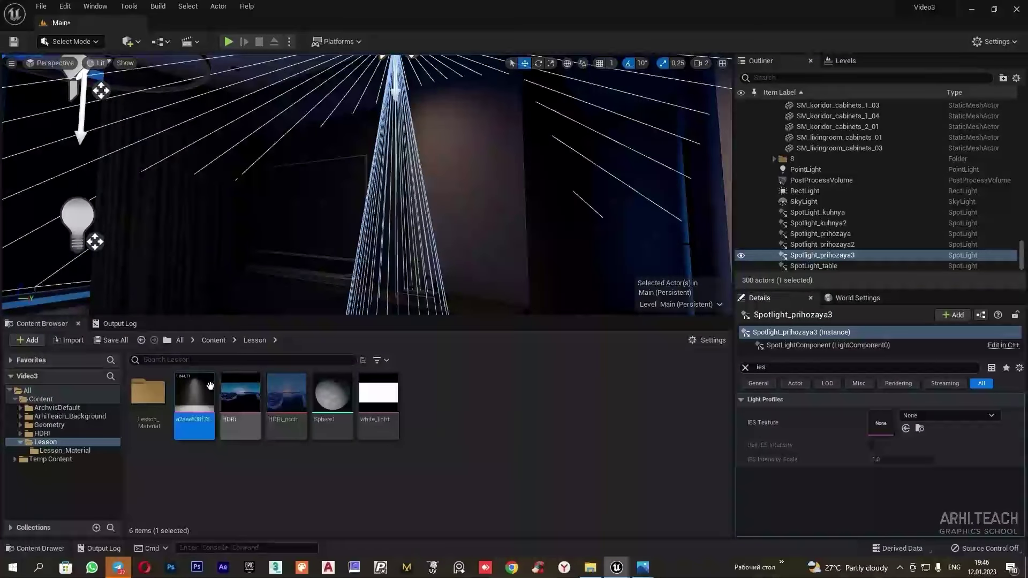
pyautogui.moveTo(196, 395); pyautogui.dragTo(878, 423)
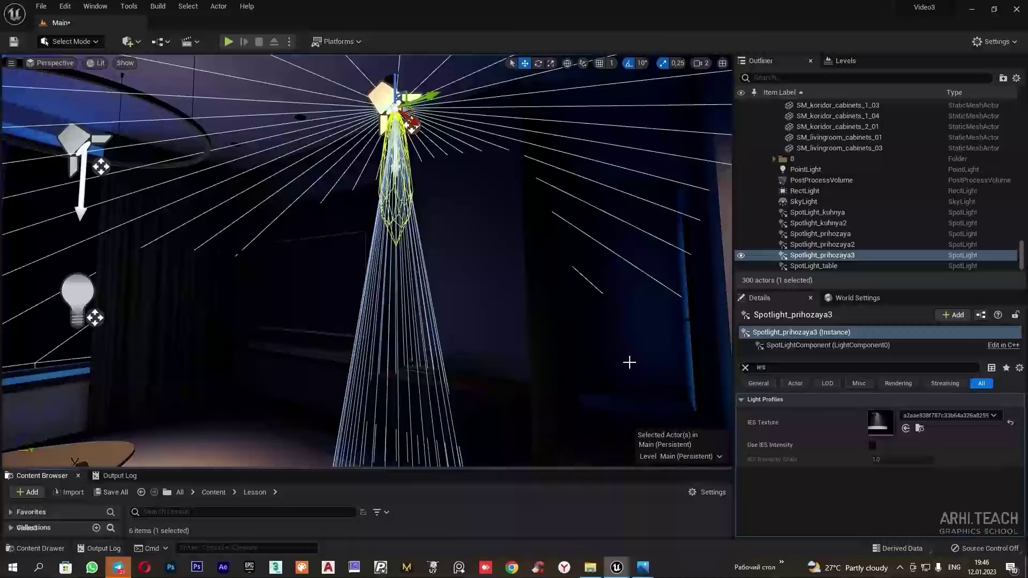
pyautogui.click(744, 367)
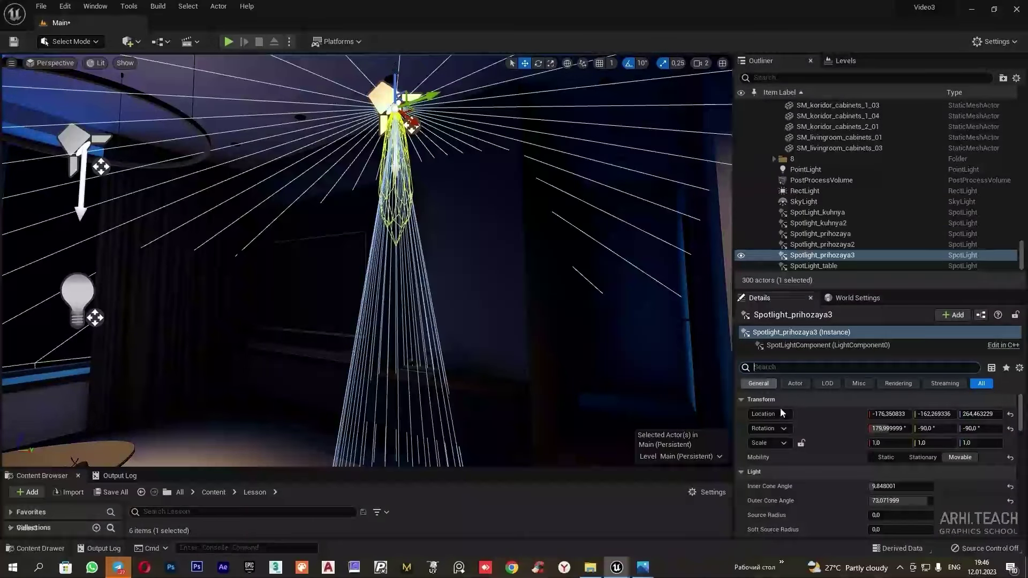
# Set the living room spot light's cone angles to about 19 inner and 46 outer, Intensity to 0.2 cd and Attenuation Radius to about 322.
pyautogui.moveTo(899, 486)
pyautogui.mouseDown()
pyautogui.moveTo(931, 486)
pyautogui.moveTo(882, 501)
pyautogui.moveTo(890, 486)
pyautogui.mouseUp()
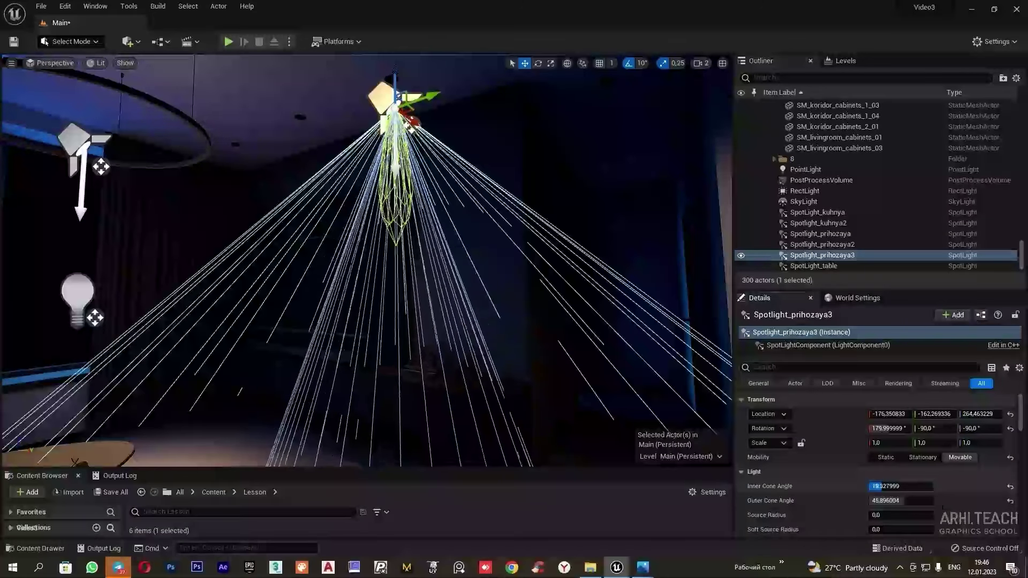
pyautogui.scroll(-5, 882, 492)
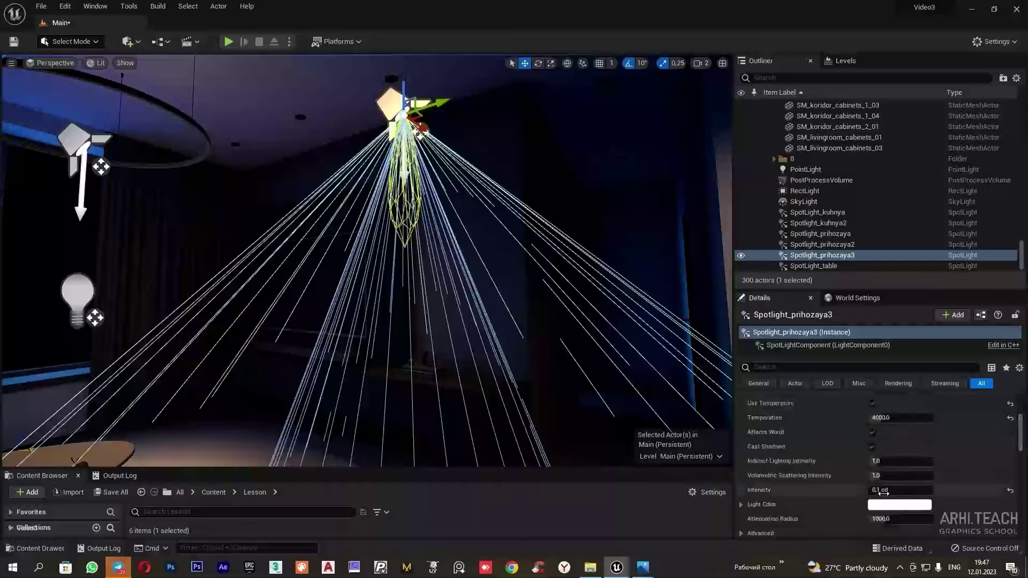
pyautogui.click(882, 489)
pyautogui.write('0.2')
pyautogui.scroll(-3, 916, 479)
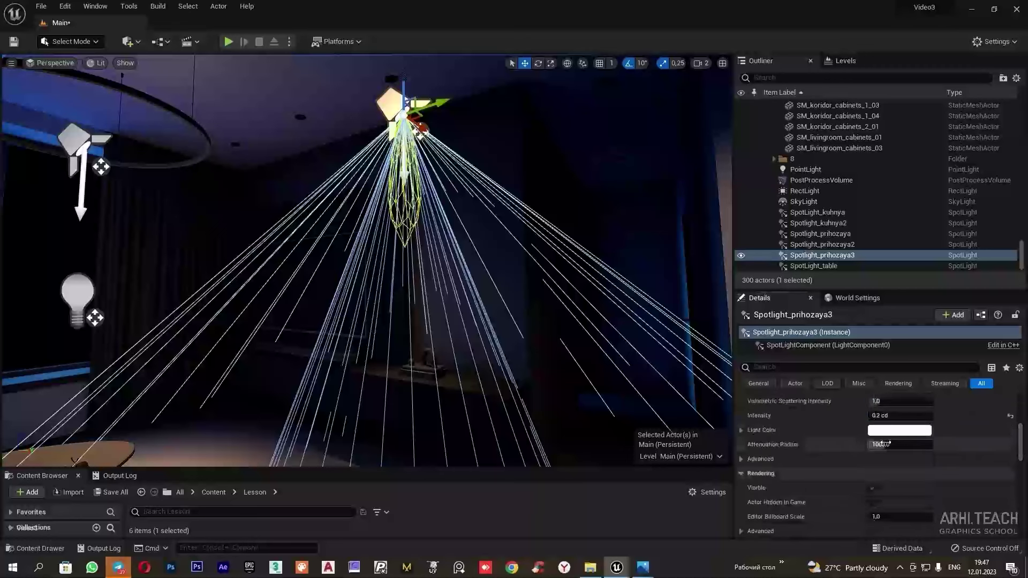
pyautogui.moveTo(916, 446); pyautogui.dragTo(890, 445)
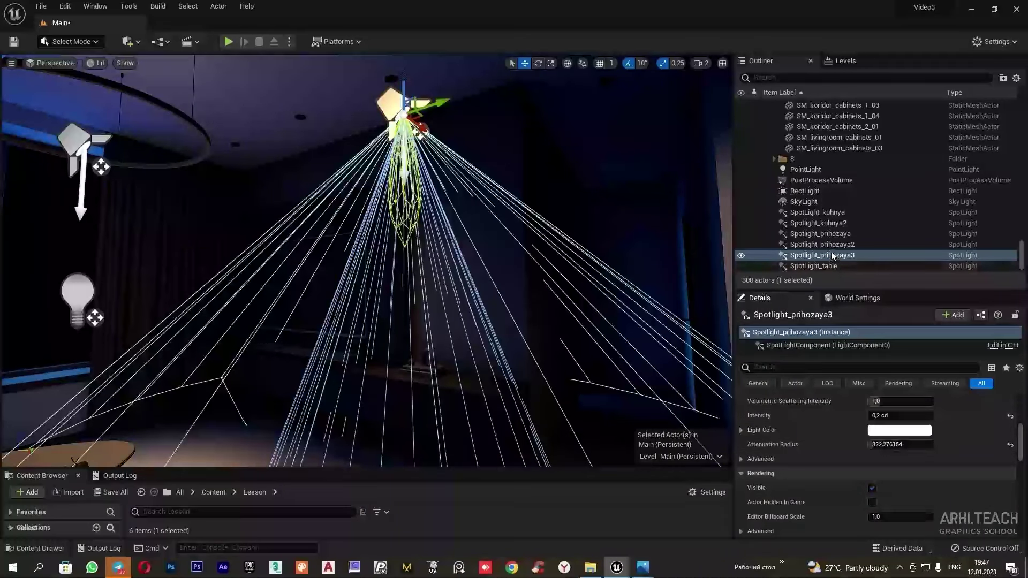
# Rename the living room spot light to Spotlight_gostinaya.
pyautogui.rightClick(833, 256)
pyautogui.moveTo(846, 375)
pyautogui.click(762, 429)
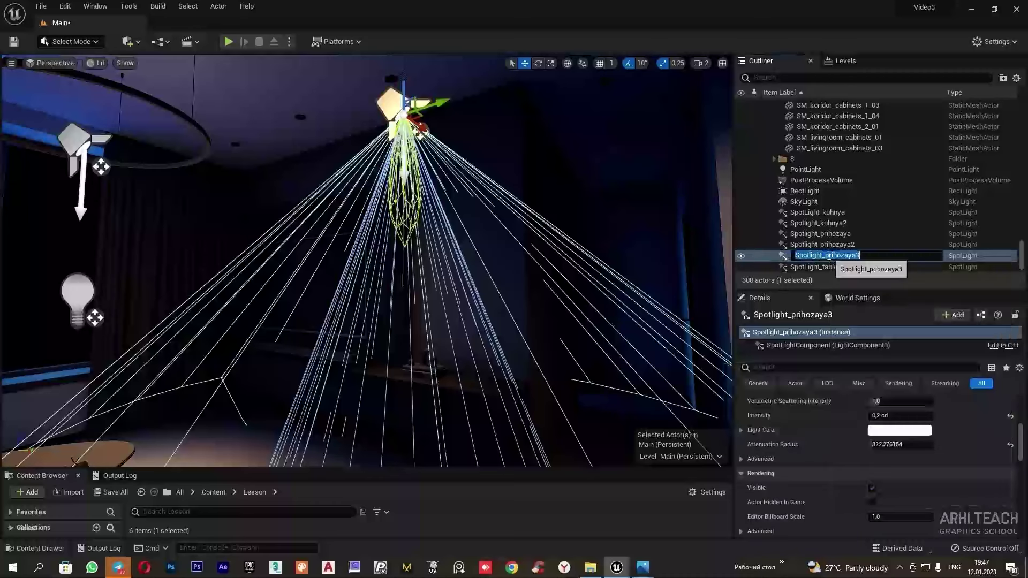
pyautogui.doubleClick(867, 255)
pyautogui.write('gostinaya')
pyautogui.press('Return')
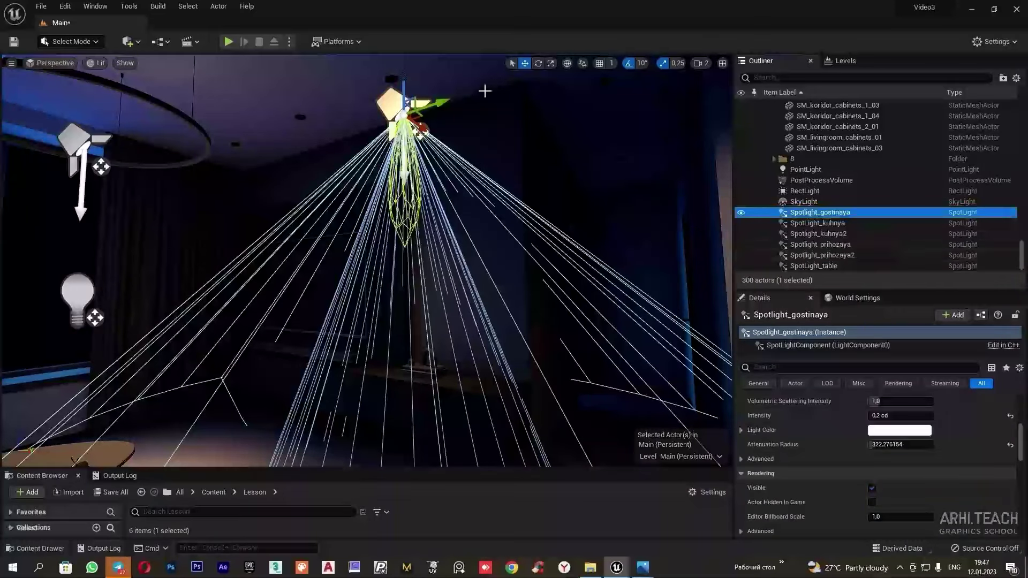
# Copy Spotlight_gostinaya along the row to make three living room spot lights, then select all three and raise them slightly.
pyautogui.keyDown('alt'); pyautogui.moveTo(413, 117); pyautogui.dragTo(246, 176); pyautogui.keyUp('alt')
pyautogui.keyDown('ctrl'); pyautogui.click(301, 147); pyautogui.keyUp('ctrl')
pyautogui.keyDown('ctrl'); pyautogui.click(397, 107); pyautogui.keyUp('ctrl')
pyautogui.moveTo(405, 86); pyautogui.dragTo(405, 72)
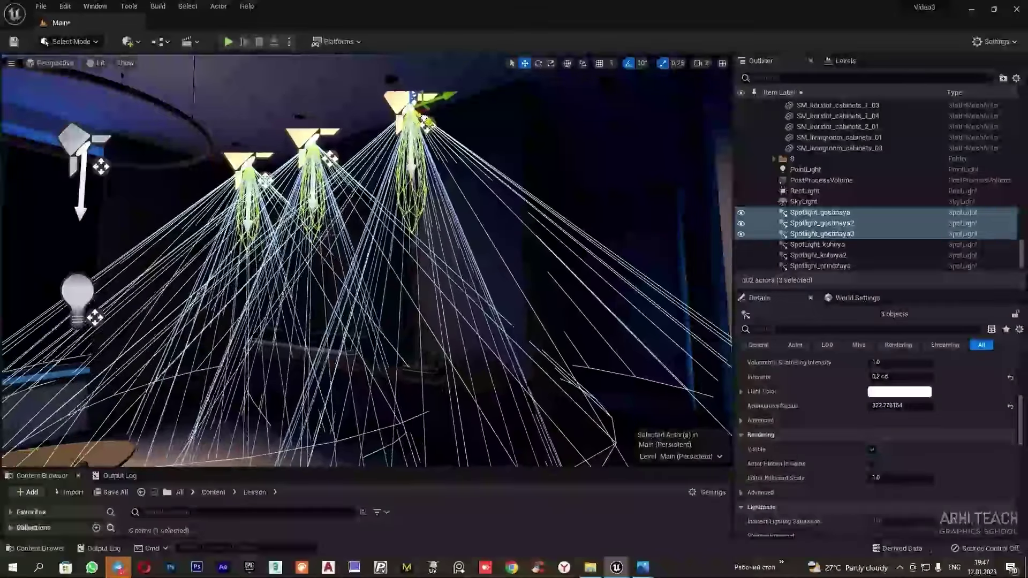
pyautogui.moveTo(405, 72); pyautogui.dragTo(405, 101, button='right')
pyautogui.press('g')
pyautogui.press('g')
pyautogui.press('g')
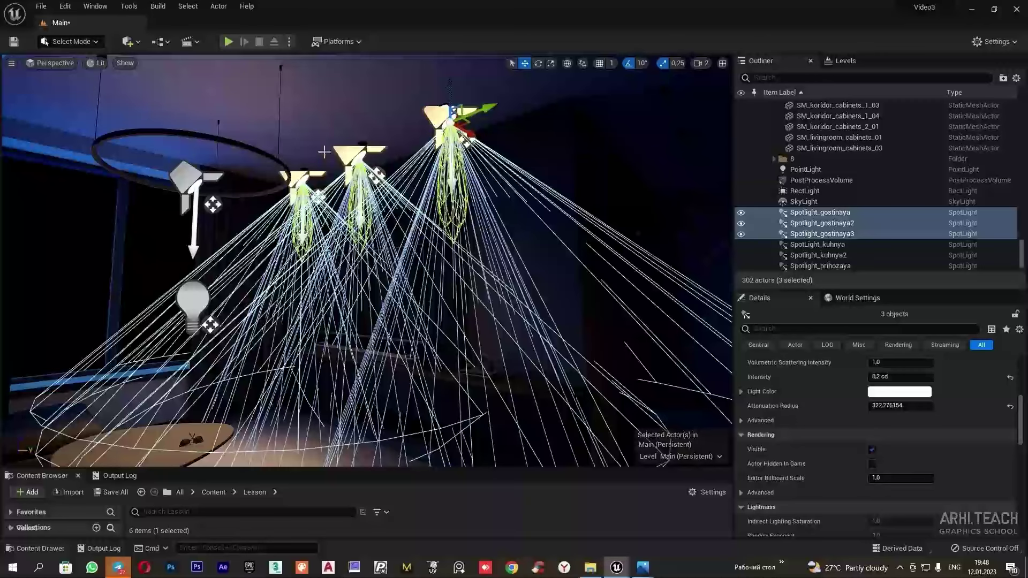
# Duplicate the three living room spot lights and move the copies to the opposite row of ceiling fixtures.
pyautogui.hotkey('ctrl', 'd')
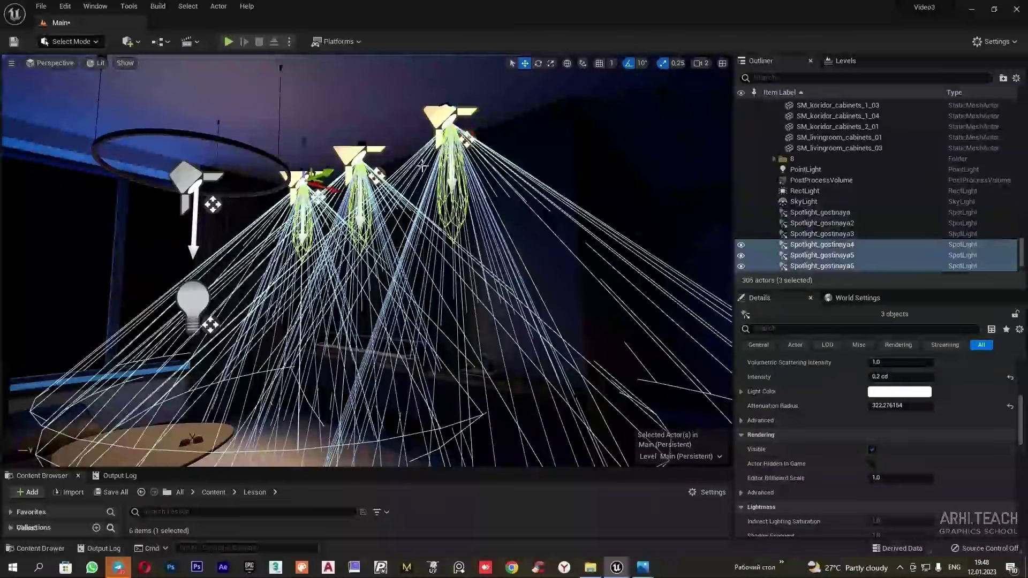
pyautogui.moveTo(321, 188); pyautogui.dragTo(173, 147)
pyautogui.moveTo(180, 149); pyautogui.dragTo(113, 153, button='right')
pyautogui.moveTo(458, 147); pyautogui.dragTo(429, 143)
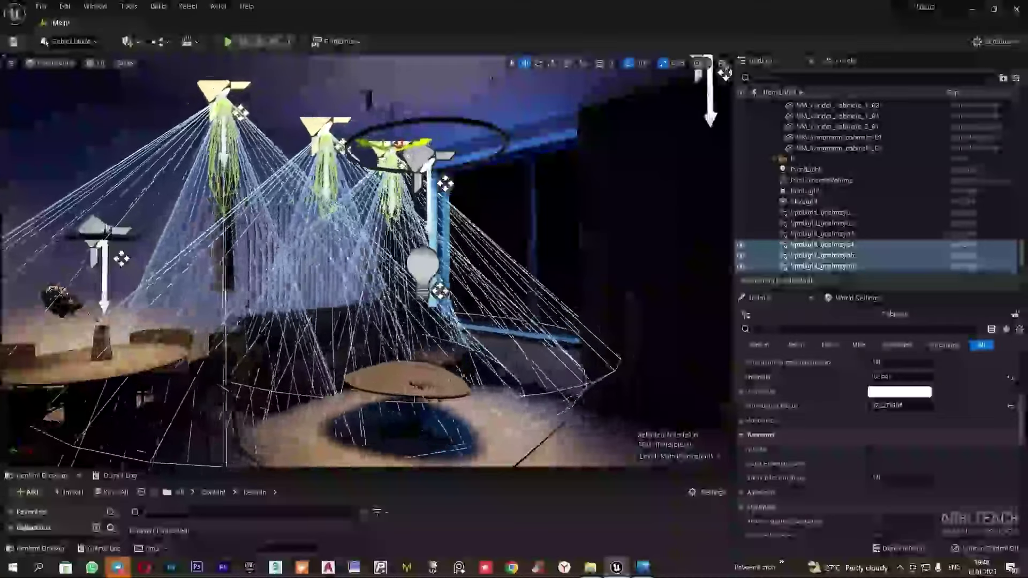
pyautogui.click(399, 378)
pyautogui.moveTo(410, 316); pyautogui.dragTo(396, 317, button='right')
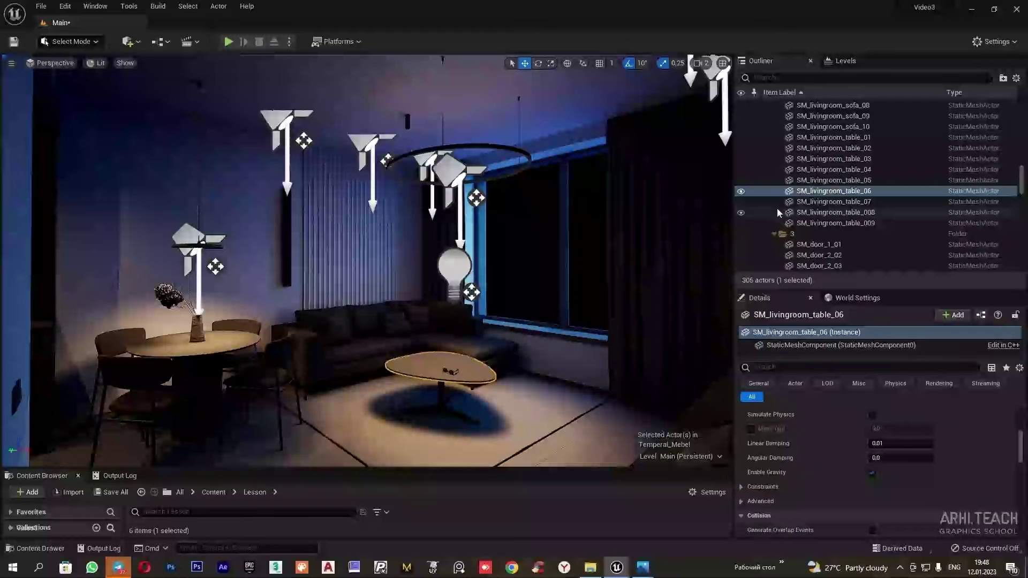
pyautogui.click(872, 201)
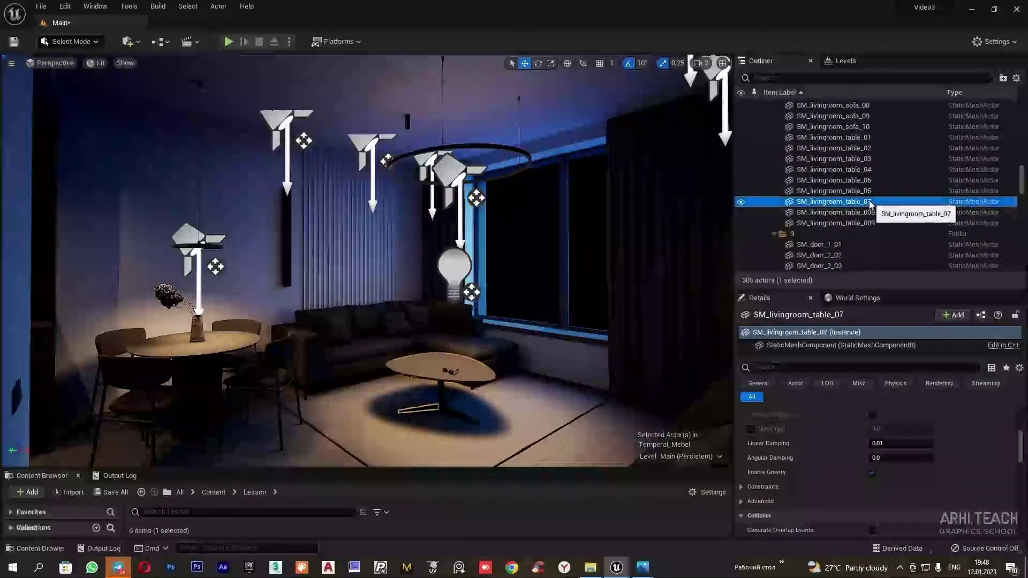
# Select all six living room spot lights, Spotlight_gostinaya through Spotlight_gostinaya6, and set their Intensity to 0.4 cd.
pyautogui.scroll(2, 868, 225)
pyautogui.click(368, 142)
pyautogui.click(827, 149)
pyautogui.keyDown('shift'); pyautogui.click(848, 202); pyautogui.keyUp('shift')
pyautogui.scroll(-4, 820, 415)
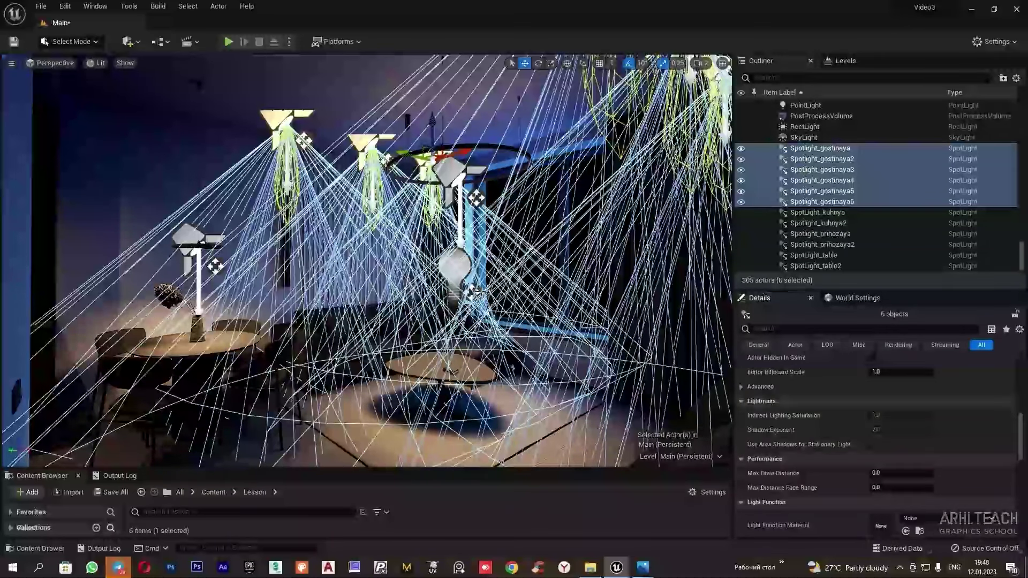
pyautogui.press('g')
pyautogui.scroll(4, 846, 429)
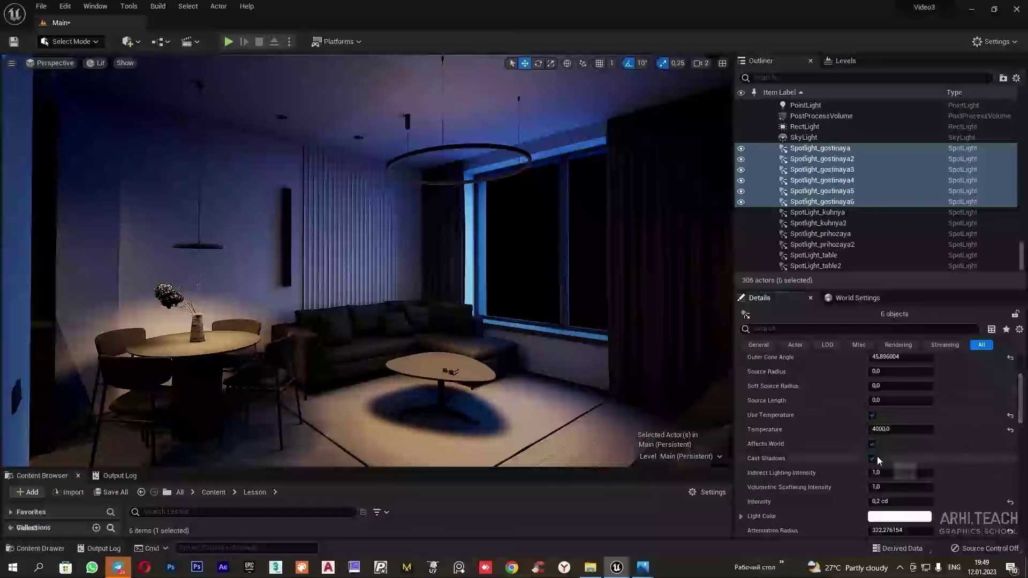
pyautogui.click(879, 502)
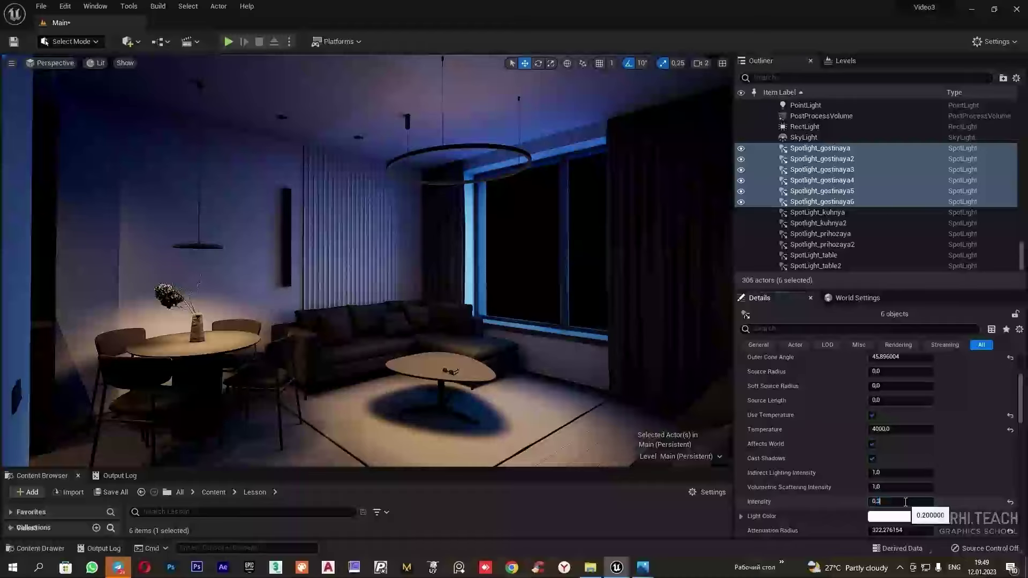
pyautogui.press('Return')
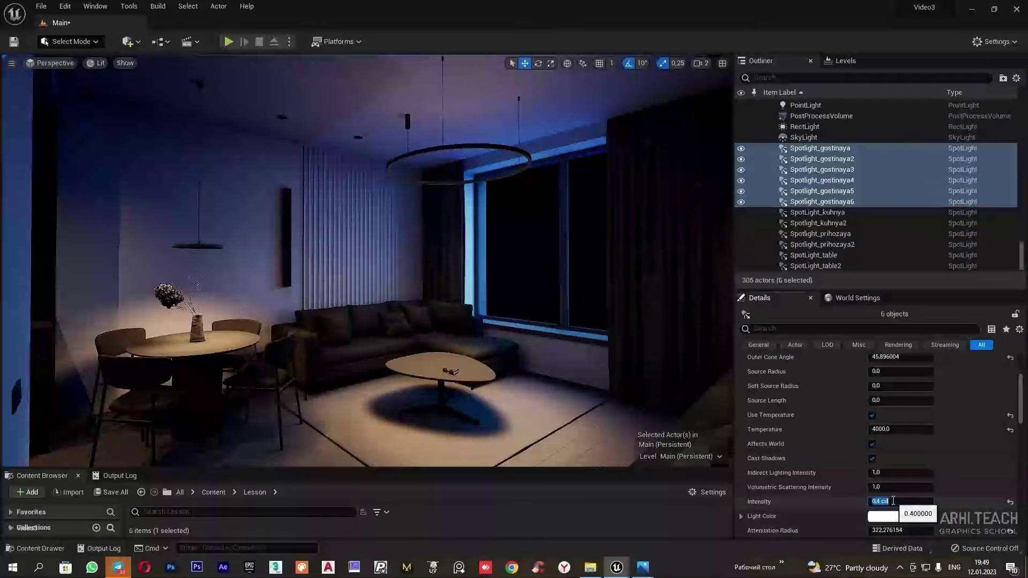
# Add a Rect Light, place it in front of the hallway opening and rotate it to shine downward.
pyautogui.moveTo(508, 326); pyautogui.dragTo(462, 313, button='right')
pyautogui.click(505, 311)
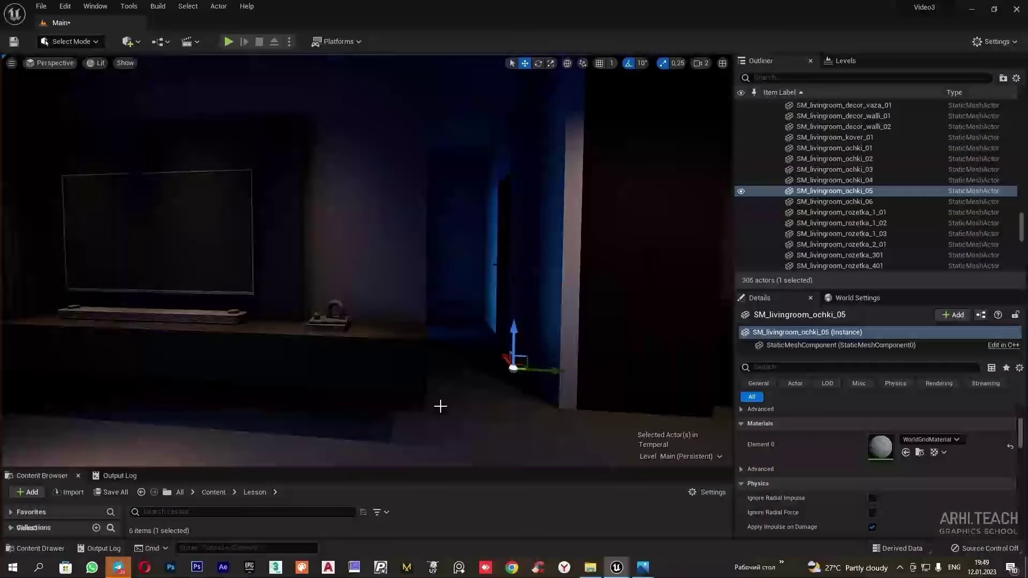
pyautogui.moveTo(441, 407); pyautogui.dragTo(478, 409, button='right')
pyautogui.moveTo(332, 199); pyautogui.dragTo(298, 176, button='right')
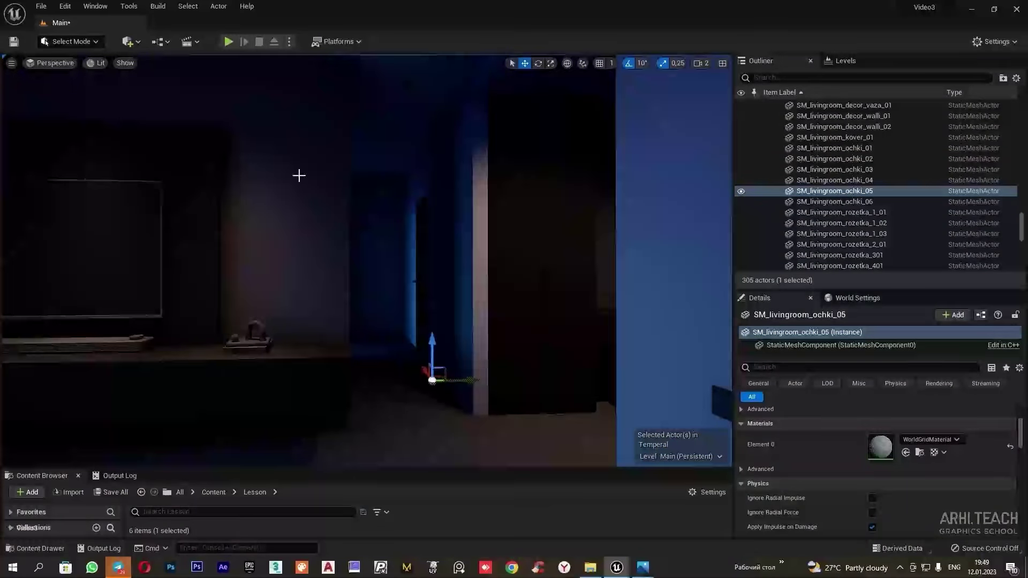
pyautogui.click(136, 43)
pyautogui.moveTo(160, 160)
pyautogui.click(287, 204)
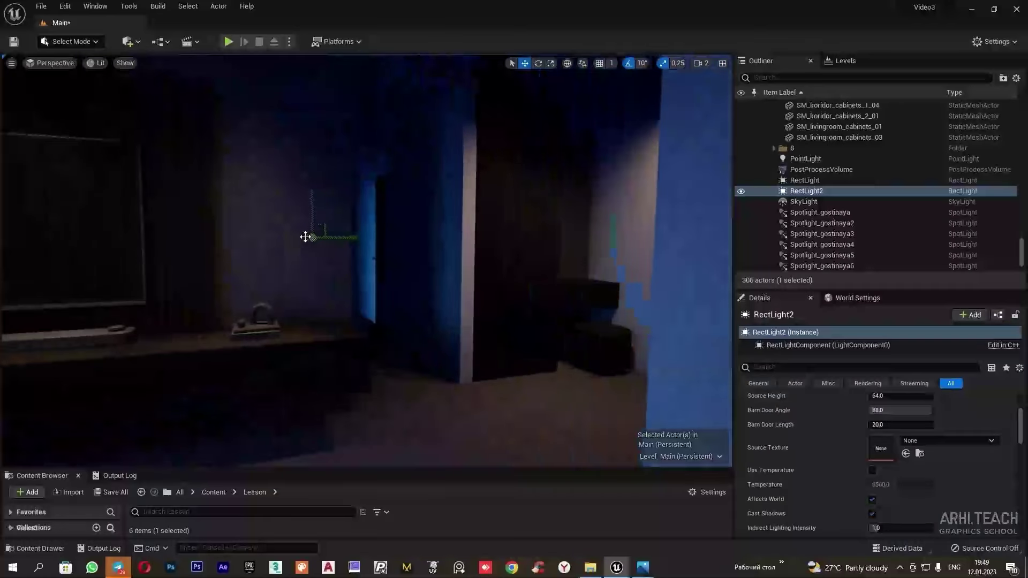
pyautogui.moveTo(304, 236); pyautogui.dragTo(421, 235)
pyautogui.press('e')
pyautogui.moveTo(445, 285); pyautogui.dragTo(446, 283)
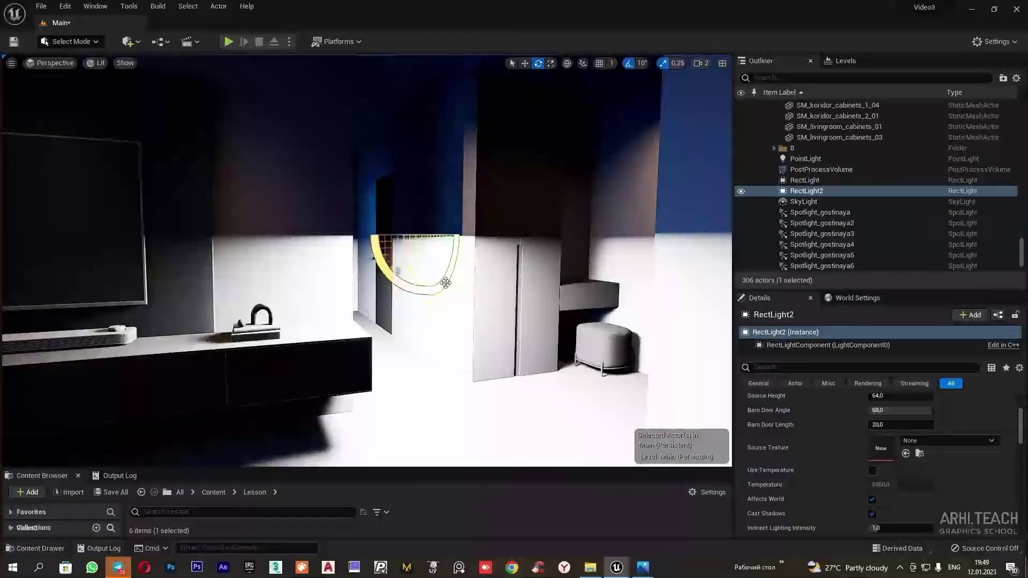
# Set the new rect light's Source Width to about 4.9 and its Source Height to about 162.
pyautogui.scroll(4, 895, 425)
pyautogui.moveTo(885, 485); pyautogui.dragTo(933, 501)
pyautogui.moveTo(589, 322); pyautogui.dragTo(627, 329, button='right')
pyautogui.moveTo(902, 501)
pyautogui.mouseDown()
pyautogui.moveTo(904, 487)
pyautogui.moveTo(893, 487)
pyautogui.mouseUp()
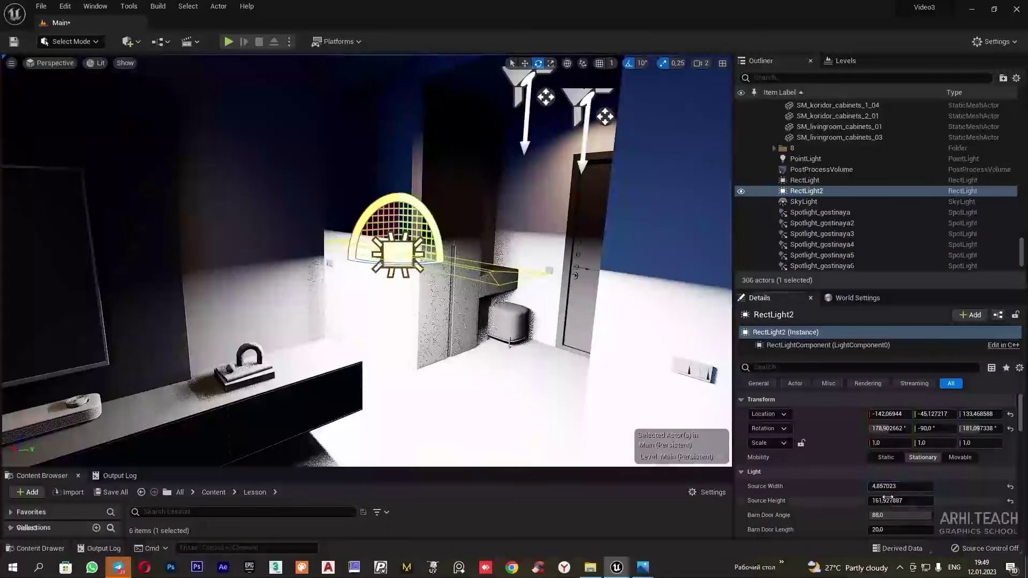
# Move the rect light into the corridor beside the door and raise it to just below the ceiling.
pyautogui.click(524, 63)
pyautogui.moveTo(401, 321); pyautogui.dragTo(403, 289, button='right')
pyautogui.moveTo(391, 368); pyautogui.dragTo(326, 354)
pyautogui.moveTo(385, 381); pyautogui.dragTo(374, 356, button='right')
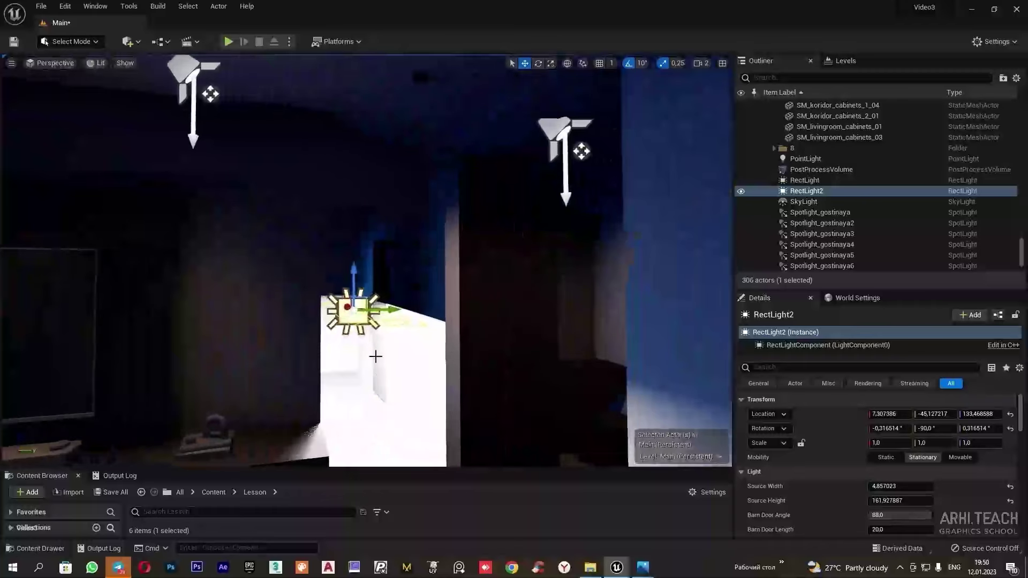
pyautogui.moveTo(356, 286); pyautogui.dragTo(366, 146)
# Set the corridor rect light's Intensity to 0.05 cd and enable Use Temperature with a value of 4000.
pyautogui.scroll(-5, 883, 471)
pyautogui.click(882, 508)
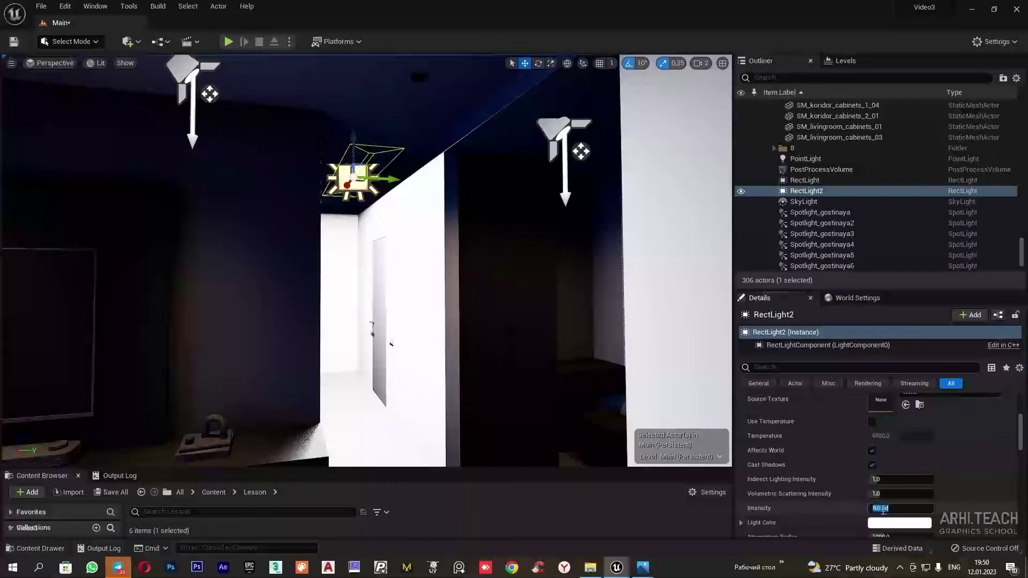
pyautogui.write('0')
pyautogui.press('Return')
pyautogui.doubleClick(886, 509)
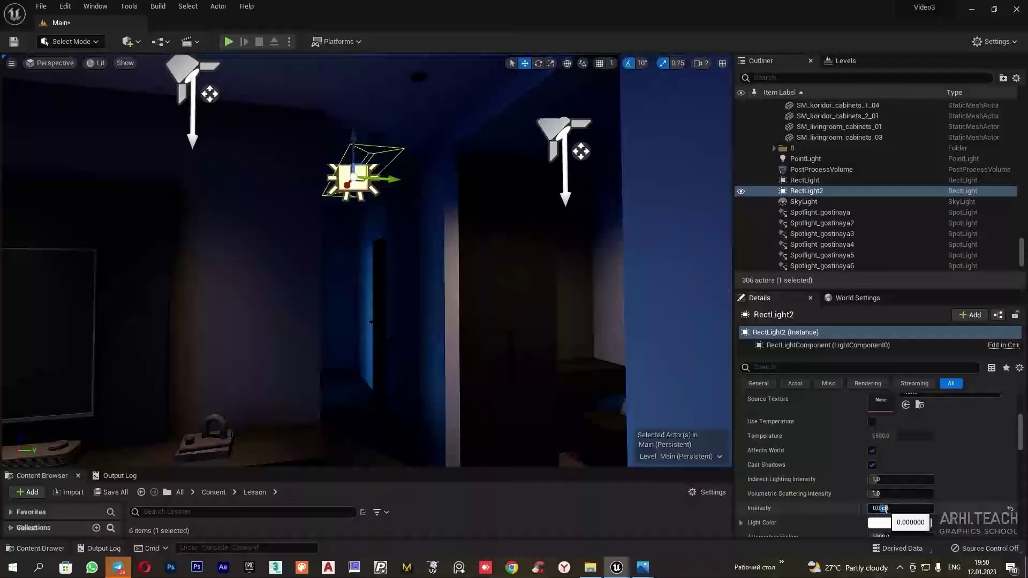
pyautogui.press('Return')
pyautogui.click(872, 422)
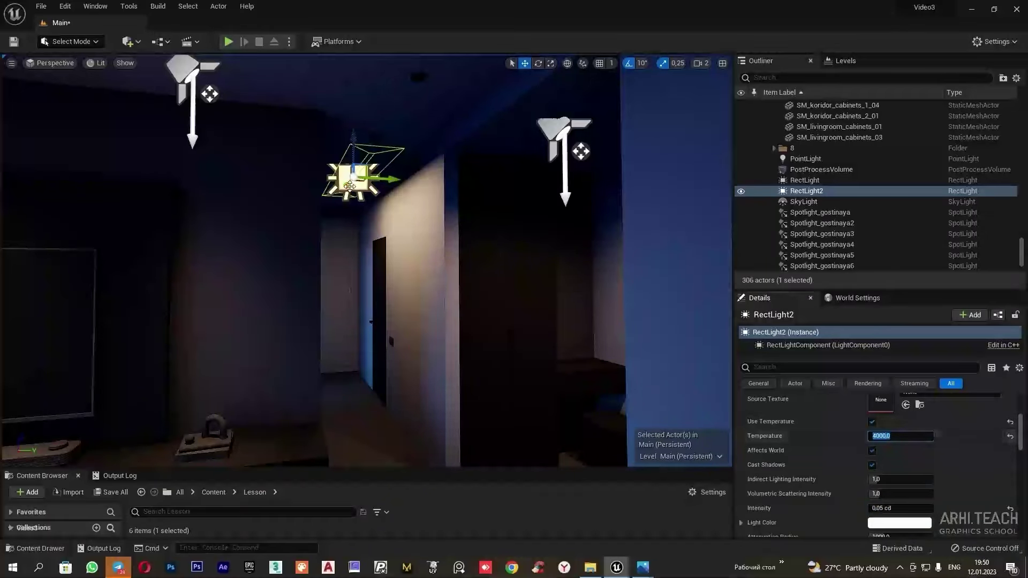
pyautogui.press('Return')
# Reduce the corridor rect light's source size, then set its Intensity to 0.03 cd and Attenuation Radius to about 1084.
pyautogui.moveTo(1022, 431); pyautogui.dragTo(1022, 416)
pyautogui.moveTo(930, 482); pyautogui.dragTo(893, 482)
pyautogui.moveTo(1021, 421); pyautogui.dragTo(1020, 445)
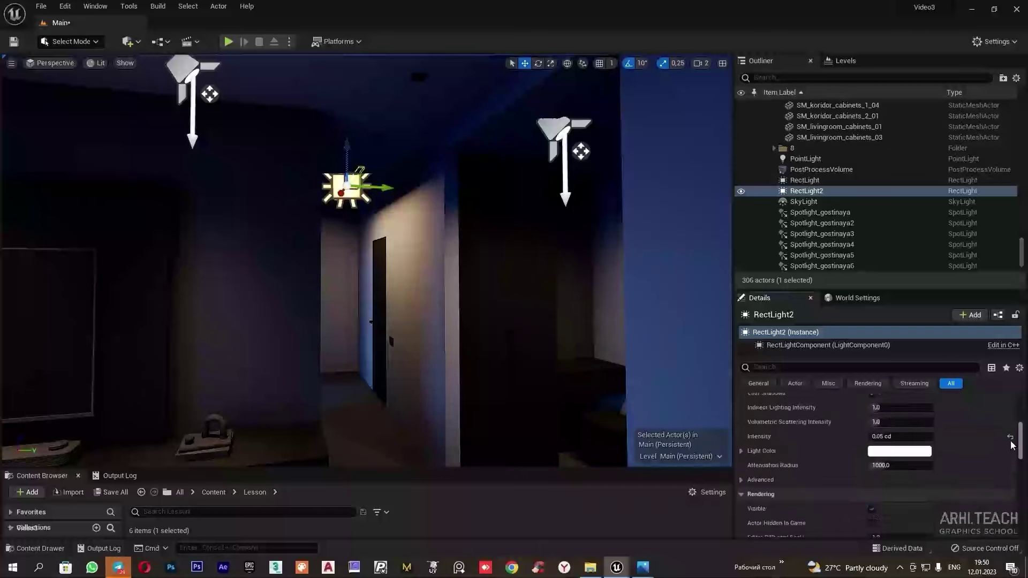
pyautogui.click(892, 437)
pyautogui.write('0,02')
pyautogui.press('Return')
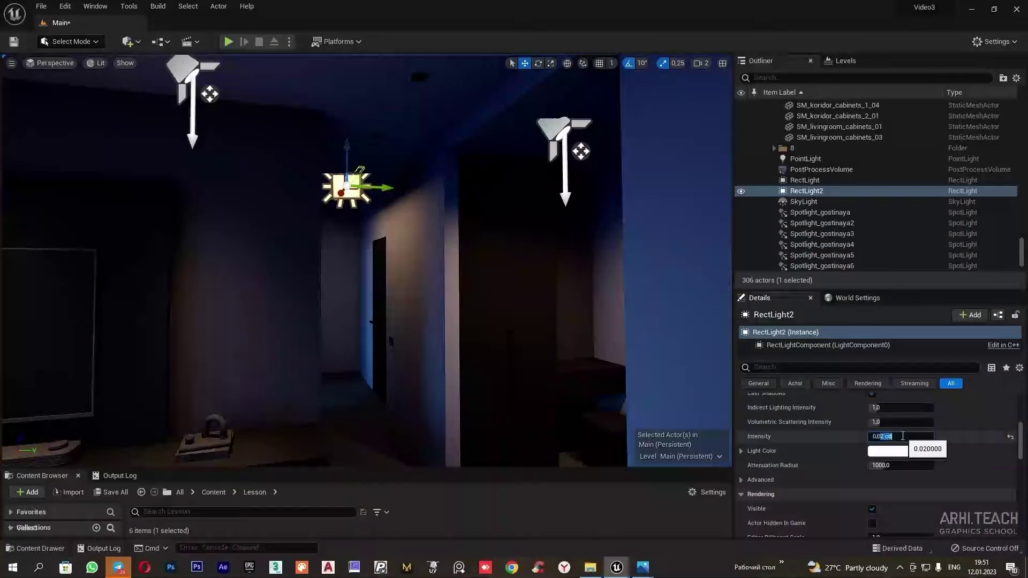
pyautogui.write('3')
pyautogui.press('Return')
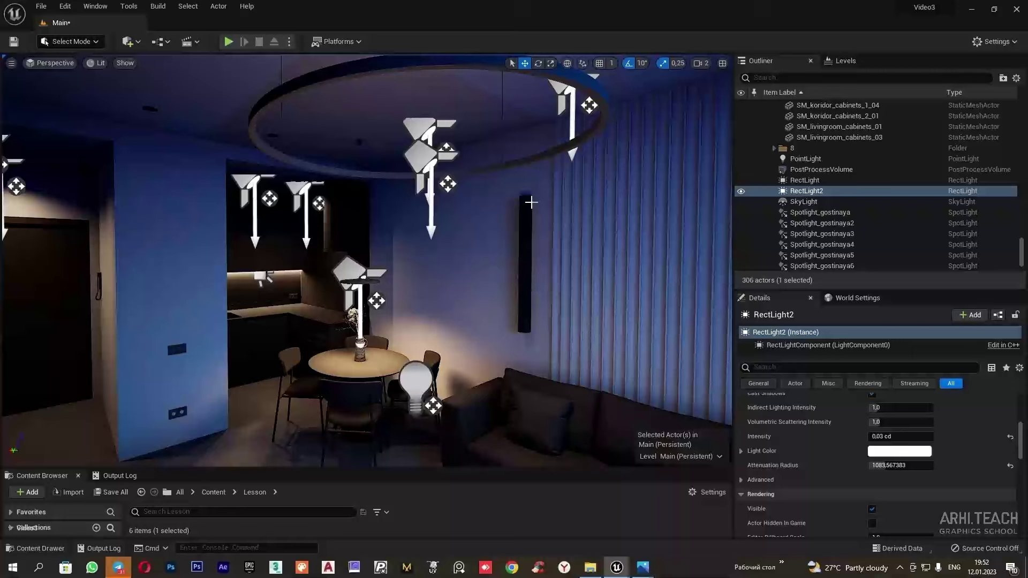
# Add a Cube shape and move it next to the vertical wall lamp behind the sofa.
pyautogui.click(129, 41)
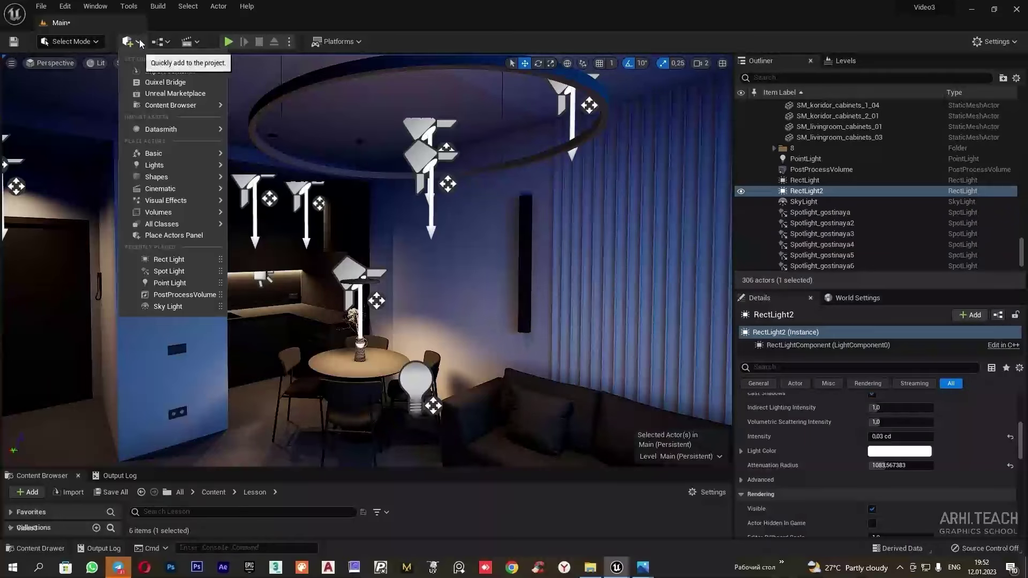
pyautogui.moveTo(175, 178)
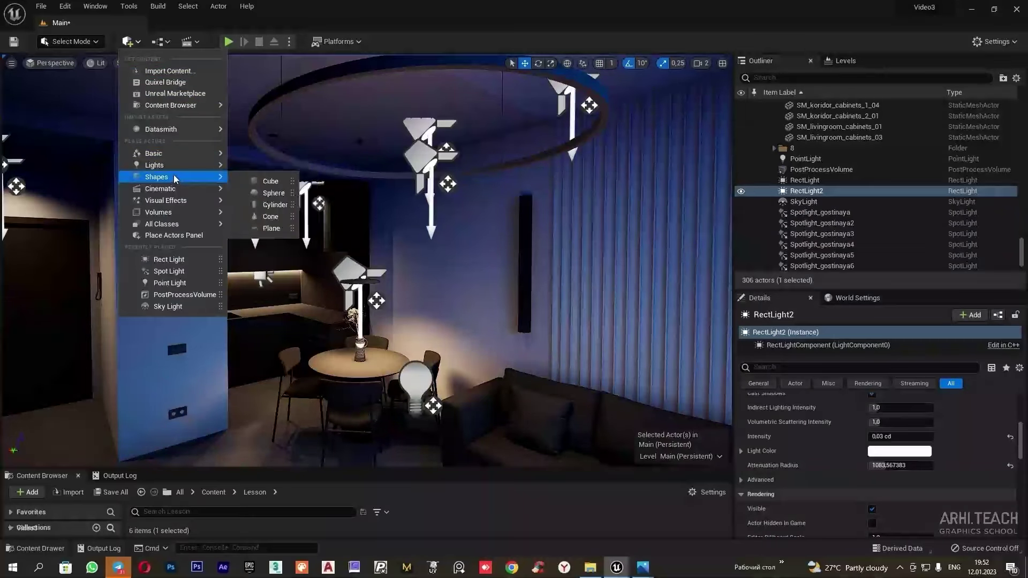
pyautogui.click(272, 183)
pyautogui.moveTo(607, 268); pyautogui.dragTo(531, 278)
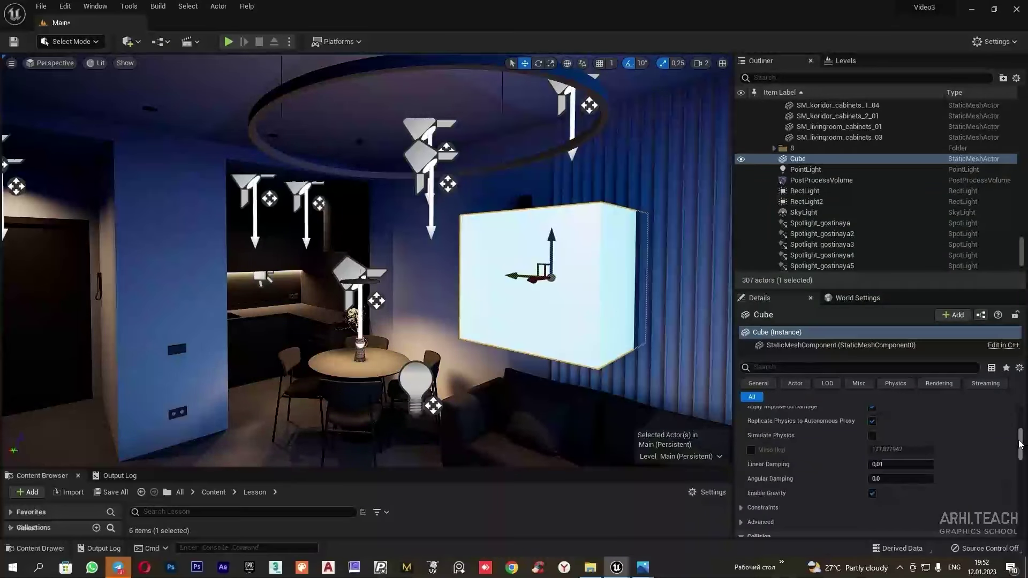
# Scale the cube to 0.07 in X, 0.305 in Y and 1.1775 in Z, and align it with the wall lamp.
pyautogui.scroll(5, 910, 465)
pyautogui.moveTo(879, 458); pyautogui.dragTo(685, 457)
pyautogui.moveTo(922, 456); pyautogui.dragTo(894, 456)
pyautogui.moveTo(980, 456); pyautogui.dragTo(988, 456)
pyautogui.moveTo(552, 246)
pyautogui.mouseDown()
pyautogui.moveTo(552, 230)
pyautogui.moveTo(524, 262)
pyautogui.moveTo(542, 260)
pyautogui.moveTo(501, 260)
pyautogui.moveTo(542, 244)
pyautogui.mouseUp()
# Switch to the four-viewport layout and set the cube's X and Y scale to 0.01.
pyautogui.click(722, 63)
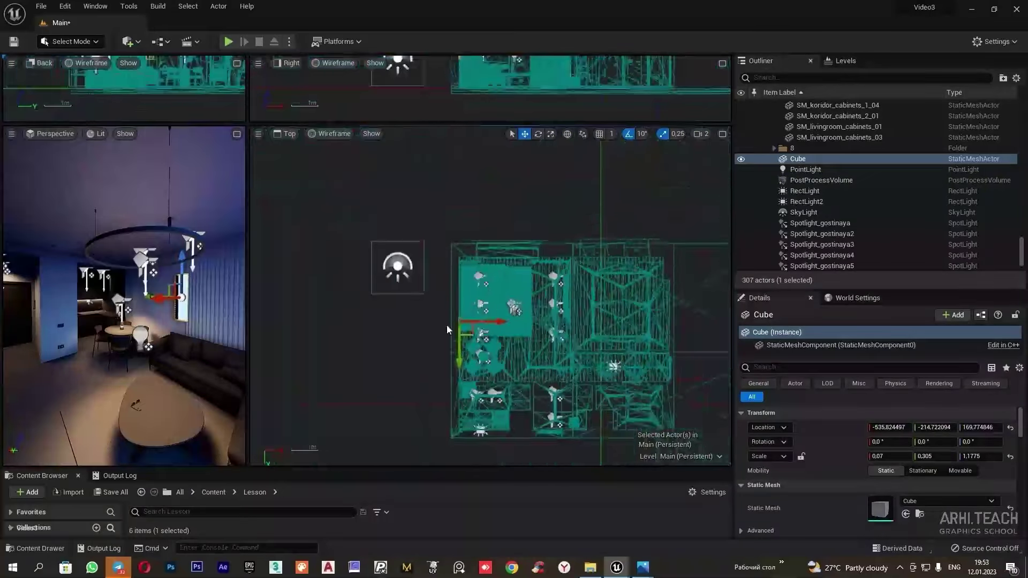
pyautogui.scroll(8, 512, 375)
pyautogui.click(878, 456)
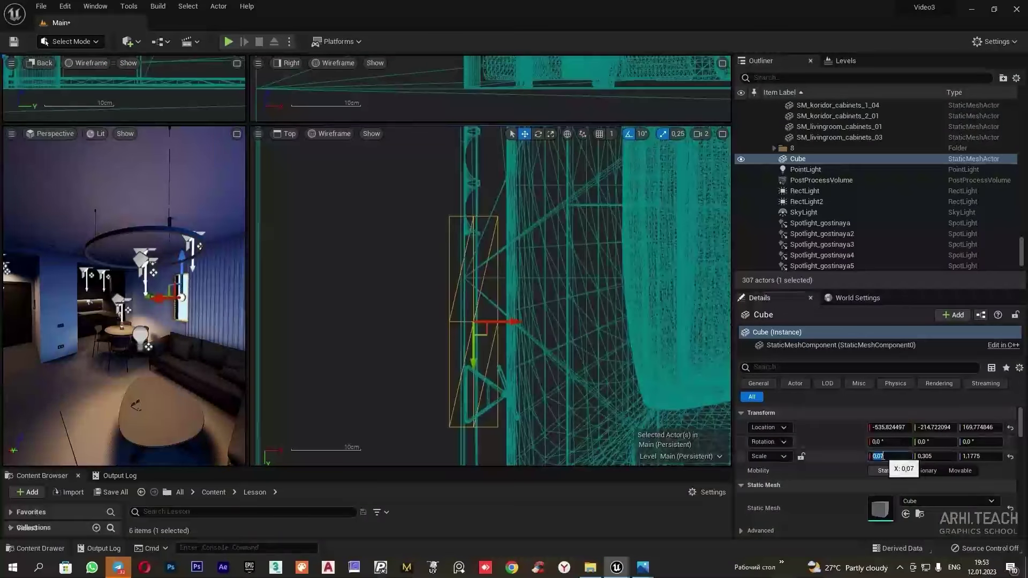
pyautogui.write('0,01')
pyautogui.click(936, 456)
pyautogui.press('Return')
pyautogui.scroll(5, 472, 380)
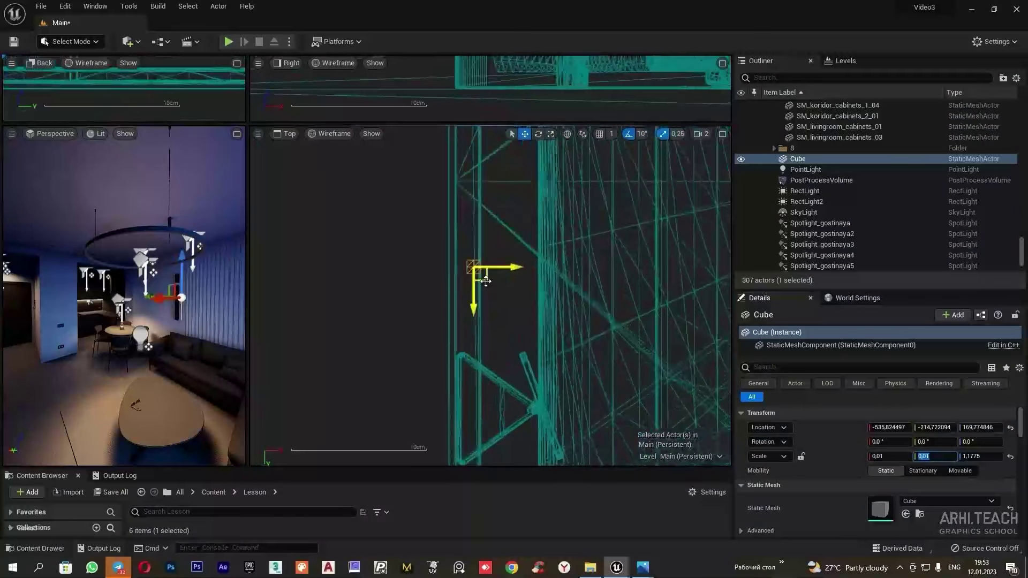
# In the top view, move the thin cube to the tip of the wall lamp's triangular profile.
pyautogui.moveTo(485, 280); pyautogui.dragTo(542, 409)
pyautogui.scroll(-5, 485, 364)
pyautogui.moveTo(495, 414); pyautogui.dragTo(488, 362, button='middle')
pyautogui.scroll(3, 487, 363)
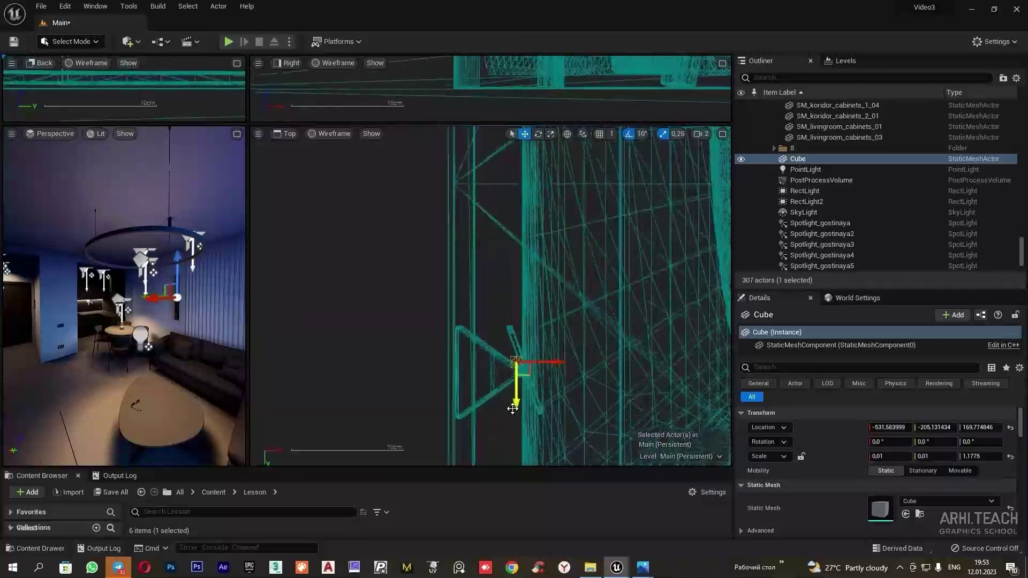
pyautogui.scroll(1, 520, 383)
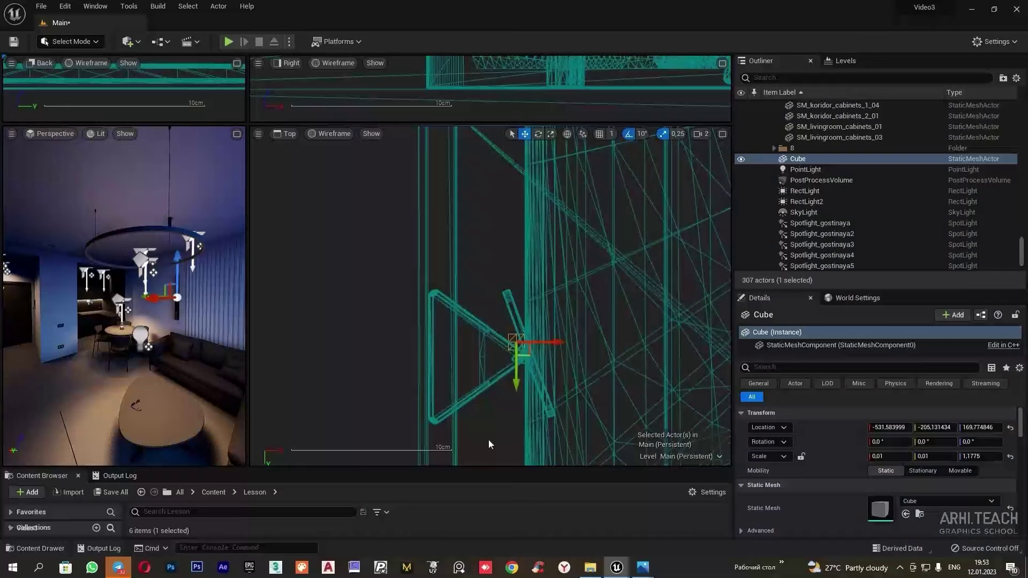
# Duplicate the thin cube just beside the original and set the copy's X scale to 0.03.
pyautogui.keyDown('alt'); pyautogui.moveTo(523, 362); pyautogui.dragTo(521, 394); pyautogui.keyUp('alt')
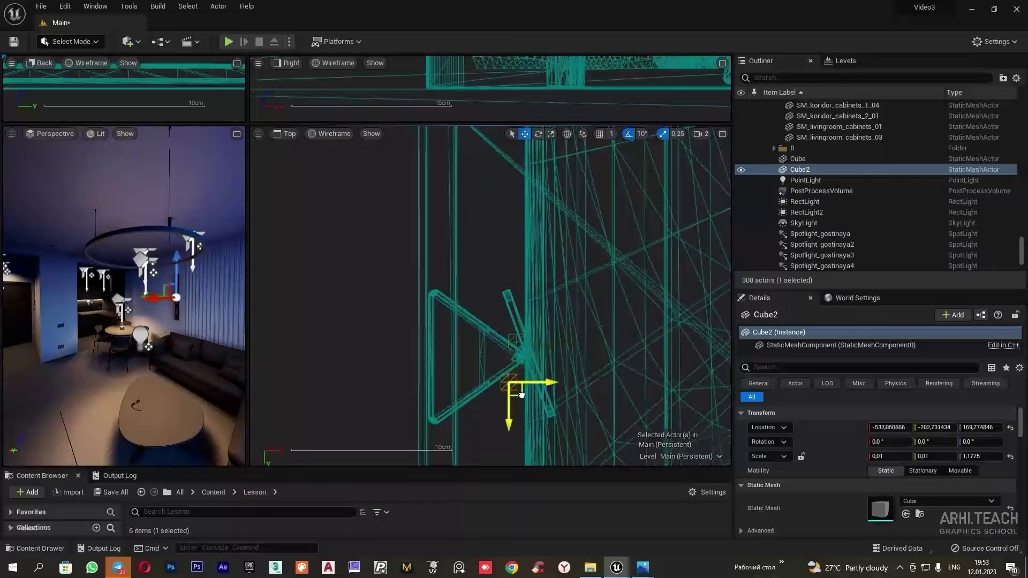
pyautogui.click(933, 456)
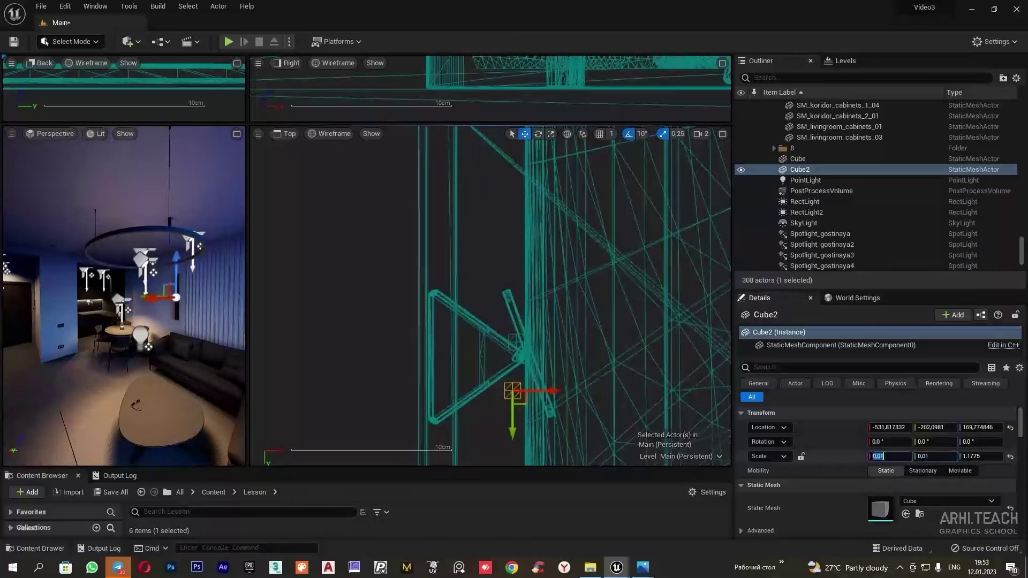
pyautogui.write('0,03')
pyautogui.press('Return')
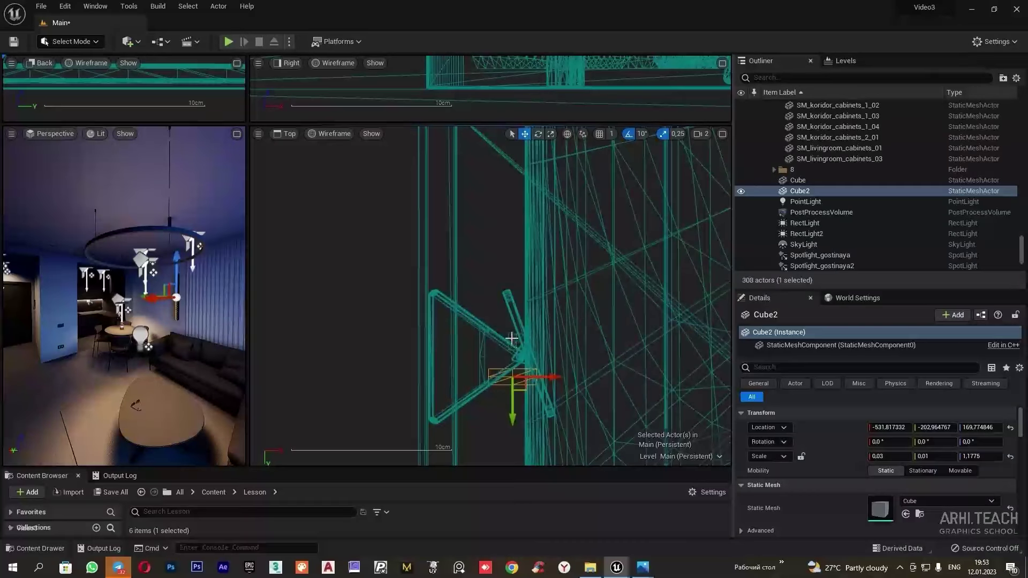
# Return to the full perspective view and assign M_emissive from the Lesson_Material folder to the original thin cube.
pyautogui.click(511, 337)
pyautogui.scroll(-1, 509, 336)
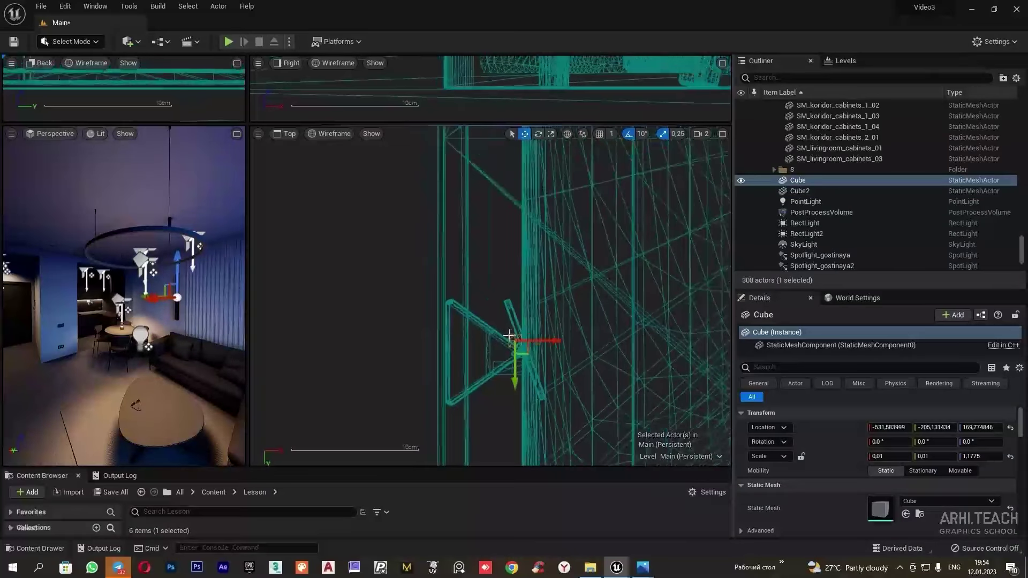
pyautogui.click(236, 134)
pyautogui.moveTo(378, 474); pyautogui.dragTo(376, 464)
pyautogui.click(682, 7)
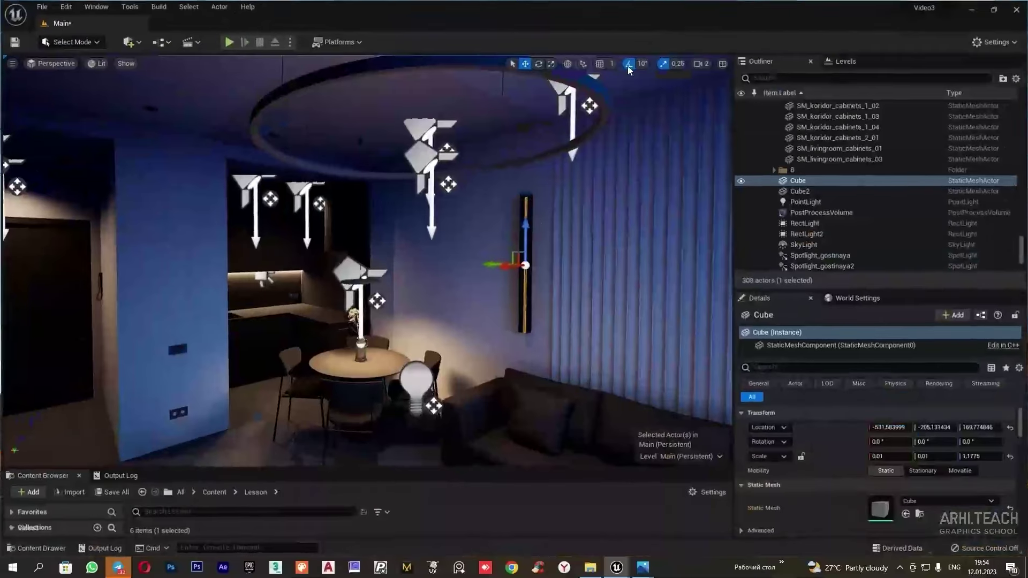
pyautogui.moveTo(443, 468); pyautogui.dragTo(446, 313)
pyautogui.doubleClick(148, 393)
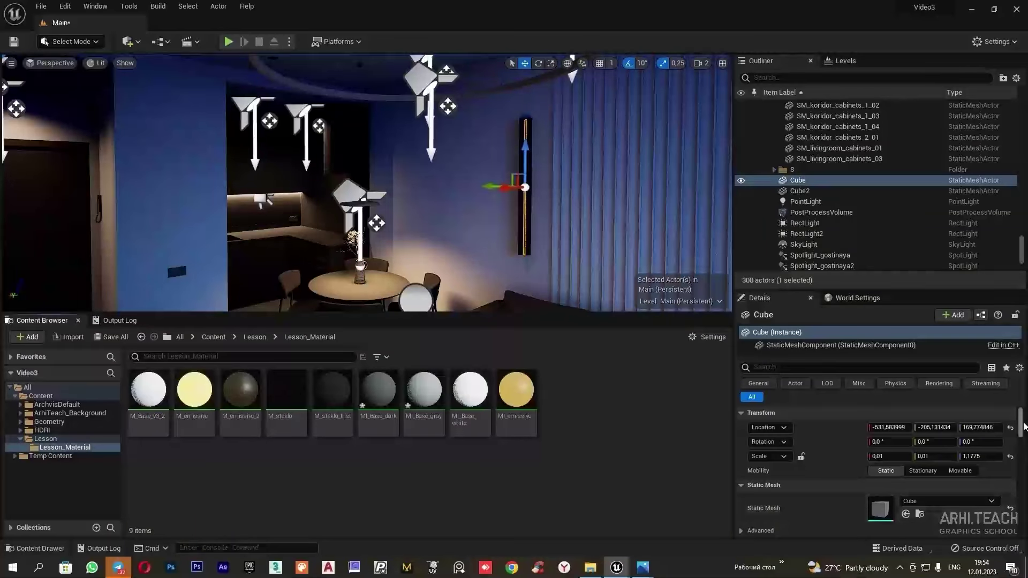
pyautogui.moveTo(1020, 425); pyautogui.dragTo(1020, 433)
pyautogui.moveTo(189, 396); pyautogui.dragTo(881, 482)
# Open the M_emissive material, review its Color parameter and the Multiply and Emissive nodes, and close it.
pyautogui.doubleClick(186, 394)
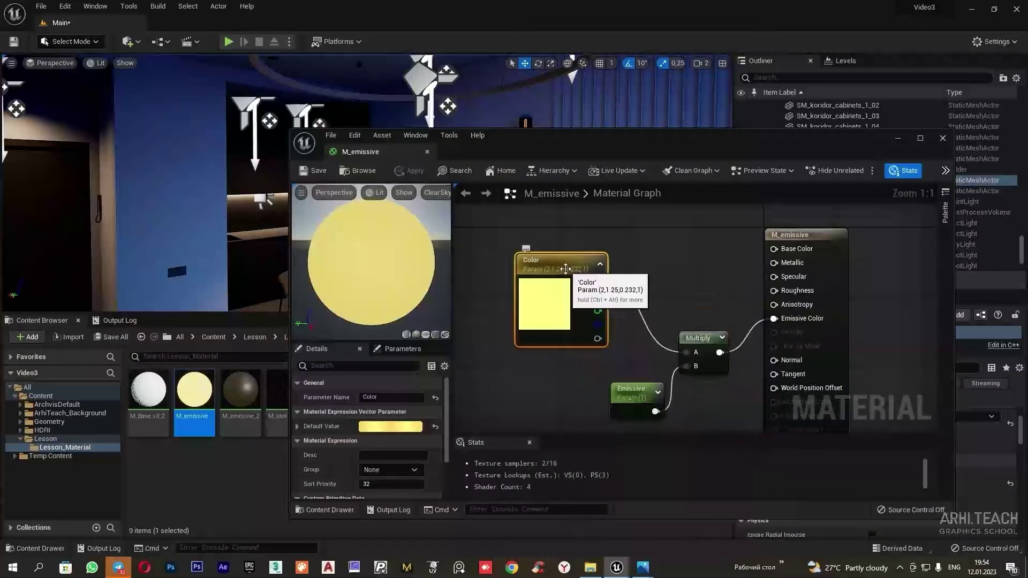
pyautogui.doubleClick(562, 270)
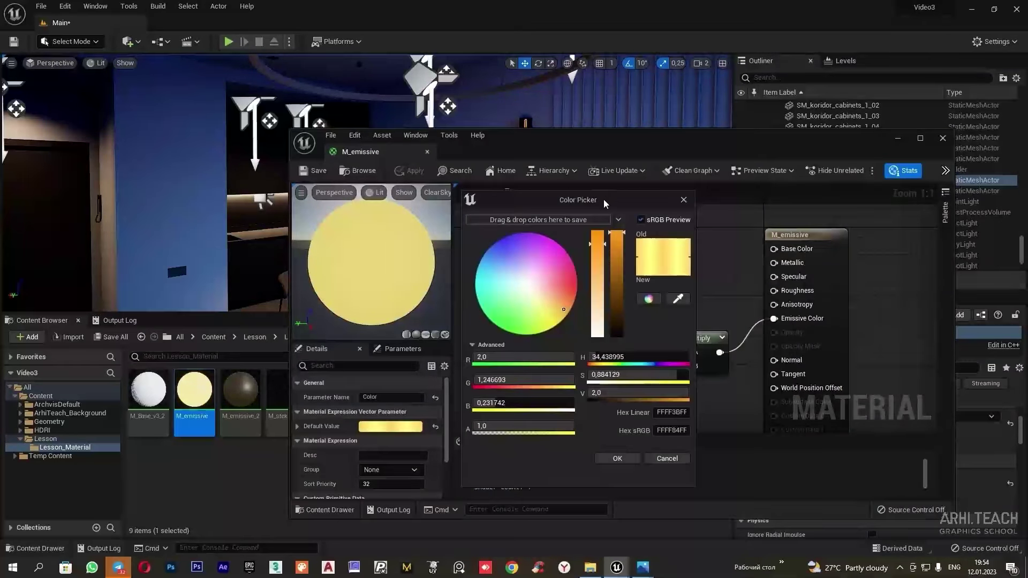
pyautogui.click(617, 458)
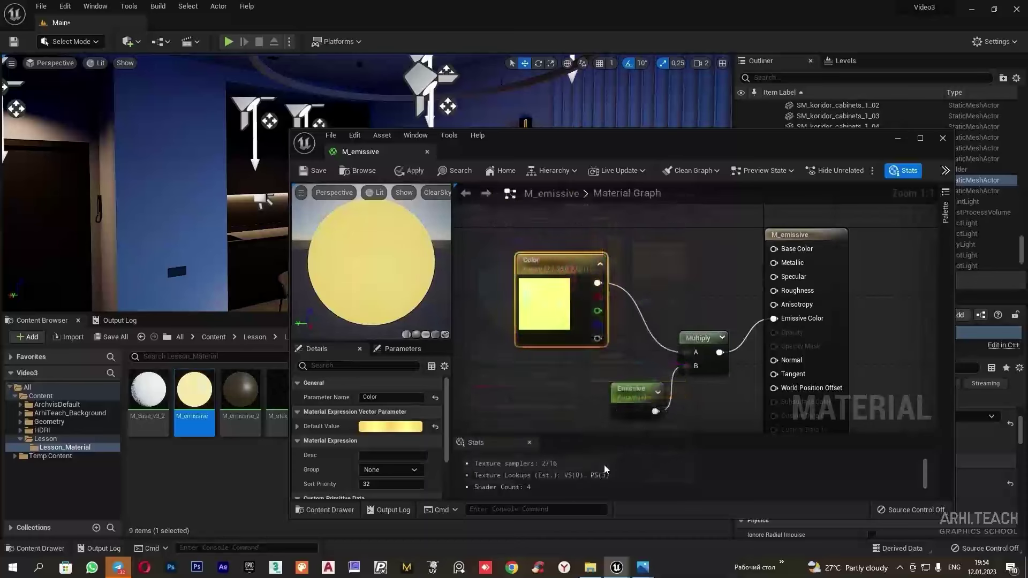
pyautogui.moveTo(691, 420); pyautogui.dragTo(671, 355, button='right')
pyautogui.click(660, 301)
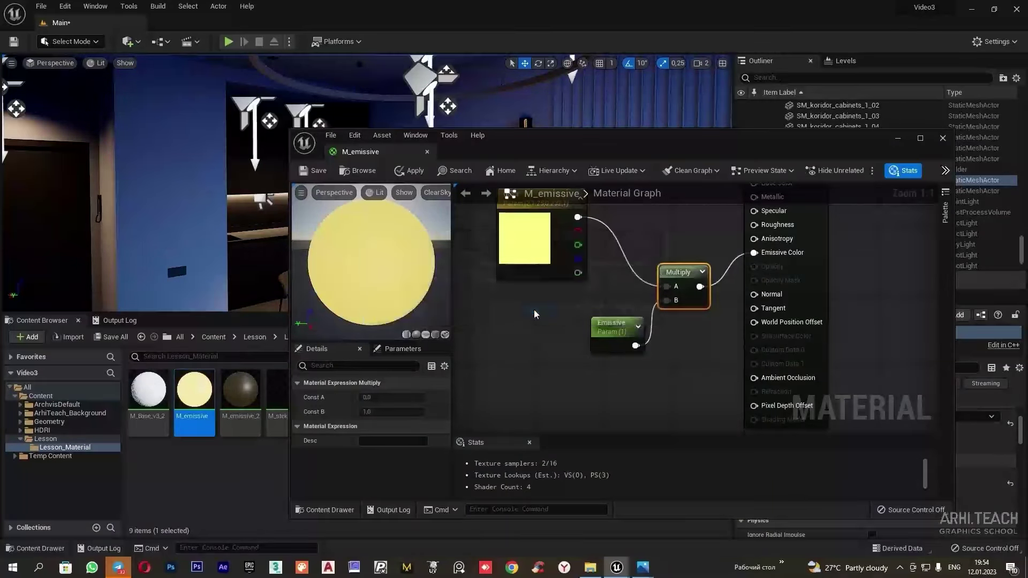
pyautogui.click(942, 138)
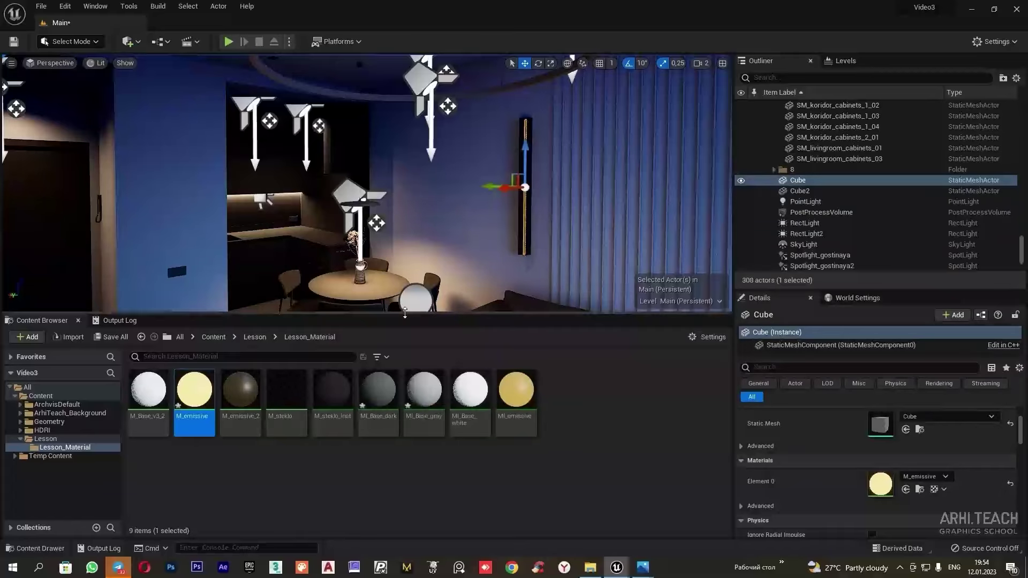
# Assign the M_emissive_2 material to the round underside disc of the pendant lamp above the dining table.
pyautogui.moveTo(353, 314); pyautogui.dragTo(356, 427)
pyautogui.moveTo(357, 362); pyautogui.dragTo(357, 337, button='right')
pyautogui.press('w')
pyautogui.moveTo(342, 220); pyautogui.dragTo(355, 200)
pyautogui.click(356, 207)
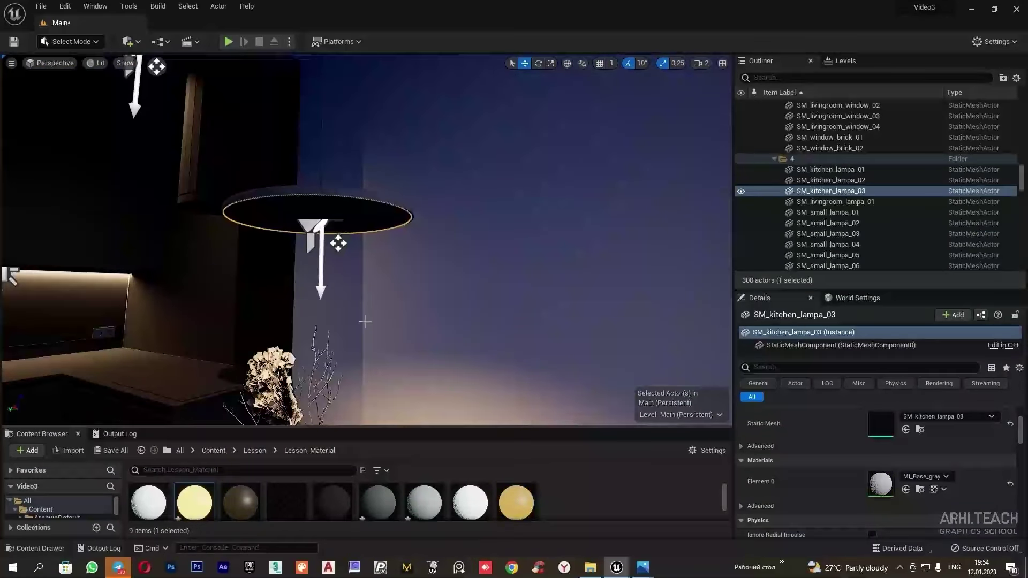
pyautogui.moveTo(392, 424); pyautogui.dragTo(390, 348)
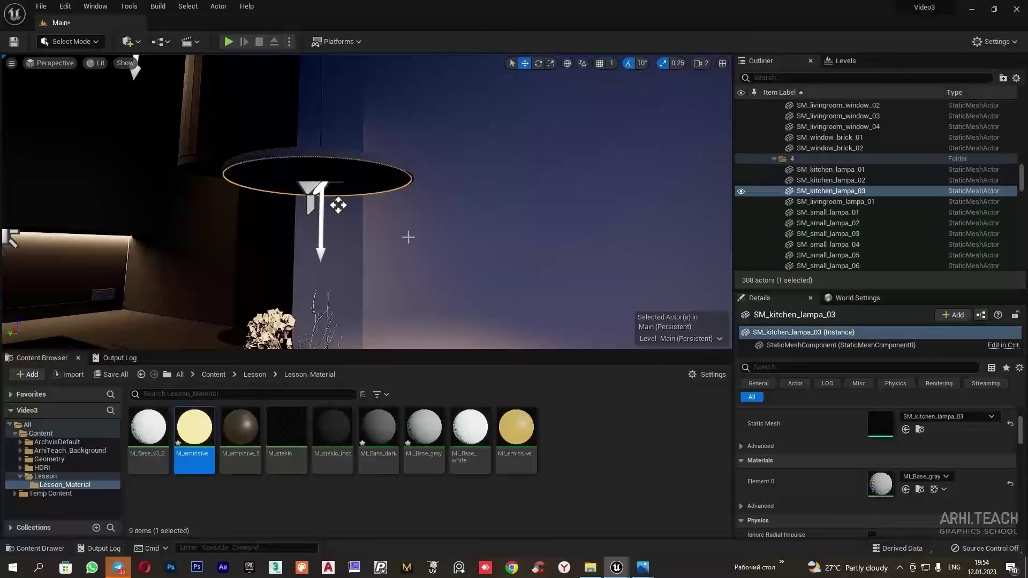
pyautogui.scroll(-1, 391, 228)
pyautogui.moveTo(568, 258); pyautogui.dragTo(530, 327, button='right')
pyautogui.press('s')
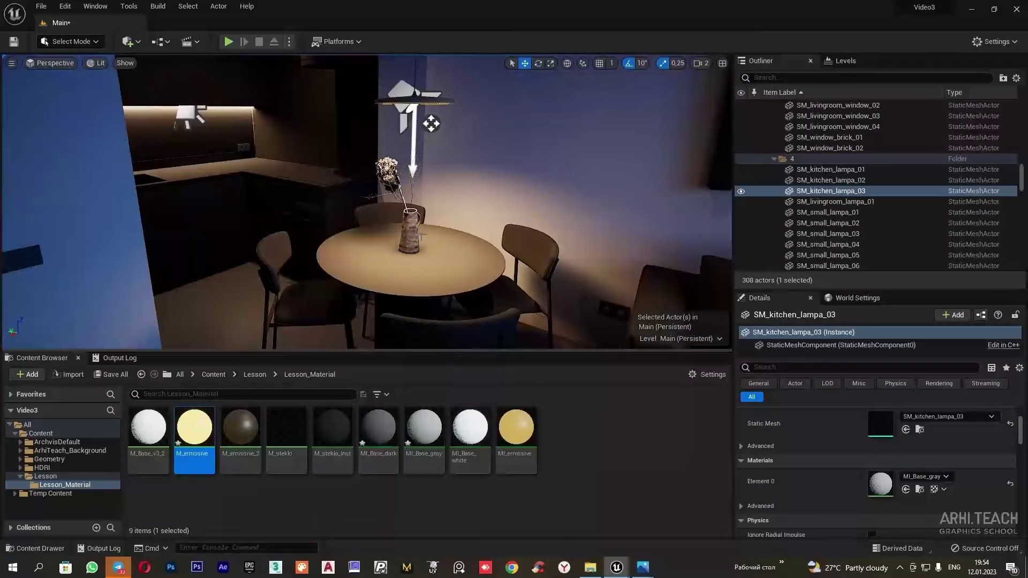
pyautogui.scroll(6, 412, 204)
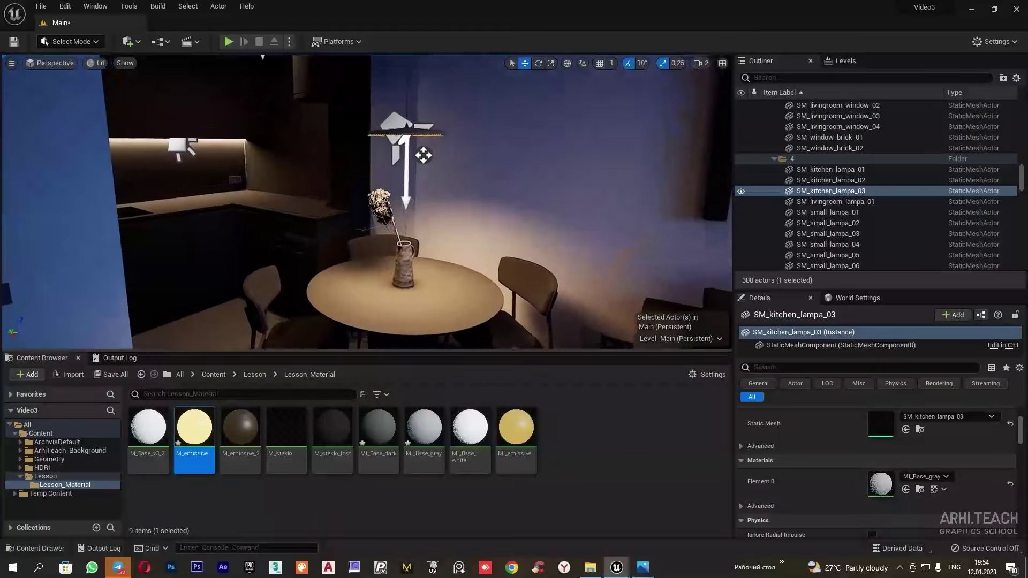
pyautogui.moveTo(241, 428); pyautogui.dragTo(873, 483)
# Assign the M_emissive_2 material to the ring chandelier SM_livingroom_lampa_01 in the living room.
pyautogui.moveTo(482, 214); pyautogui.dragTo(679, 160, button='right')
pyautogui.moveTo(363, 240); pyautogui.dragTo(364, 240, button='right')
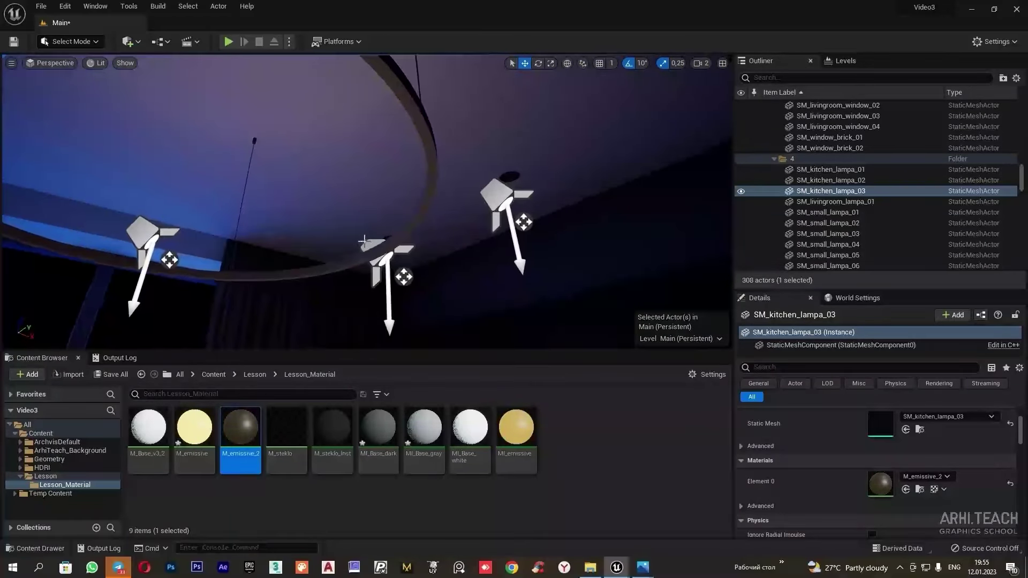
pyautogui.click(433, 172)
pyautogui.moveTo(523, 294); pyautogui.dragTo(522, 294, button='right')
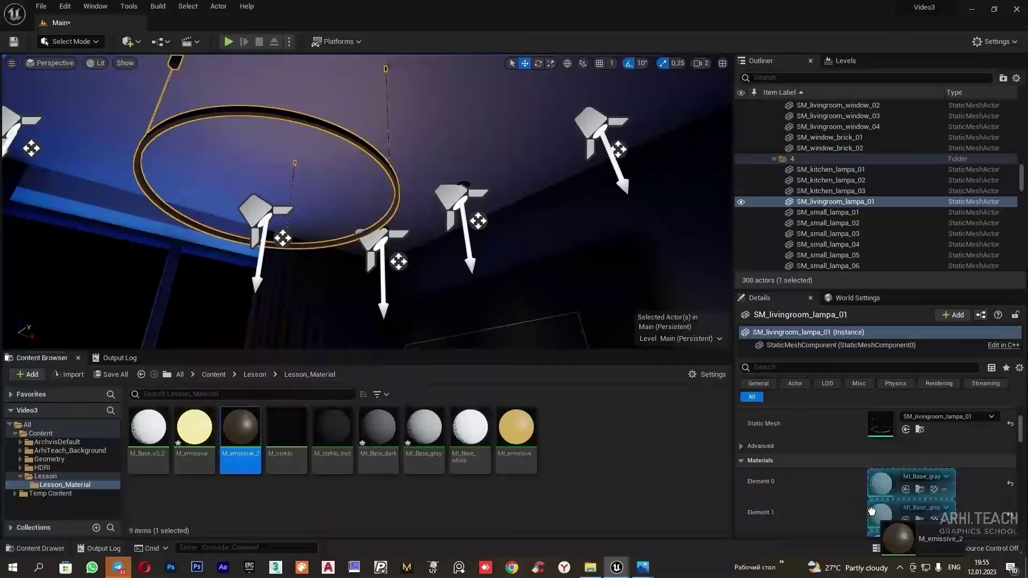
# Apply the M_emissive_2 material to the inner discs of the recessed ceiling lamps SM_small_lampa_54 and SM_small_lampa_53.
pyautogui.moveTo(405, 350); pyautogui.dragTo(407, 458)
pyautogui.moveTo(441, 356); pyautogui.dragTo(465, 368, button='right')
pyautogui.press('g')
pyautogui.click(452, 301)
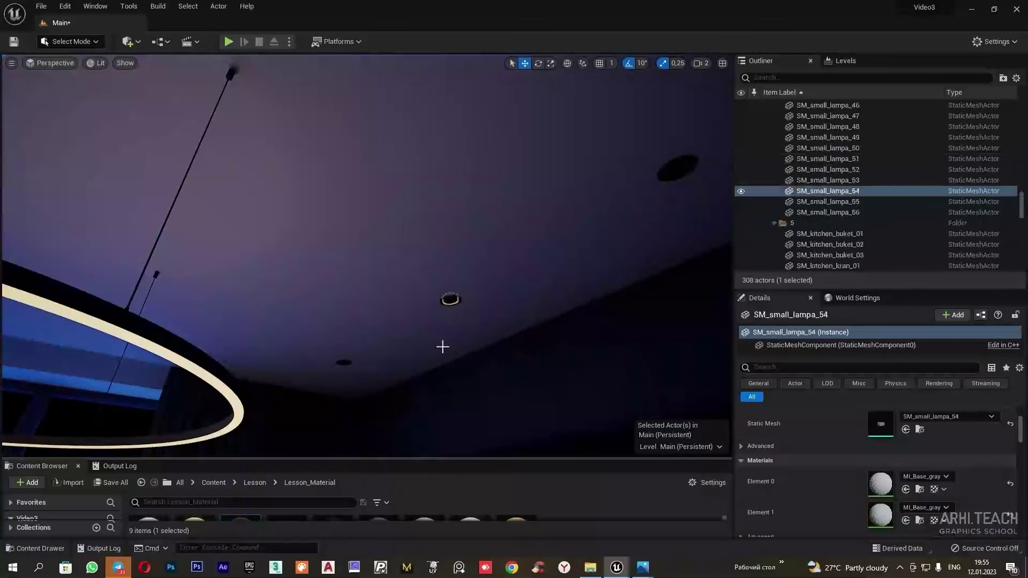
pyautogui.press('f')
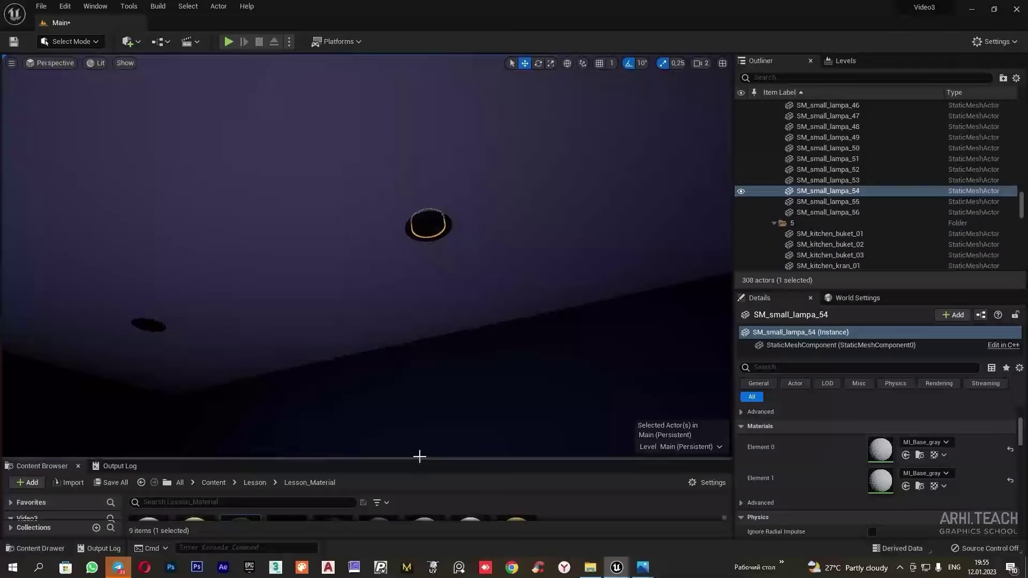
pyautogui.moveTo(420, 458); pyautogui.dragTo(420, 399)
pyautogui.moveTo(240, 476); pyautogui.dragTo(429, 196)
pyautogui.click(156, 298)
pyautogui.press('f')
pyautogui.moveTo(232, 494); pyautogui.dragTo(335, 92)
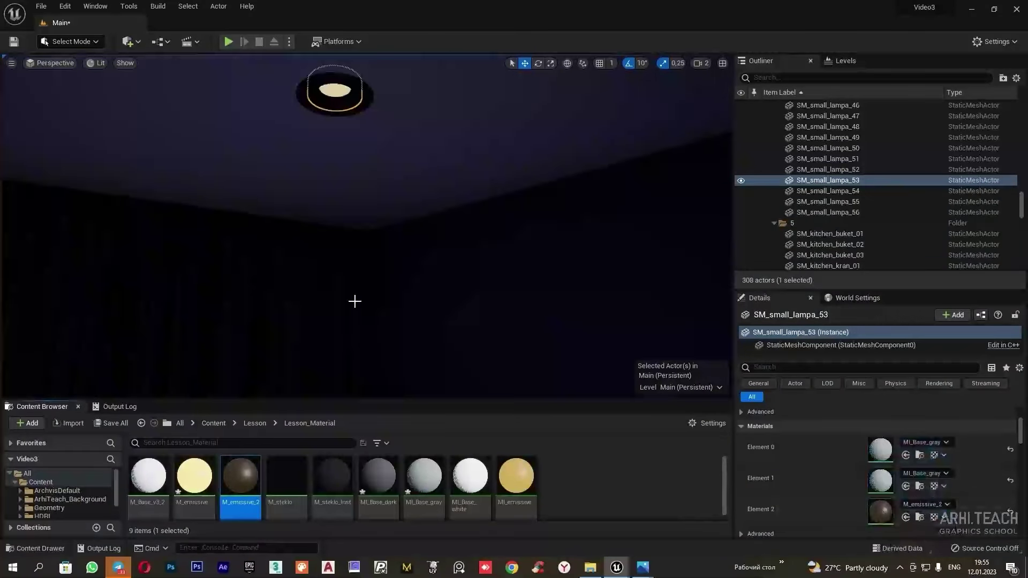
# Assign M_emissive_2 to Element 2 of the recessed ceiling lamp SM_small_lampa_31, undoing the wrong slot assignment.
pyautogui.moveTo(353, 300); pyautogui.dragTo(353, 301, button='right')
pyautogui.click(392, 153)
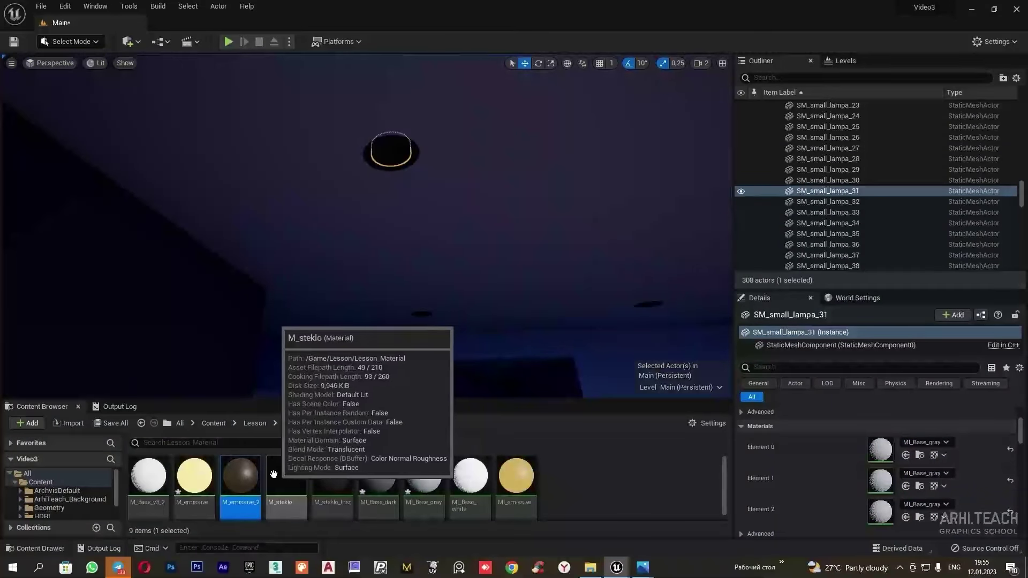
pyautogui.moveTo(251, 477); pyautogui.dragTo(880, 480)
pyautogui.hotkey('ctrl', 'z')
pyautogui.moveTo(245, 480); pyautogui.dragTo(881, 512)
# Assign M_emissive_2 to Element 2 of the next recessed ceiling lamp and to Element 1 of SM_small_lampa_22.
pyautogui.moveTo(486, 305); pyautogui.dragTo(485, 306, button='right')
pyautogui.click(487, 301)
pyautogui.moveTo(241, 479); pyautogui.dragTo(881, 512)
pyautogui.moveTo(416, 269); pyautogui.dragTo(415, 269, button='right')
pyautogui.click(416, 269)
pyautogui.moveTo(241, 477); pyautogui.dragTo(880, 481)
pyautogui.moveTo(359, 289); pyautogui.dragTo(358, 289, button='right')
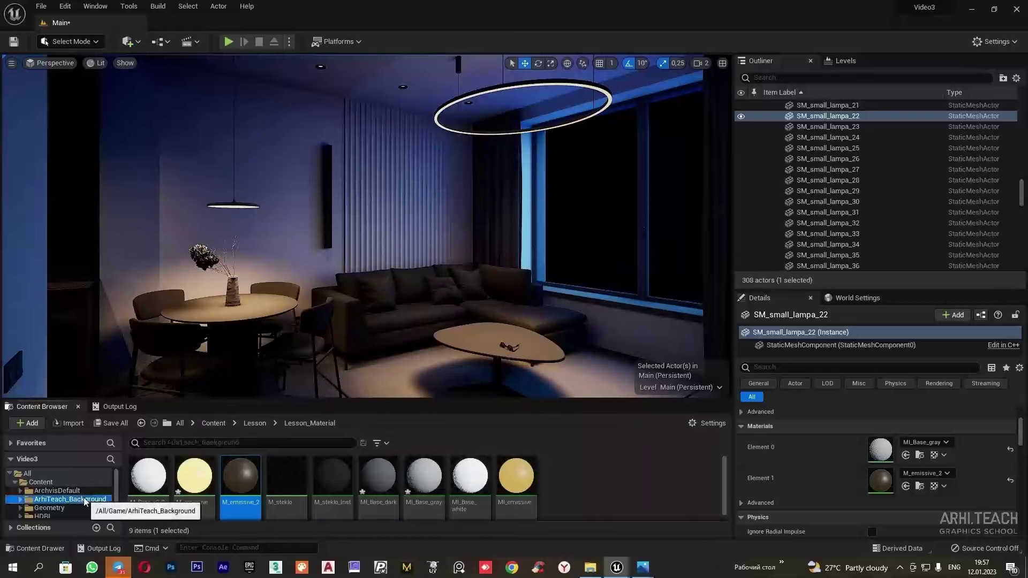
# Place BP_ArhiTeach_Background from the ArhiTeach_Background folder into the scene at the living room window.
pyautogui.click(69, 499)
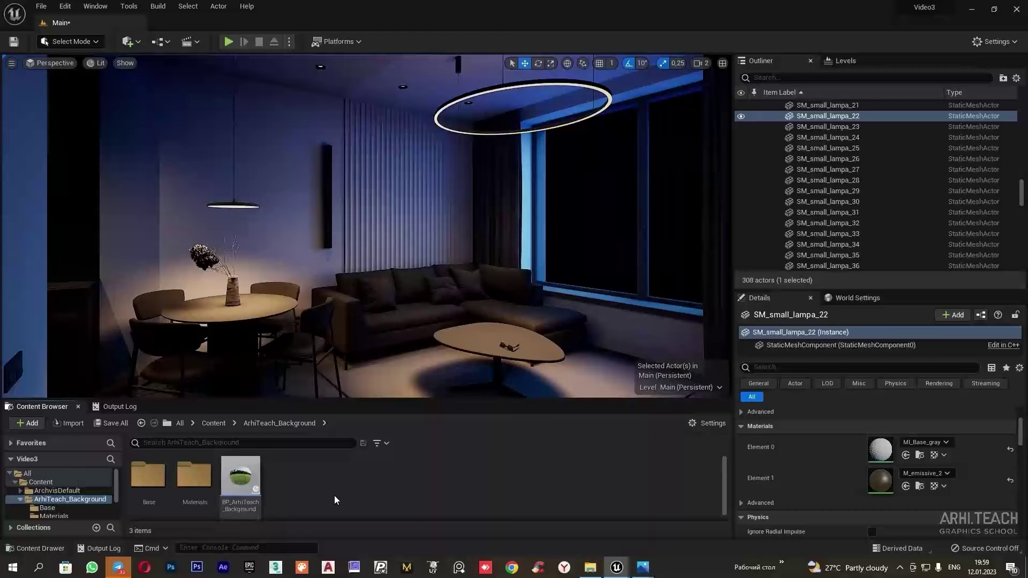
pyautogui.moveTo(241, 478); pyautogui.dragTo(585, 304)
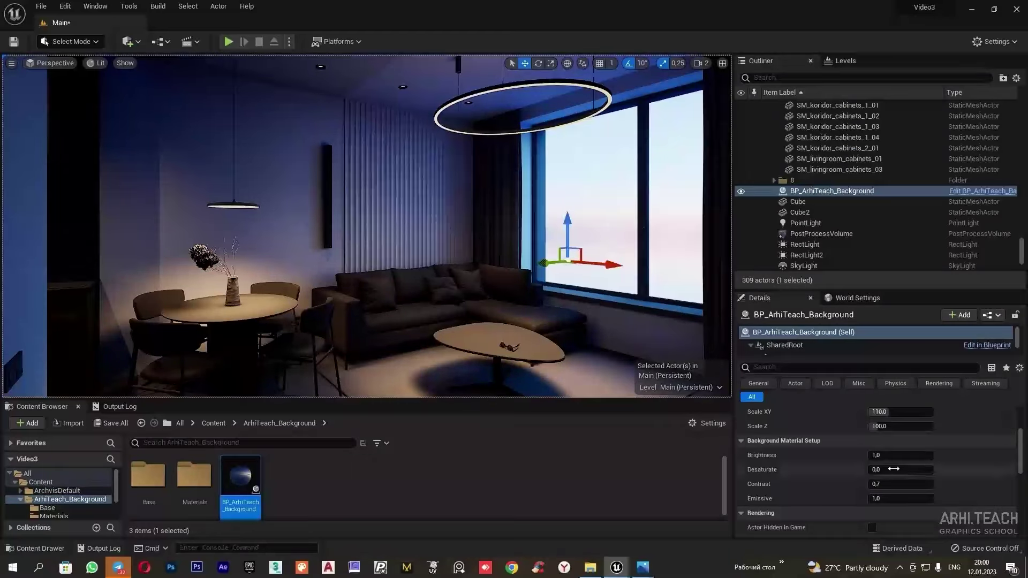
# Set the background's Horizon Line to about -4640, Brightness to 0.376, Desaturate to 0.08, Contrast to 0.836 and Emissive to 0.536.
pyautogui.moveTo(900, 455); pyautogui.dragTo(883, 455)
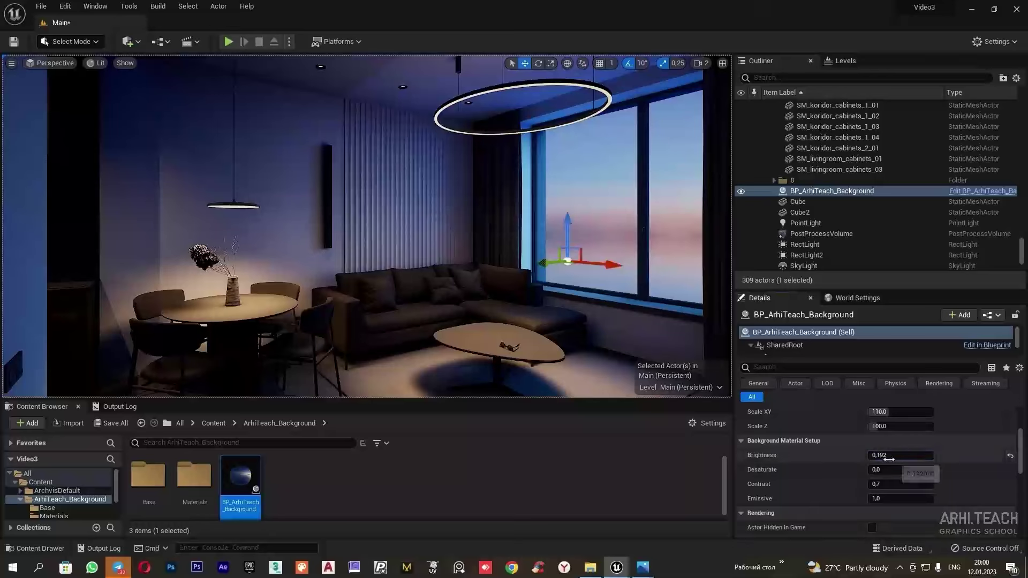
pyautogui.scroll(2, 883, 474)
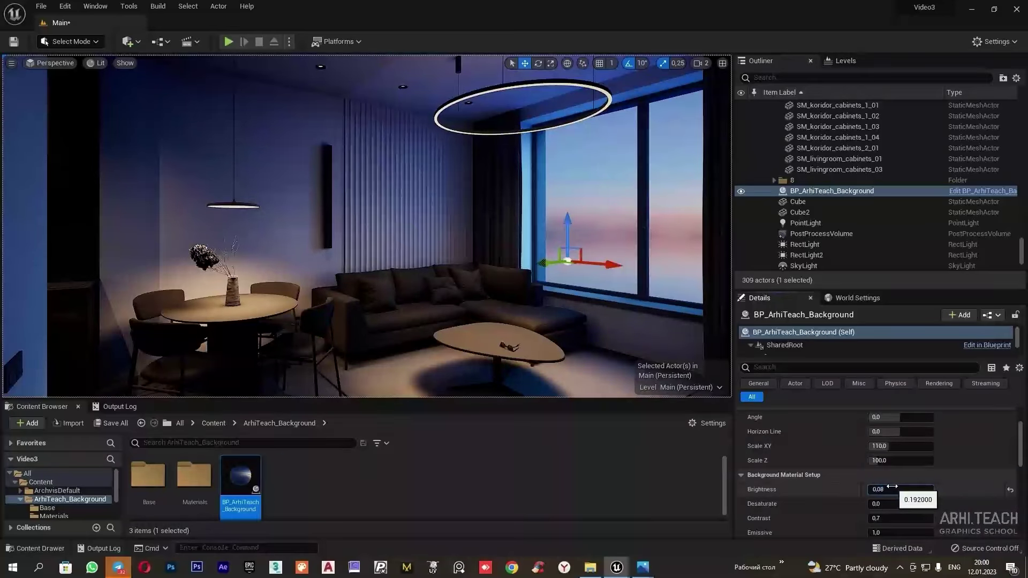
pyautogui.click(891, 488)
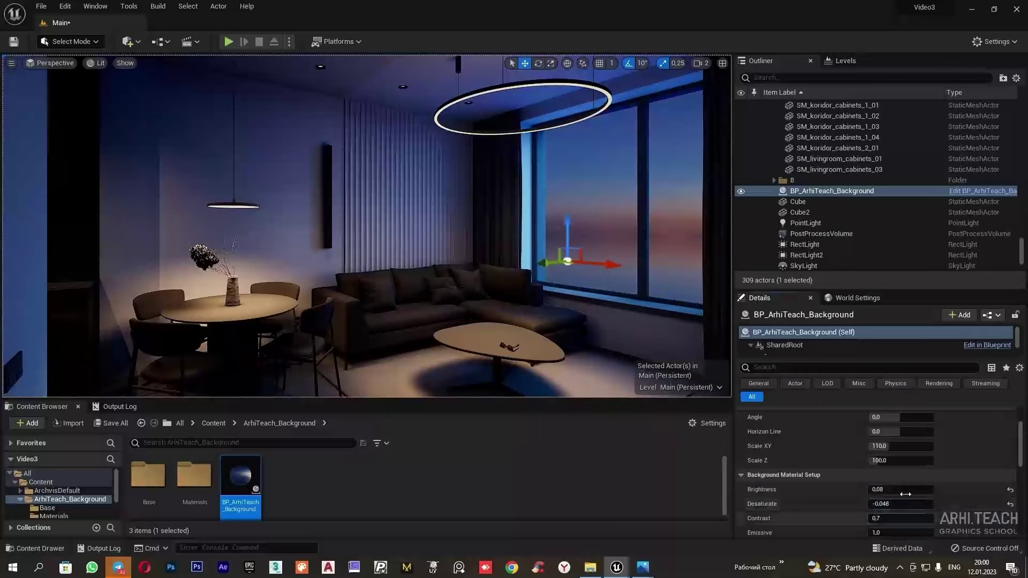
pyautogui.scroll(2, 877, 503)
pyautogui.moveTo(894, 451)
pyautogui.mouseDown()
pyautogui.moveTo(915, 451)
pyautogui.moveTo(906, 466)
pyautogui.mouseUp()
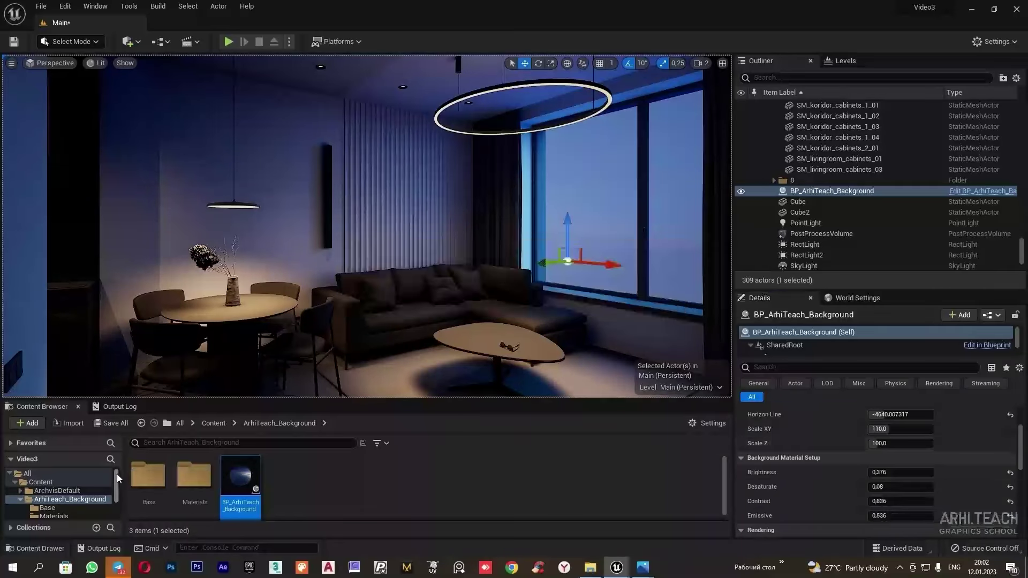
# Return to the Lesson_Material folder and open the GPU Lightmass settings.
pyautogui.scroll(-2, 67, 509)
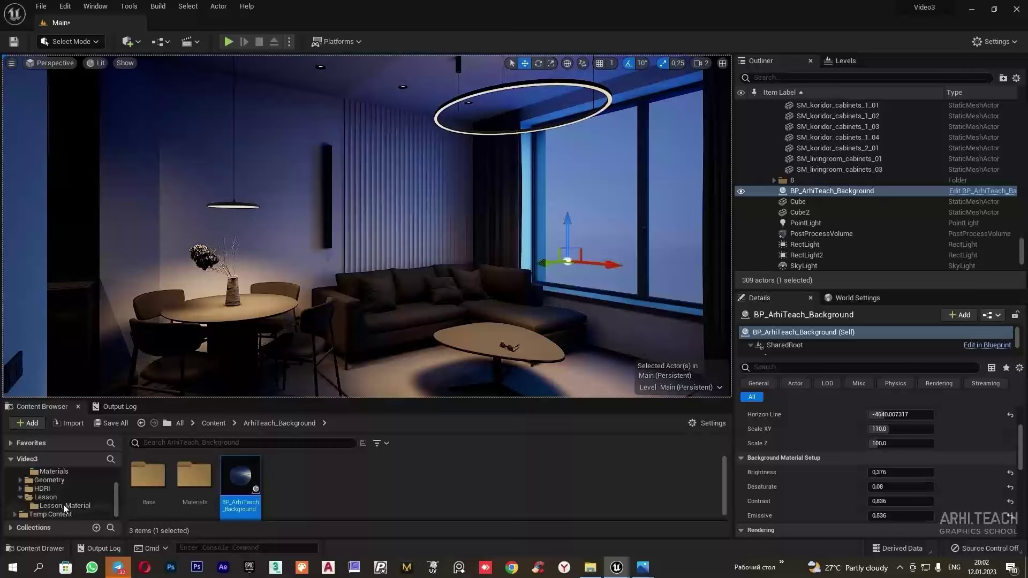
pyautogui.click(63, 505)
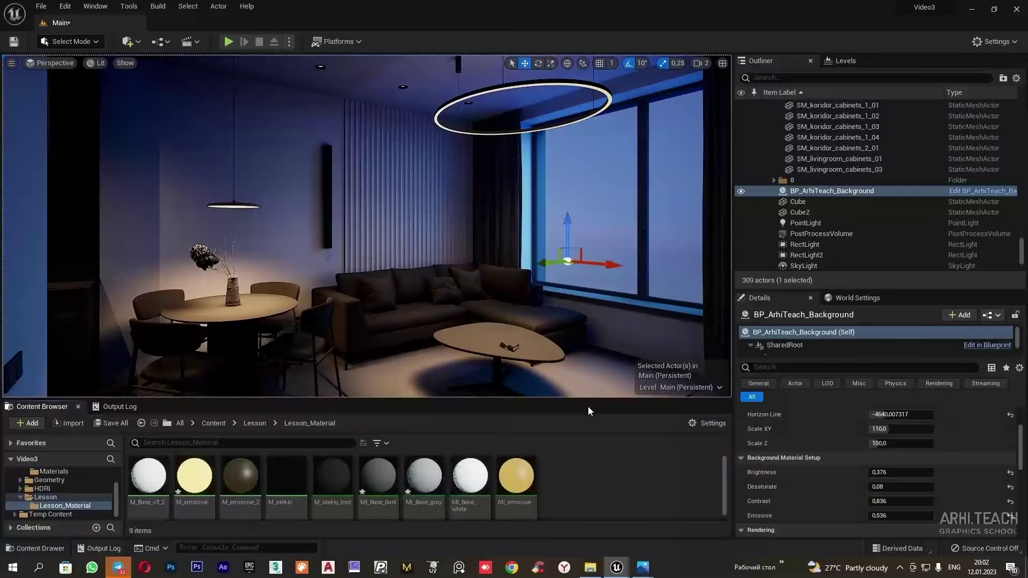
pyautogui.click(161, 6)
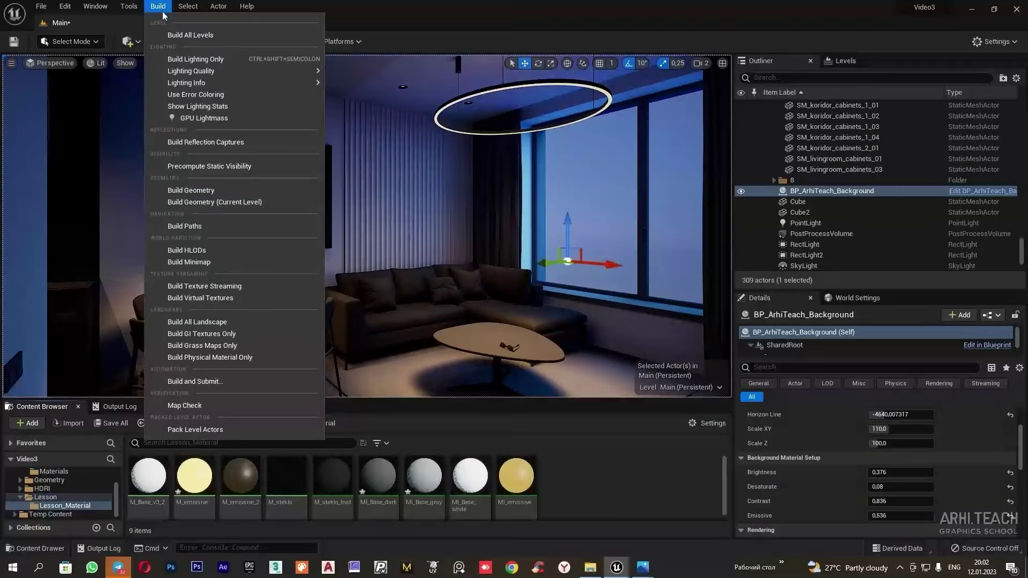
pyautogui.click(213, 118)
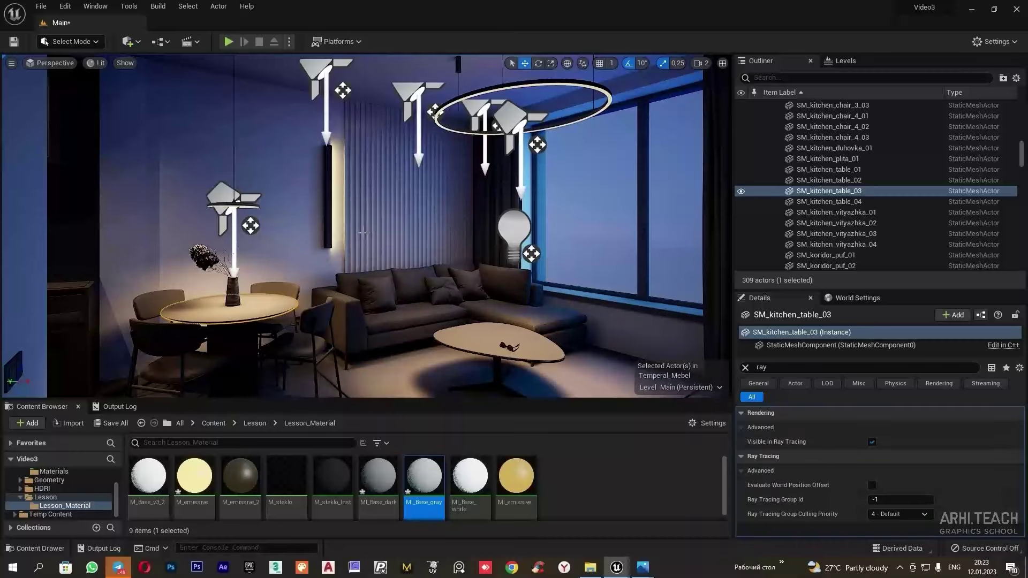
# Replace the material of the wall lamp's original thin cube, Cube, with MI_emissive.
pyautogui.click(330, 193)
pyautogui.press('f')
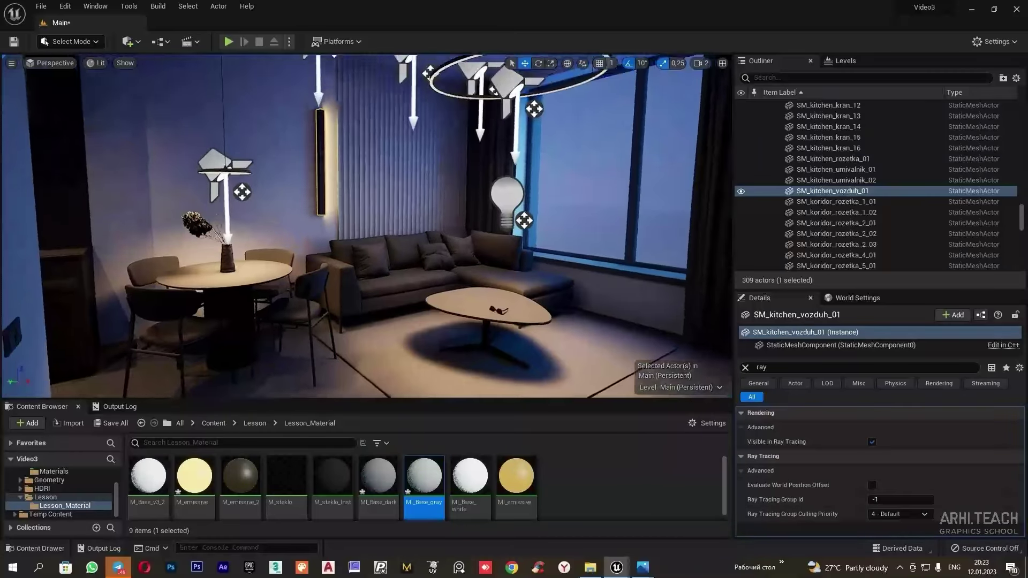
pyautogui.moveTo(1018, 220); pyautogui.dragTo(846, 268)
pyautogui.scroll(1, 803, 113)
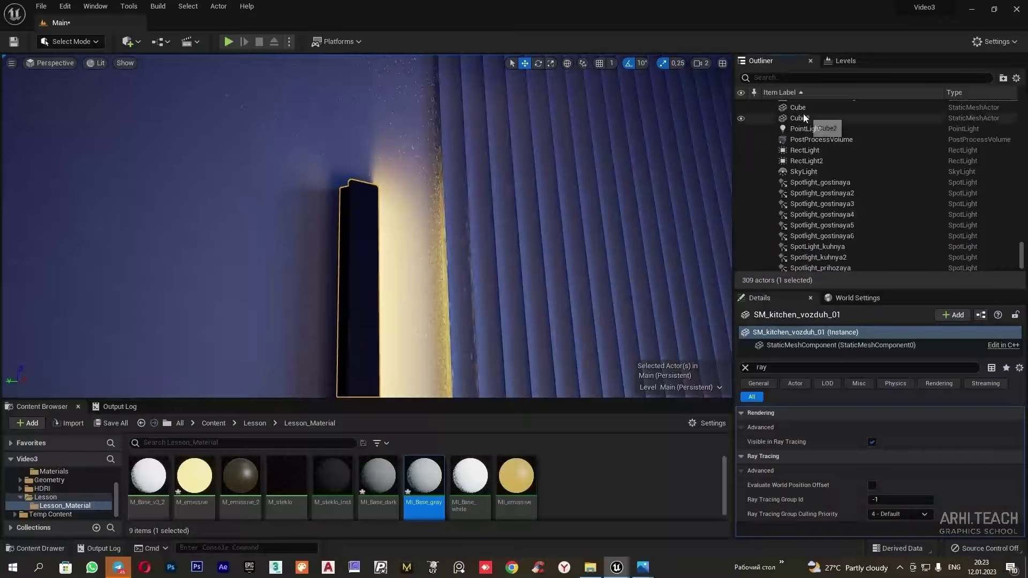
pyautogui.click(797, 107)
pyautogui.click(746, 369)
pyautogui.scroll(-3, 776, 455)
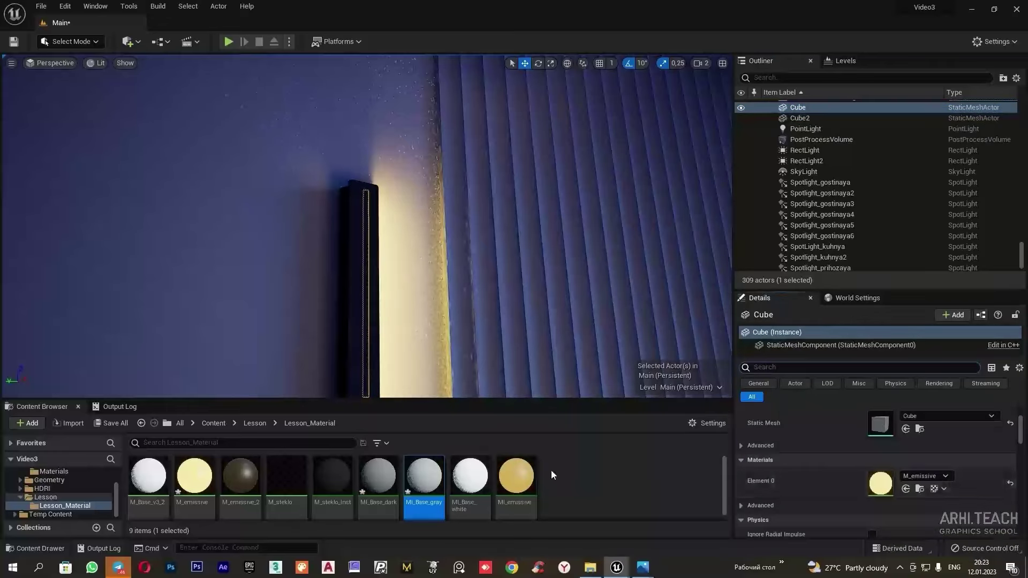
pyautogui.moveTo(516, 476); pyautogui.dragTo(873, 485)
# Set the Emissive parameter of the MI_emissive material instance to 0.25 and close its editor.
pyautogui.moveTo(225, 251); pyautogui.dragTo(141, 267, button='right')
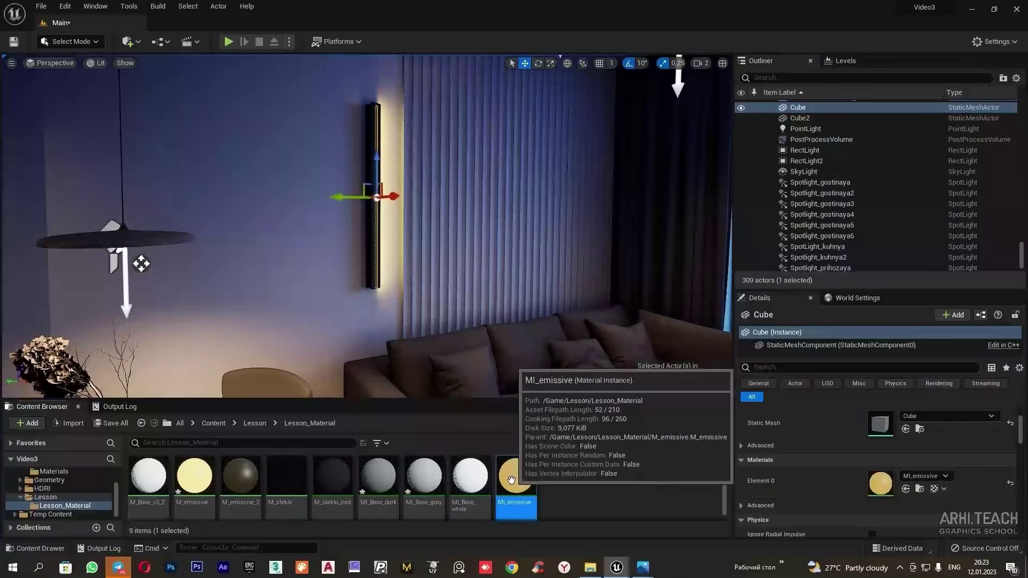
pyautogui.doubleClick(516, 476)
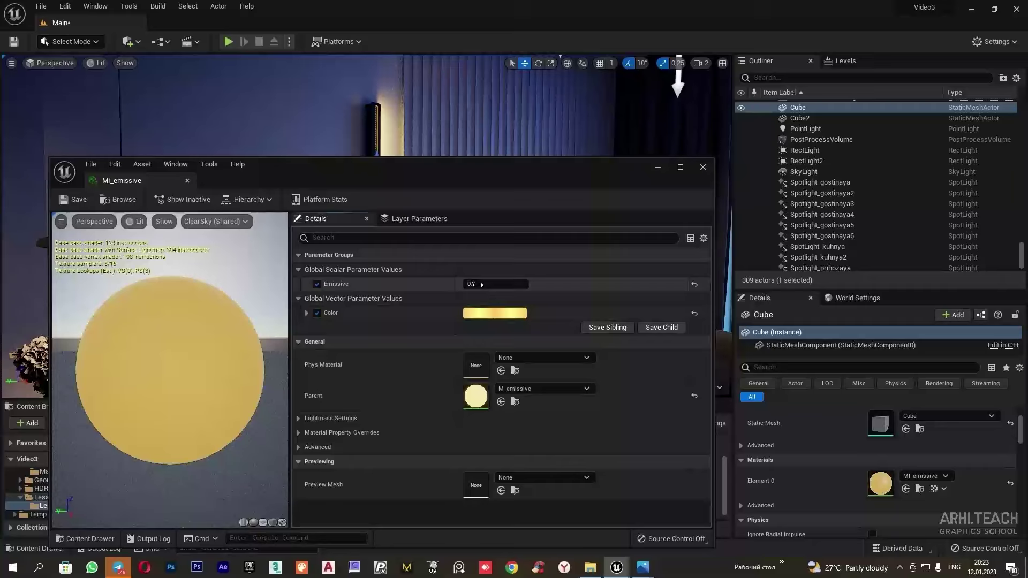
pyautogui.press('Return')
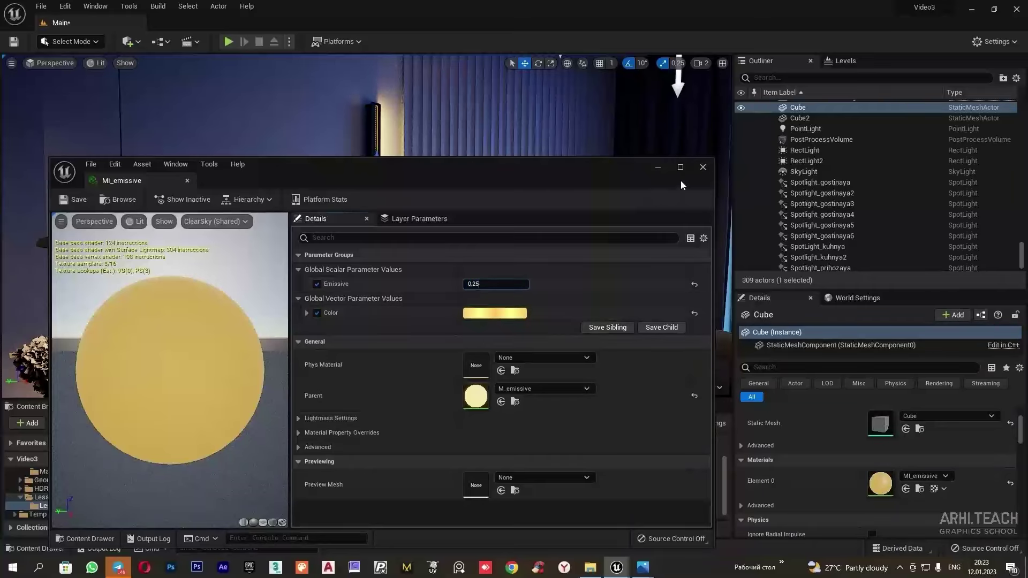
pyautogui.click(703, 168)
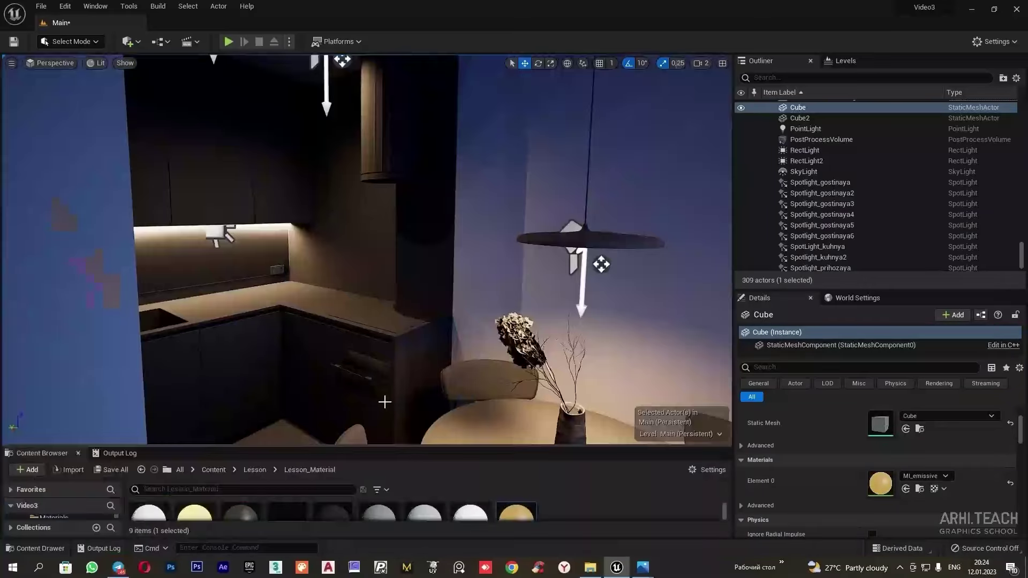
# Set the Source Radius of both kitchen spotlights, SpotLight_kuhnya and Spotlight_kuhnya2, to 30, and deselect them.
pyautogui.moveTo(399, 398); pyautogui.dragTo(375, 418, button='right')
pyautogui.moveTo(408, 243); pyautogui.dragTo(408, 187, button='right')
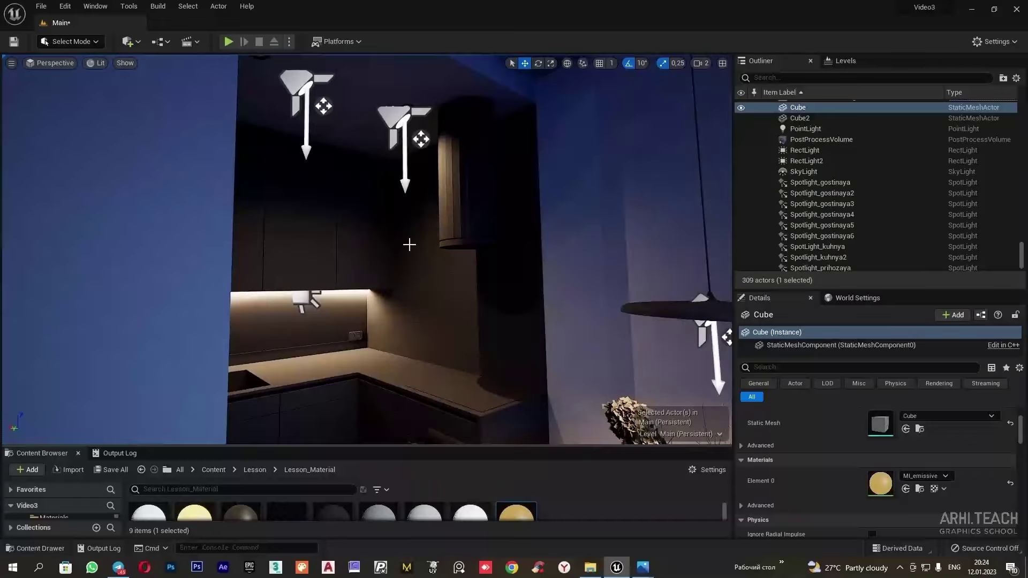
pyautogui.moveTo(404, 261); pyautogui.dragTo(404, 317, button='right')
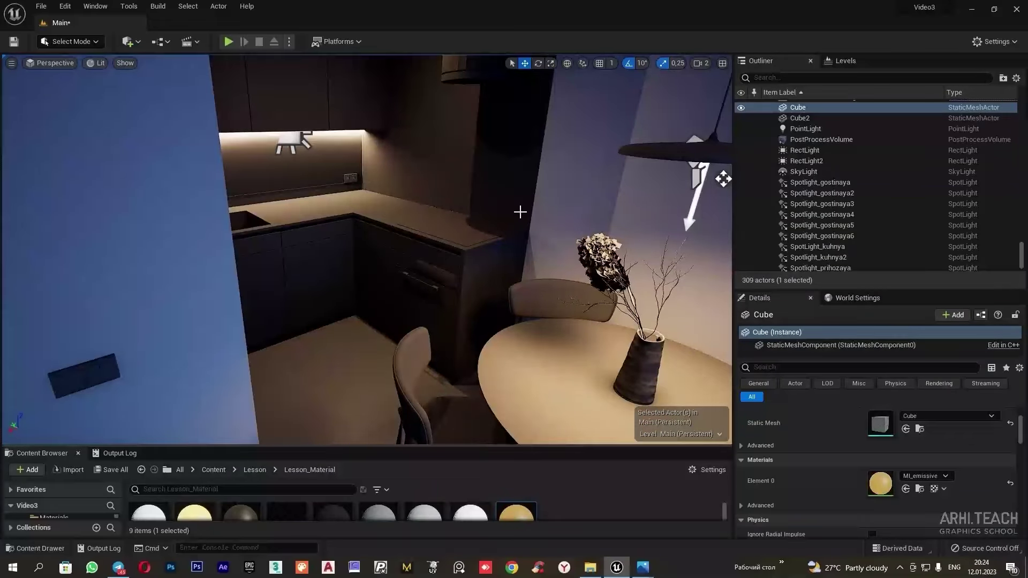
pyautogui.moveTo(447, 302); pyautogui.dragTo(442, 214, button='right')
pyautogui.click(380, 109)
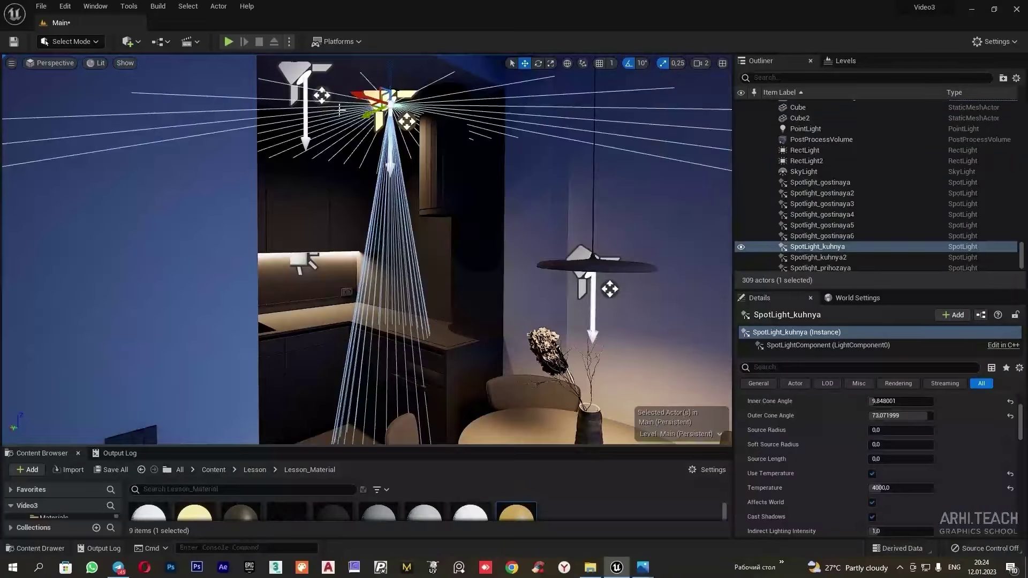
pyautogui.keyDown('ctrl'); pyautogui.click(817, 257); pyautogui.keyUp('ctrl')
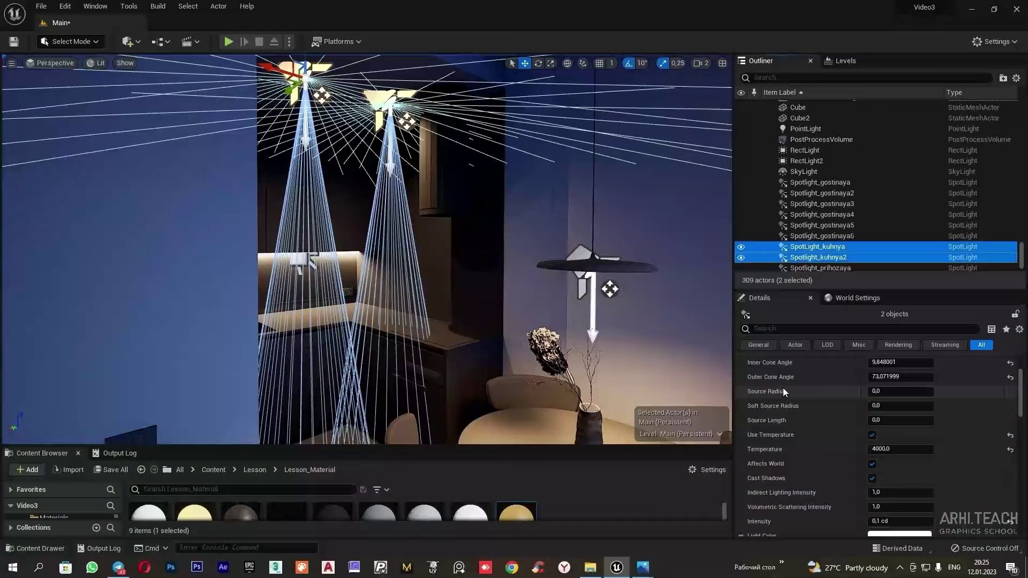
pyautogui.click(873, 391)
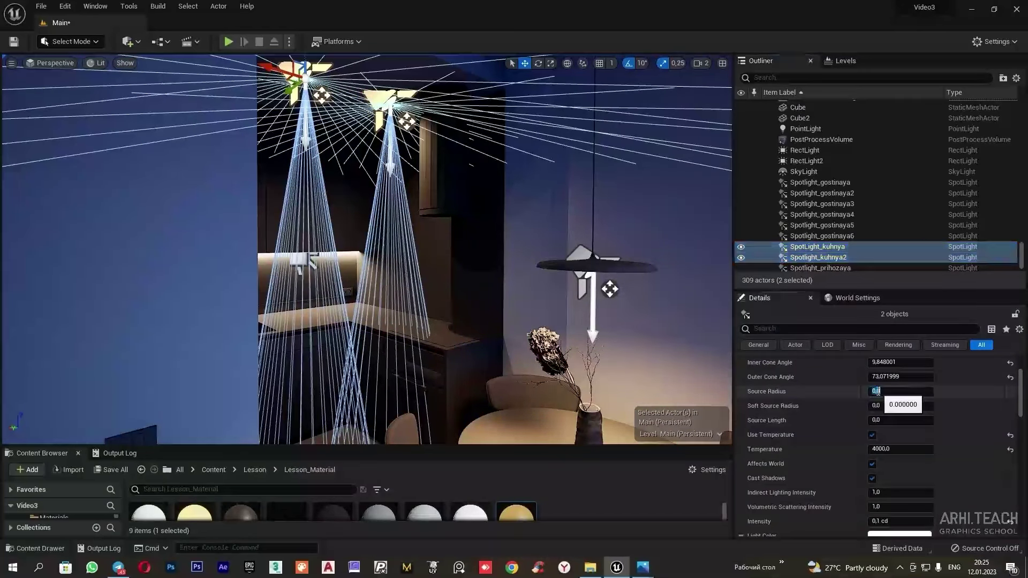
pyautogui.write('30')
pyautogui.press('Return')
pyautogui.moveTo(443, 238); pyautogui.dragTo(454, 244, button='right')
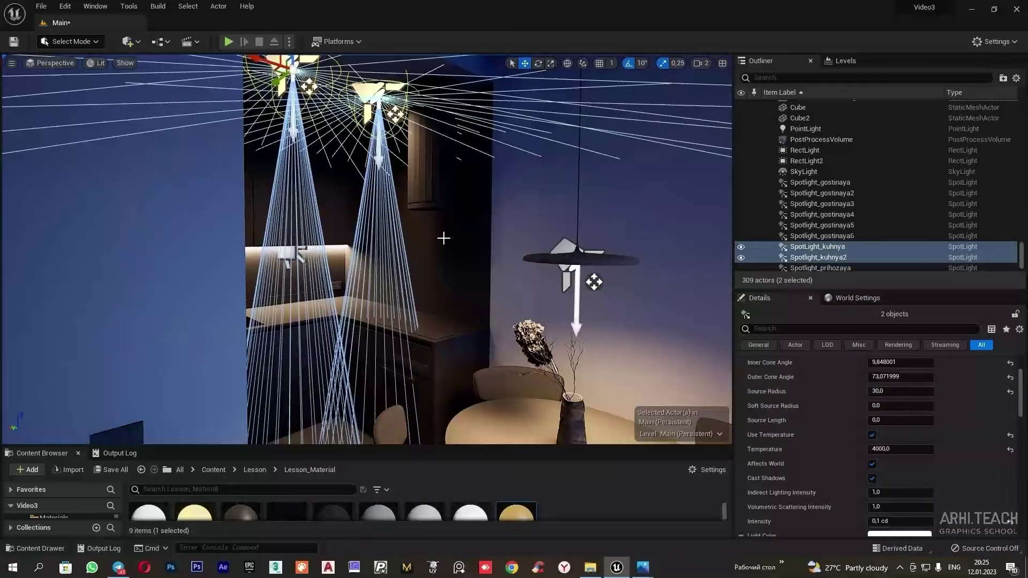
pyautogui.click(475, 430)
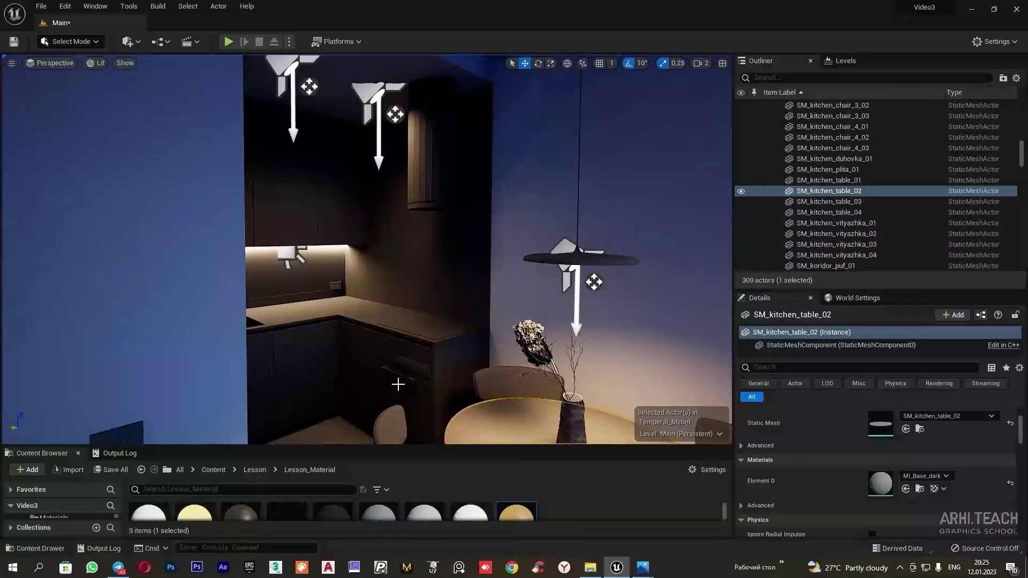
# Select both hallway spotlights, Spotlight_prihozaya and Spotlight_prihozaya2.
pyautogui.moveTo(399, 383); pyautogui.dragTo(284, 181, button='right')
pyautogui.press('s')
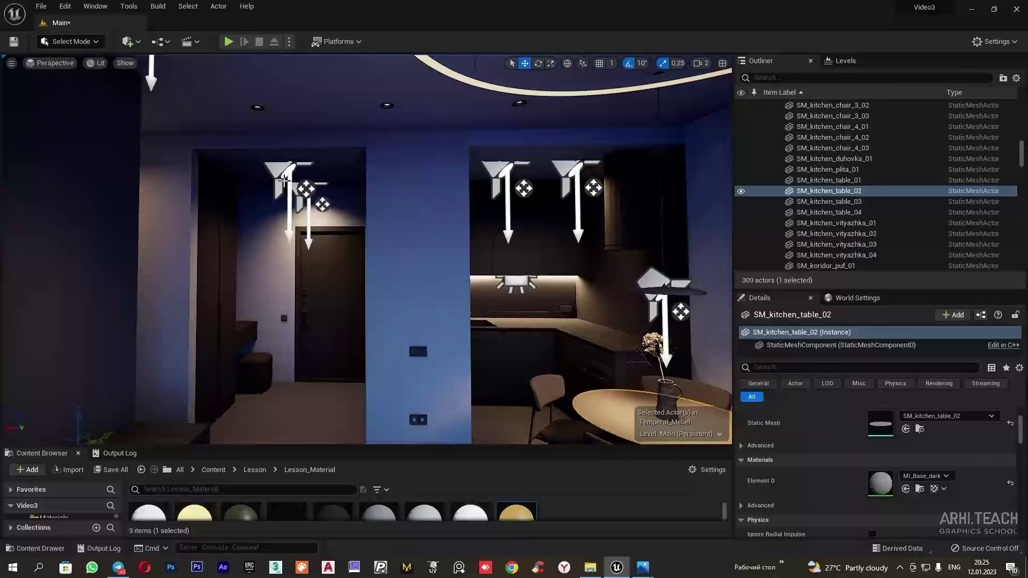
pyautogui.click(312, 215)
pyautogui.keyDown('ctrl'); pyautogui.click(309, 217); pyautogui.keyUp('ctrl')
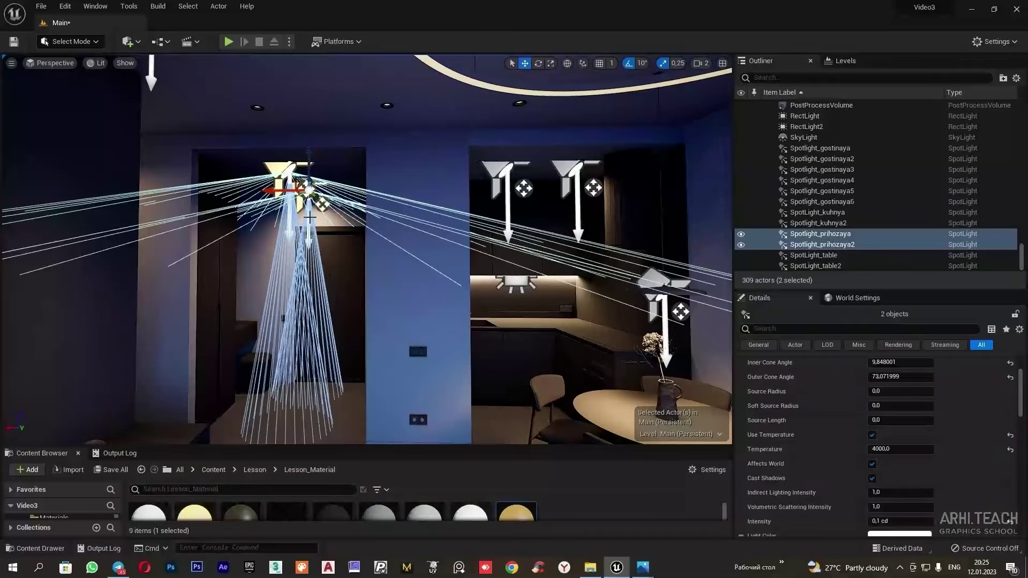
pyautogui.moveTo(610, 323); pyautogui.dragTo(422, 281, button='right')
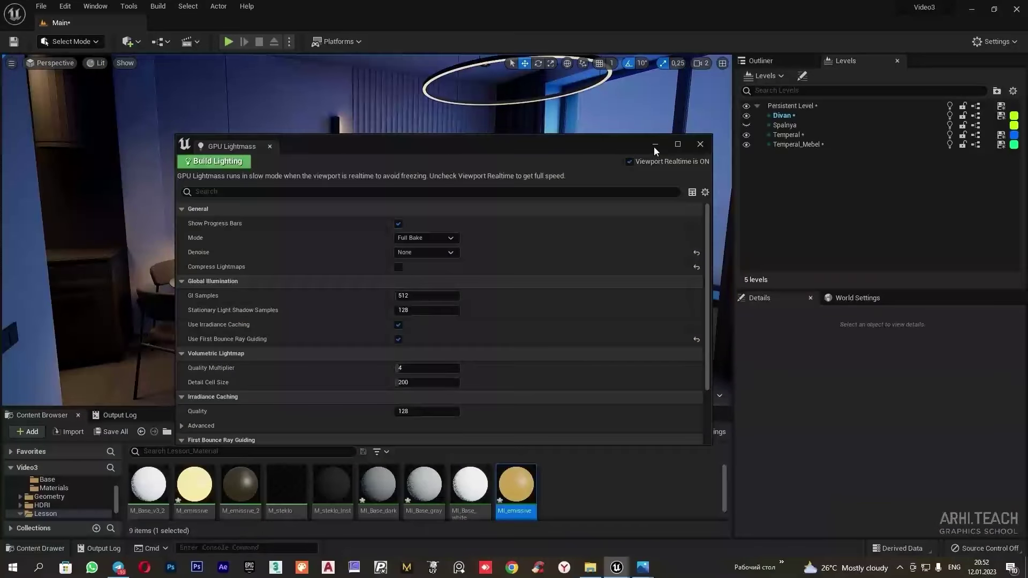
# Minimize the GPU Lightmass window and inspect the living room's lighting around the sofa, ring lamp and window.
pyautogui.click(654, 146)
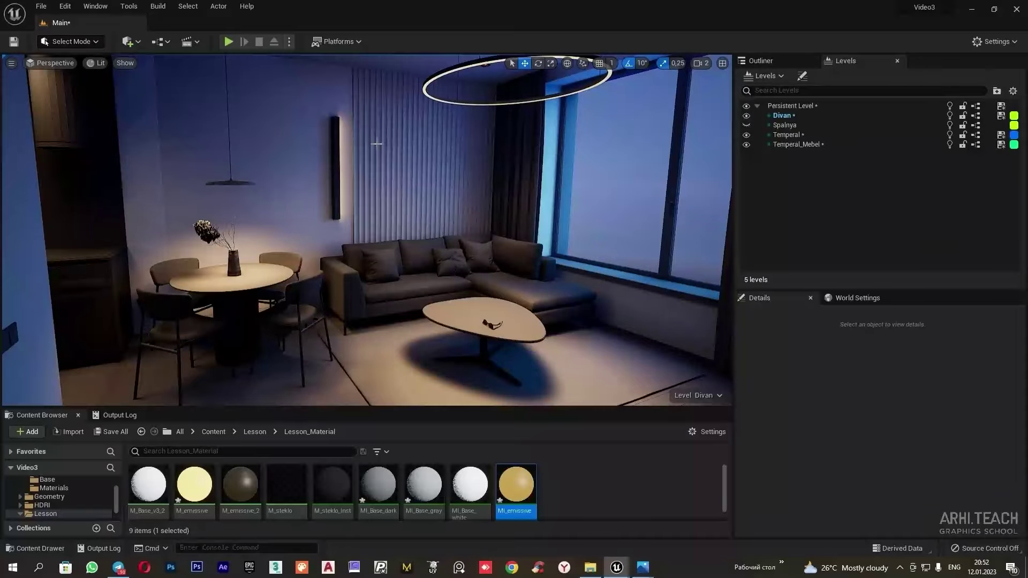
pyautogui.moveTo(367, 230); pyautogui.dragTo(3, 214, button='right')
pyautogui.moveTo(440, 305); pyautogui.dragTo(443, 305, button='right')
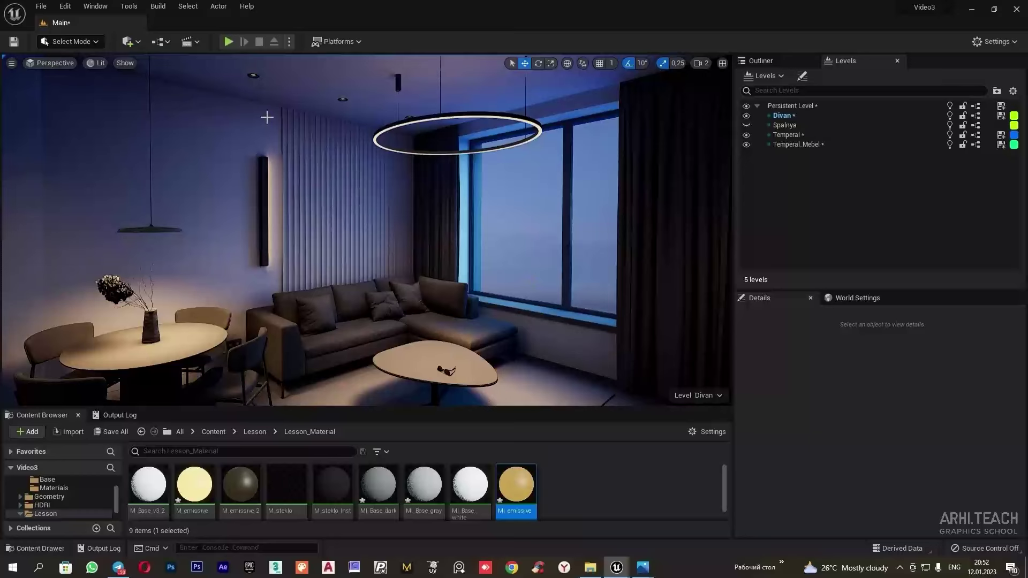
# Add a Plane shape to the scene and move it in front of the living room window.
pyautogui.click(138, 43)
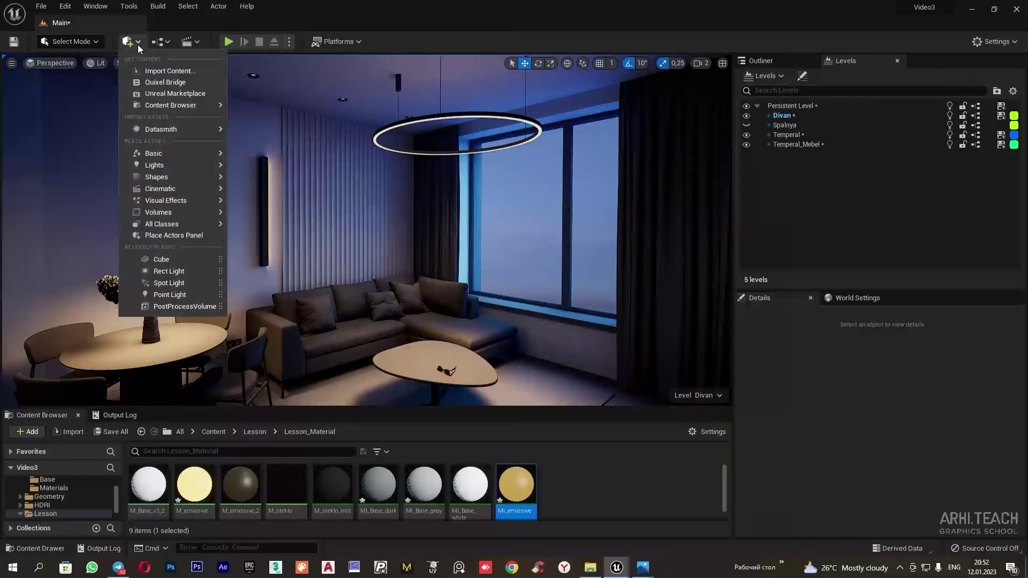
pyautogui.moveTo(169, 177)
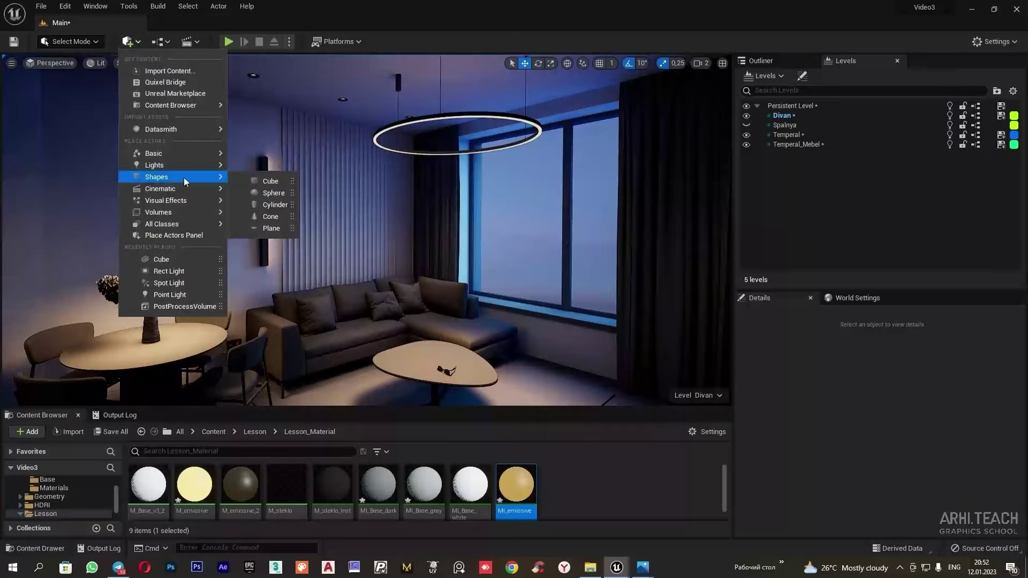
pyautogui.click(267, 229)
pyautogui.scroll(5, 482, 300)
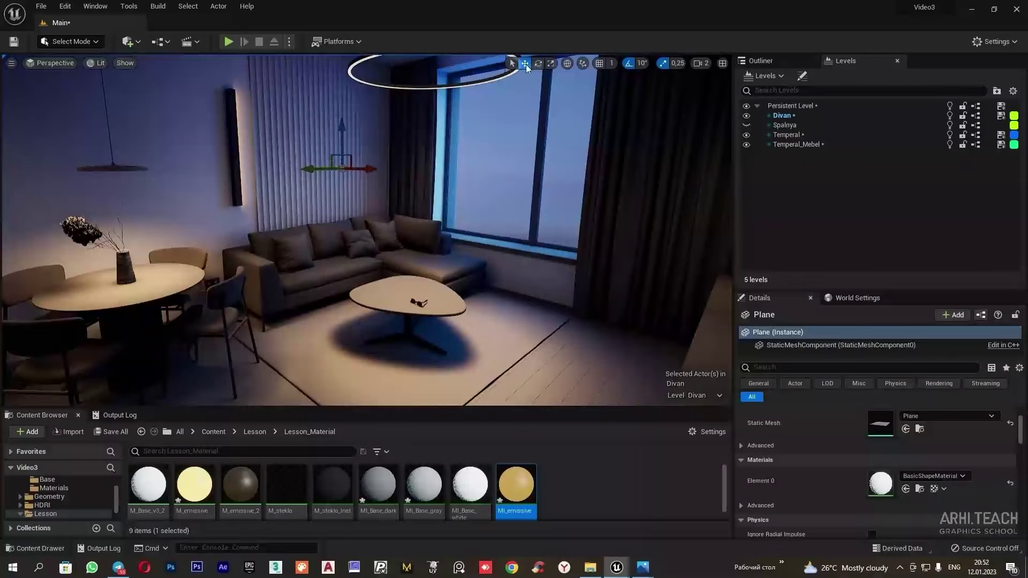
pyautogui.moveTo(345, 167); pyautogui.dragTo(470, 165)
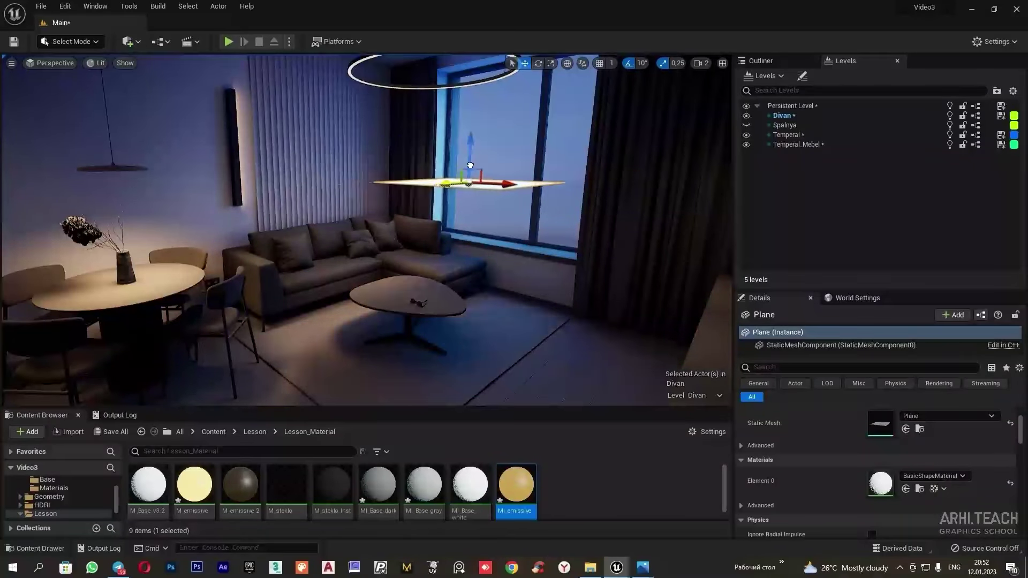
# Rotate the plane upright, parallel to the living room window, and move it up to the window opening.
pyautogui.click(538, 63)
pyautogui.moveTo(466, 107); pyautogui.dragTo(473, 181)
pyautogui.click(524, 63)
pyautogui.moveTo(473, 181); pyautogui.dragTo(568, 184, button='right')
pyautogui.moveTo(360, 142); pyautogui.dragTo(325, 138)
pyautogui.moveTo(325, 137); pyautogui.dragTo(268, 138, button='right')
pyautogui.moveTo(432, 157); pyautogui.dragTo(395, 156)
pyautogui.moveTo(395, 156); pyautogui.dragTo(395, 120, button='right')
# Scale the plane in width and height to cover the window panes and adjust its vertical position.
pyautogui.click(551, 63)
pyautogui.moveTo(401, 261); pyautogui.dragTo(461, 261)
pyautogui.moveTo(376, 285); pyautogui.dragTo(376, 331)
pyautogui.click(524, 63)
pyautogui.moveTo(378, 244); pyautogui.dragTo(378, 224)
pyautogui.moveTo(378, 223); pyautogui.dragTo(316, 273, button='right')
# Align the plane with the window frame in the top wireframe view and return to the full perspective view framed on it.
pyautogui.click(722, 63)
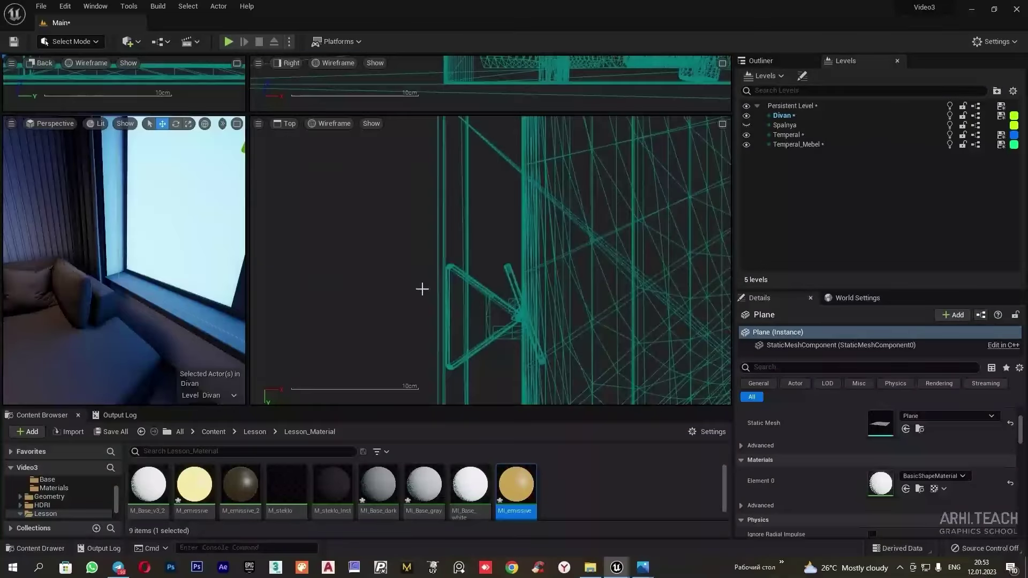
pyautogui.scroll(-15, 422, 289)
pyautogui.scroll(12, 482, 235)
pyautogui.moveTo(457, 291); pyautogui.dragTo(456, 279)
pyautogui.click(237, 124)
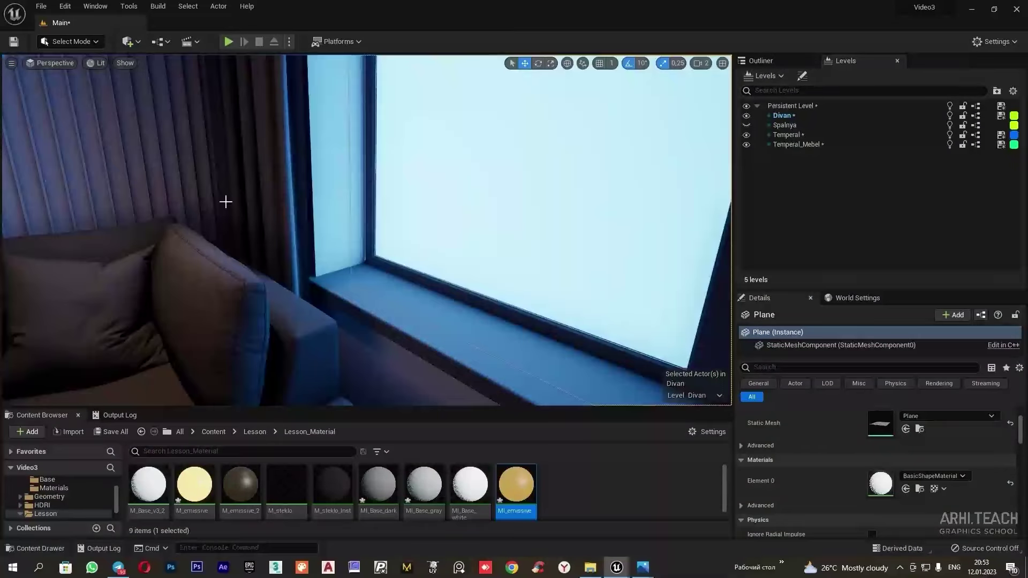
pyautogui.press('f')
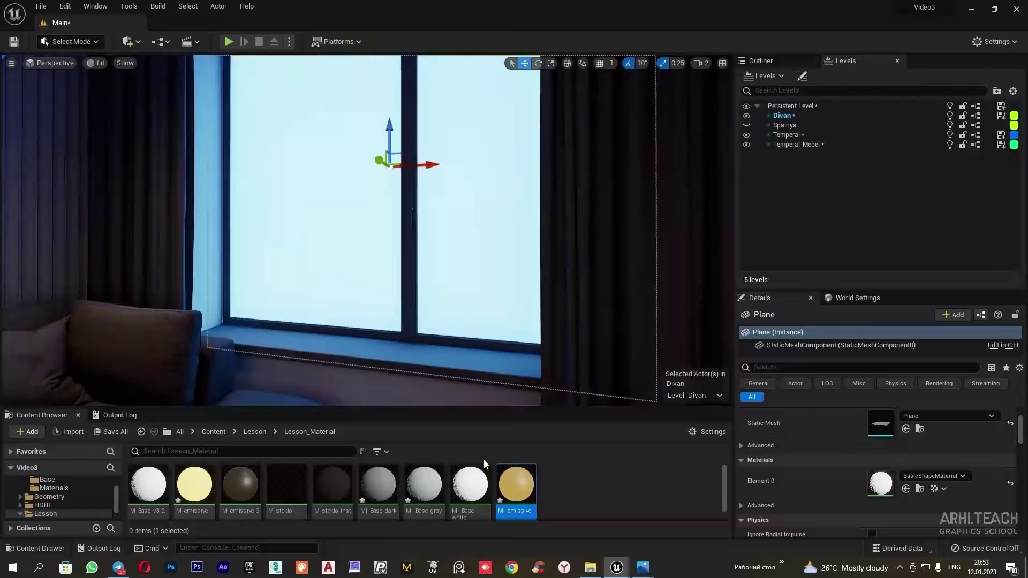
# Assign the glass material M_steklo_Inst to the window plane and disable its Cast Shadow option.
pyautogui.scroll(-1, 484, 463)
pyautogui.moveTo(333, 474); pyautogui.dragTo(880, 485)
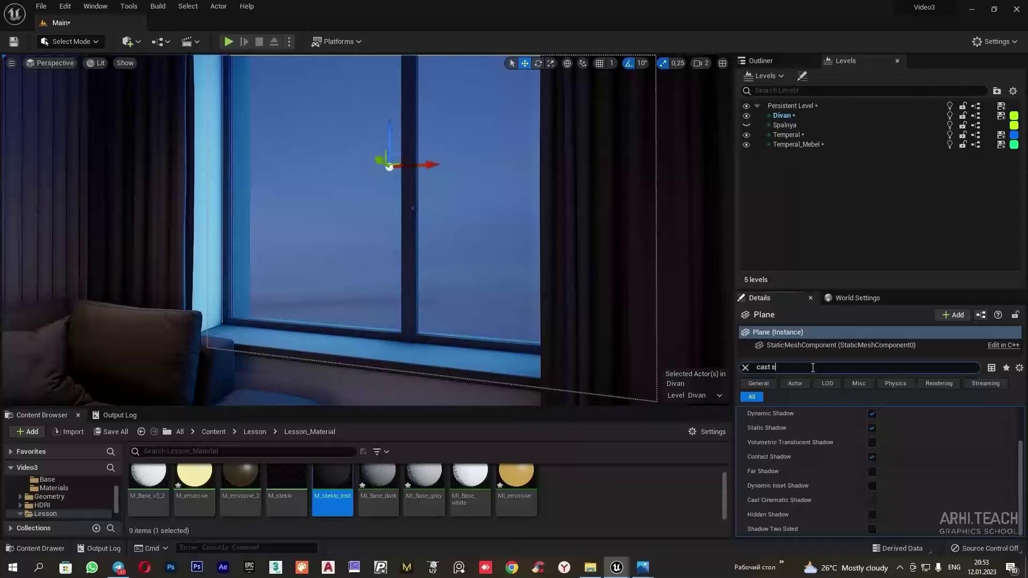
pyautogui.scroll(3, 858, 450)
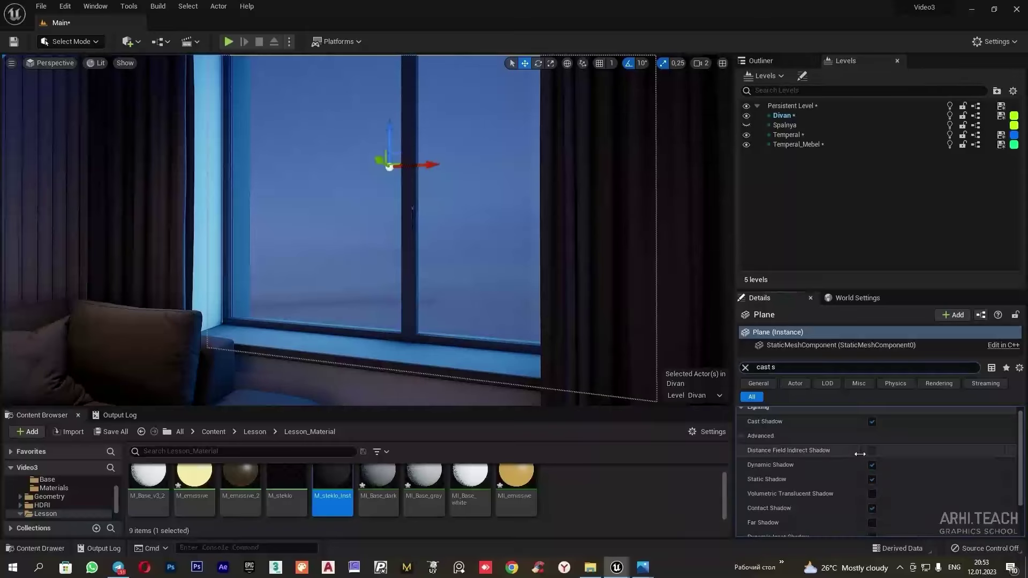
pyautogui.click(871, 422)
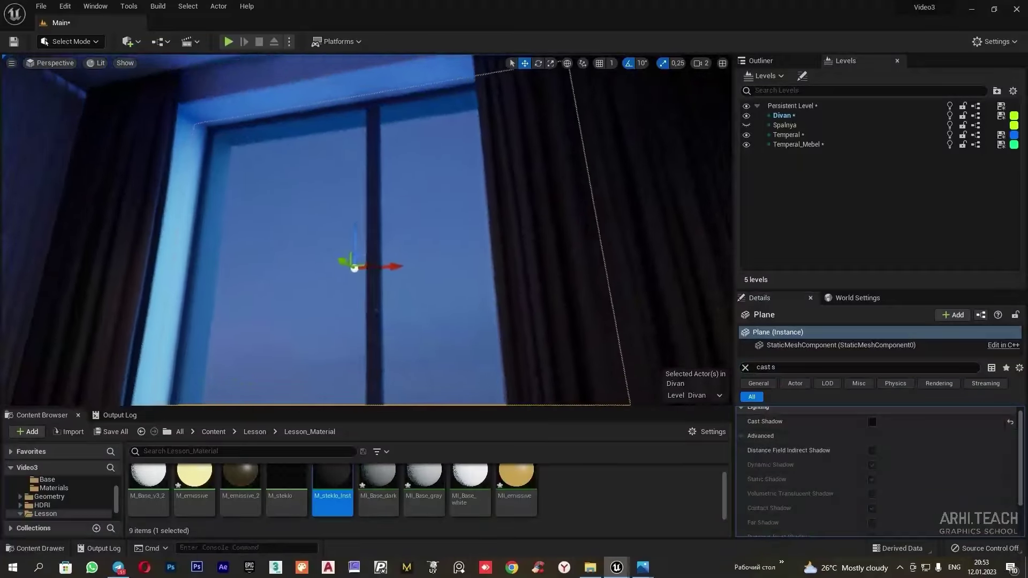
# Add a Box Reflection Capture to the living room near the window.
pyautogui.moveTo(354, 316); pyautogui.dragTo(355, 345, button='right')
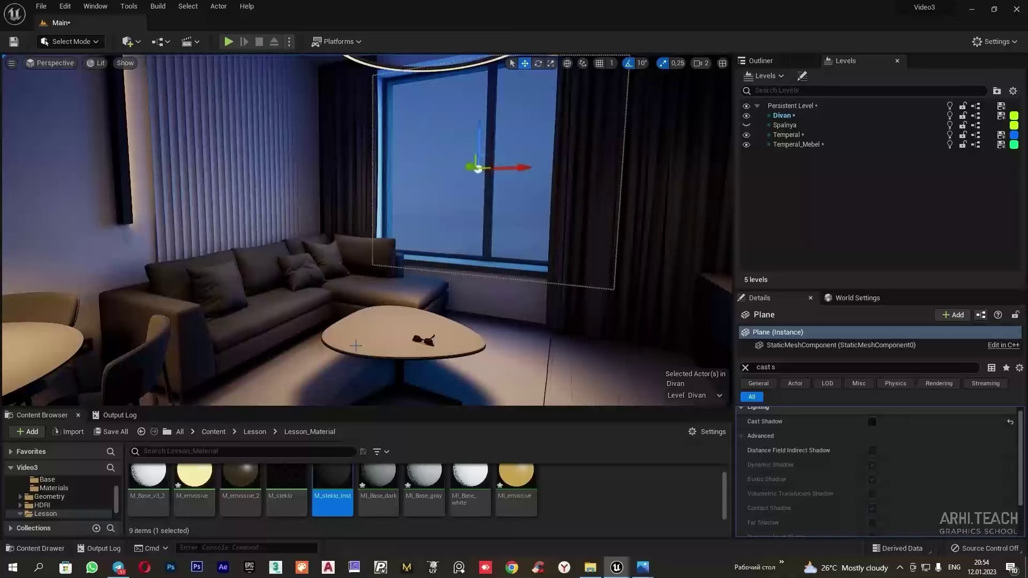
pyautogui.moveTo(490, 319)
pyautogui.mouseDown(button='right')
pyautogui.moveTo(464, 318)
pyautogui.moveTo(484, 330)
pyautogui.mouseUp(button='right')
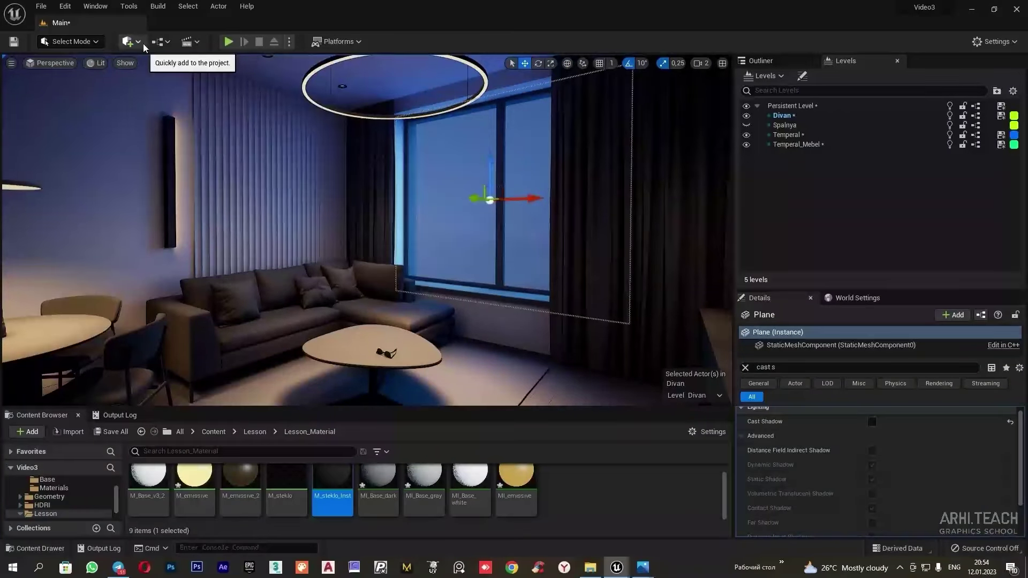
pyautogui.click(128, 41)
pyautogui.moveTo(188, 203)
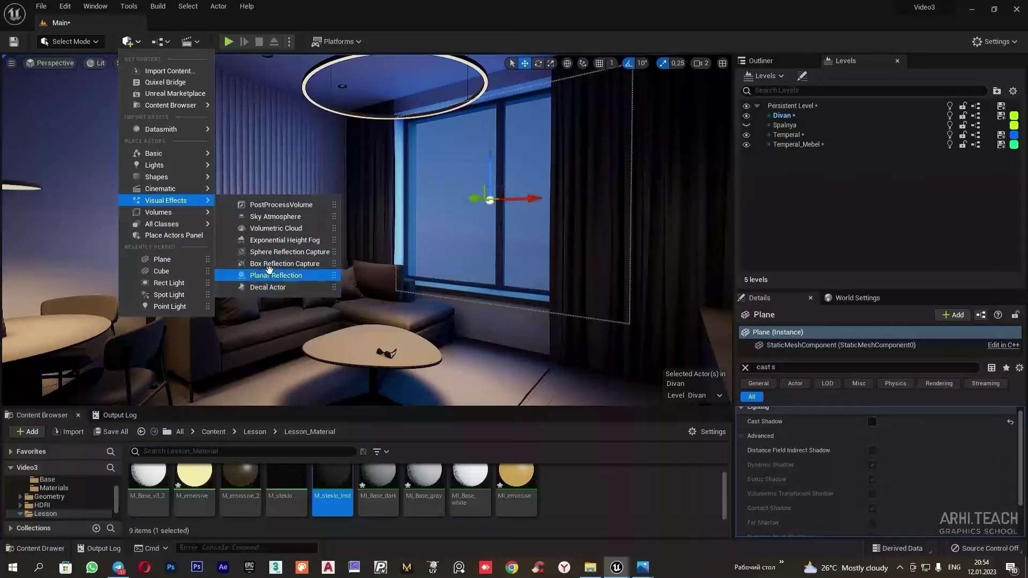
pyautogui.click(270, 267)
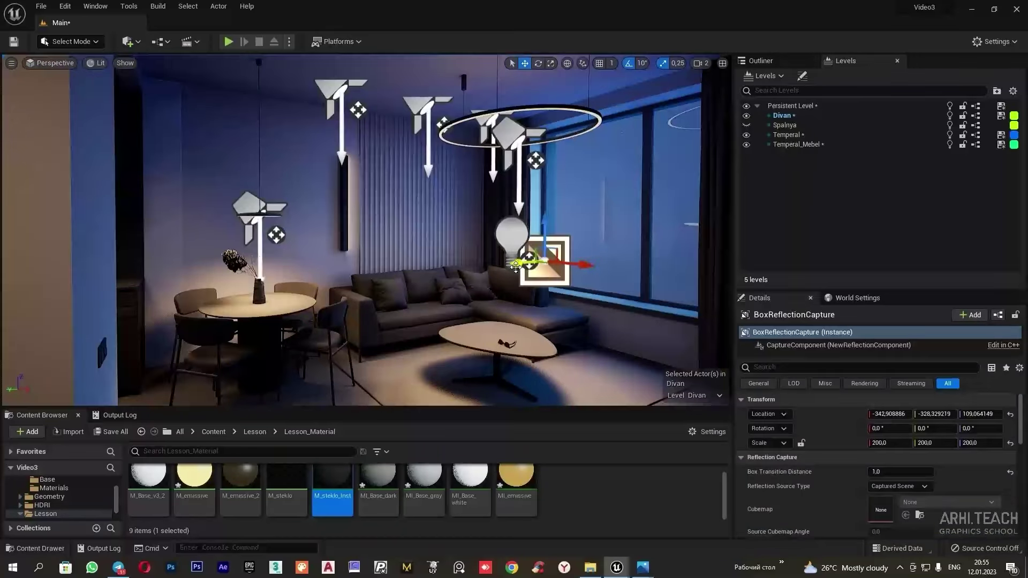
# Deselect the reflection capture, hide the editor icons and examine the lamp reflections in the window glass.
pyautogui.press('Escape')
pyautogui.press('g')
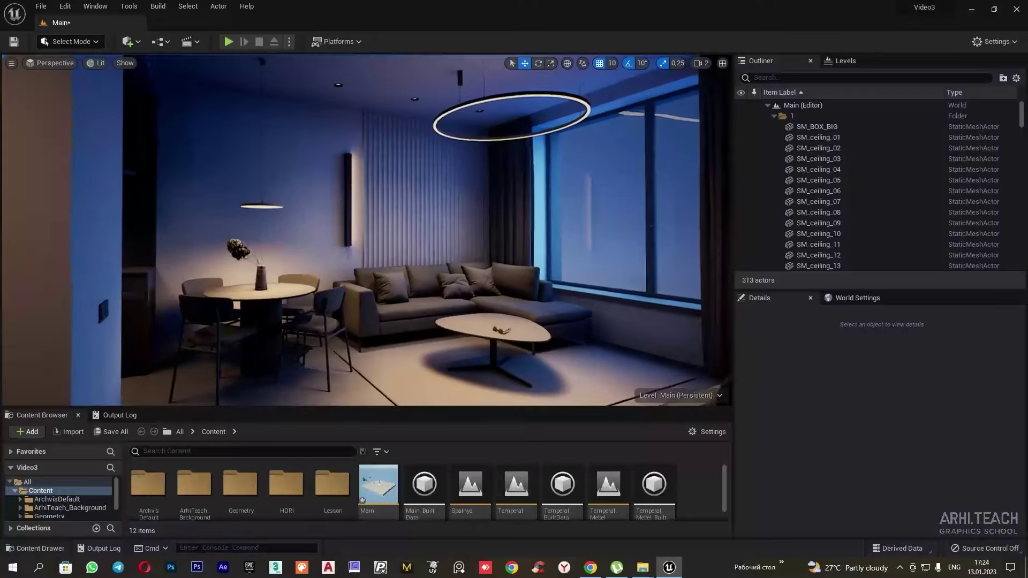
pyautogui.press('w')
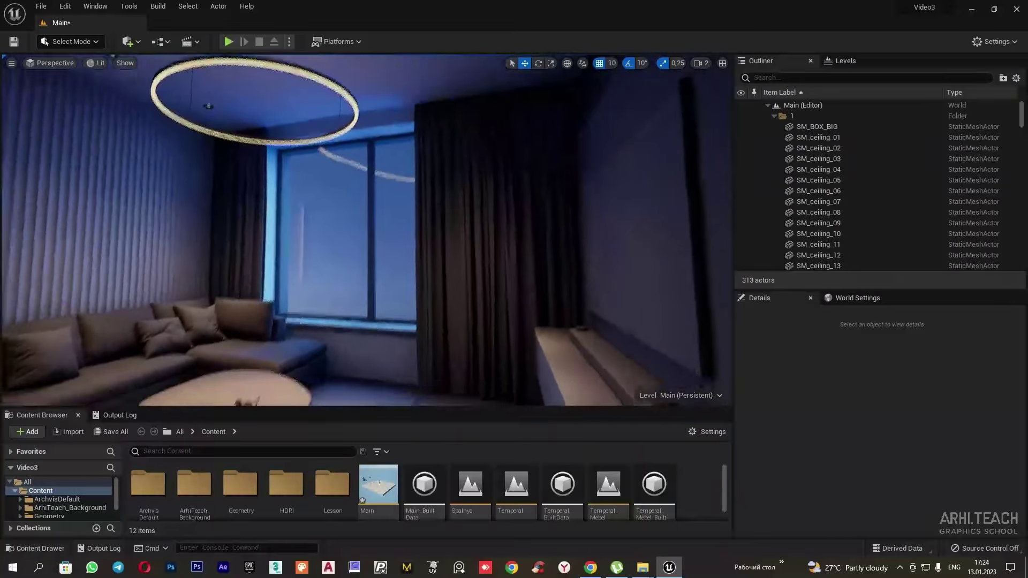